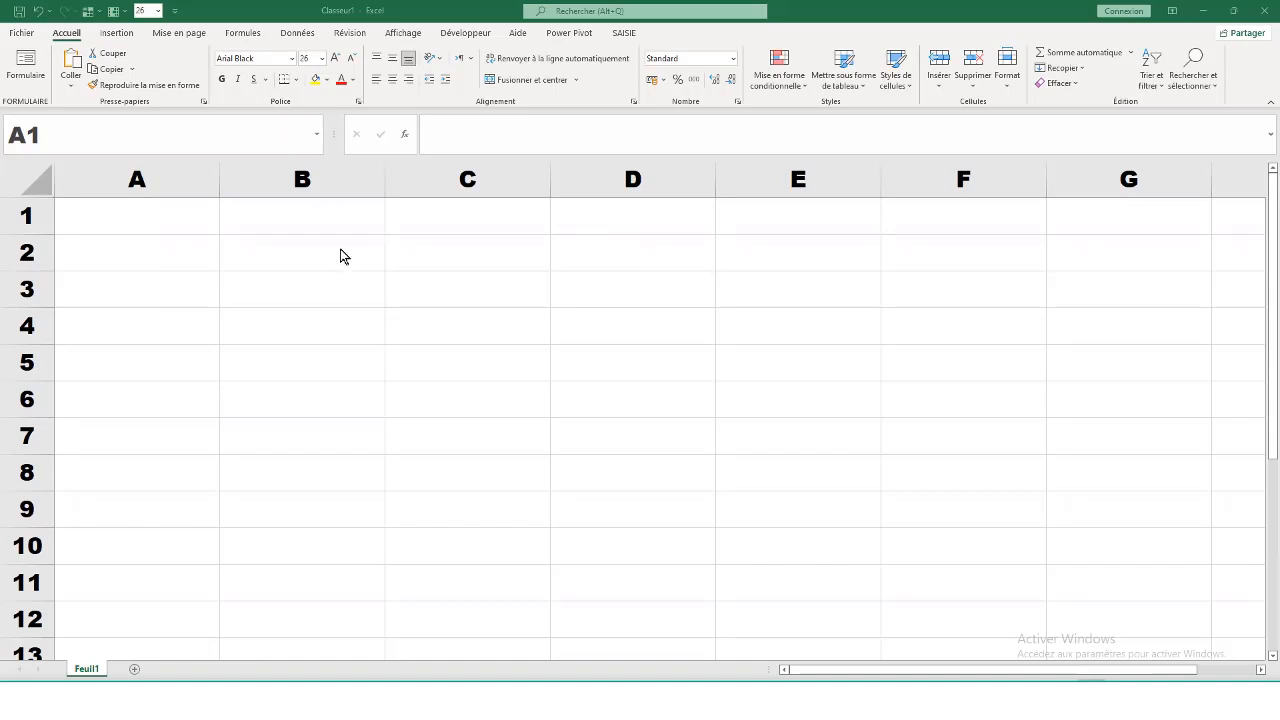
Step: Open the data validation settings for cells C2:C7 and allow only whole numbers (Nombre entier)
click(470, 252)
drag(470, 252, 485, 446)
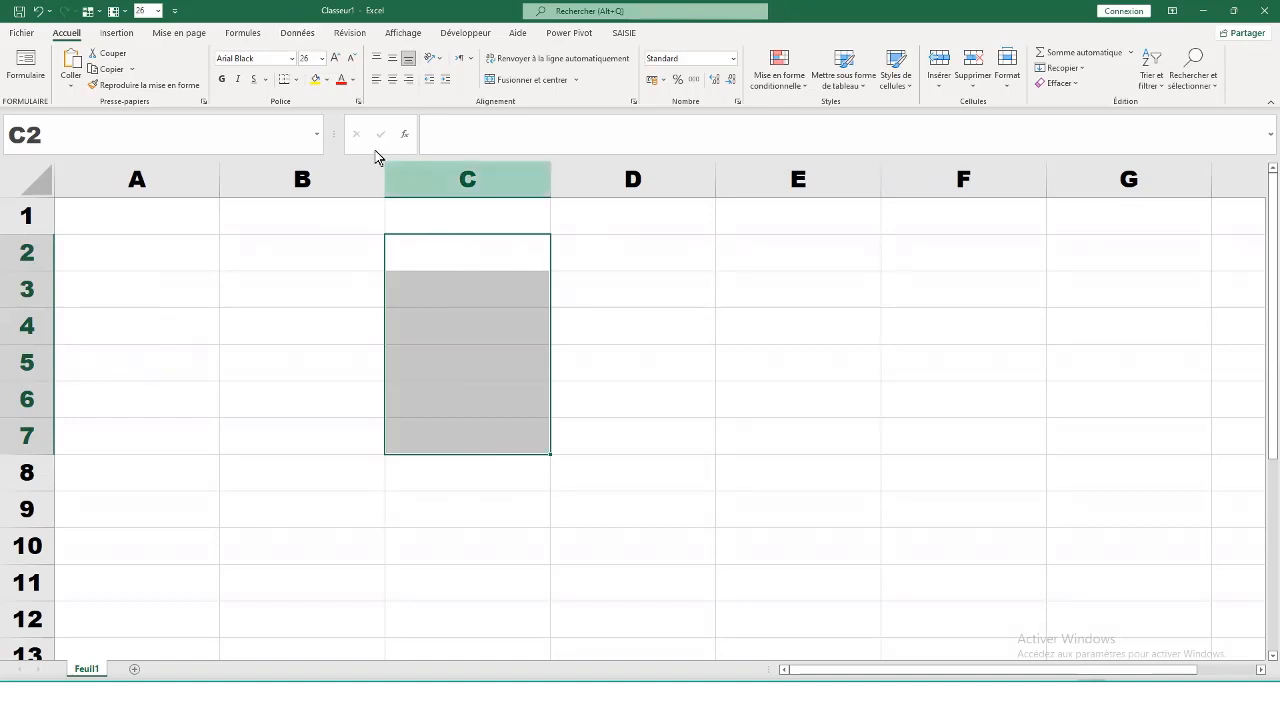
click(299, 34)
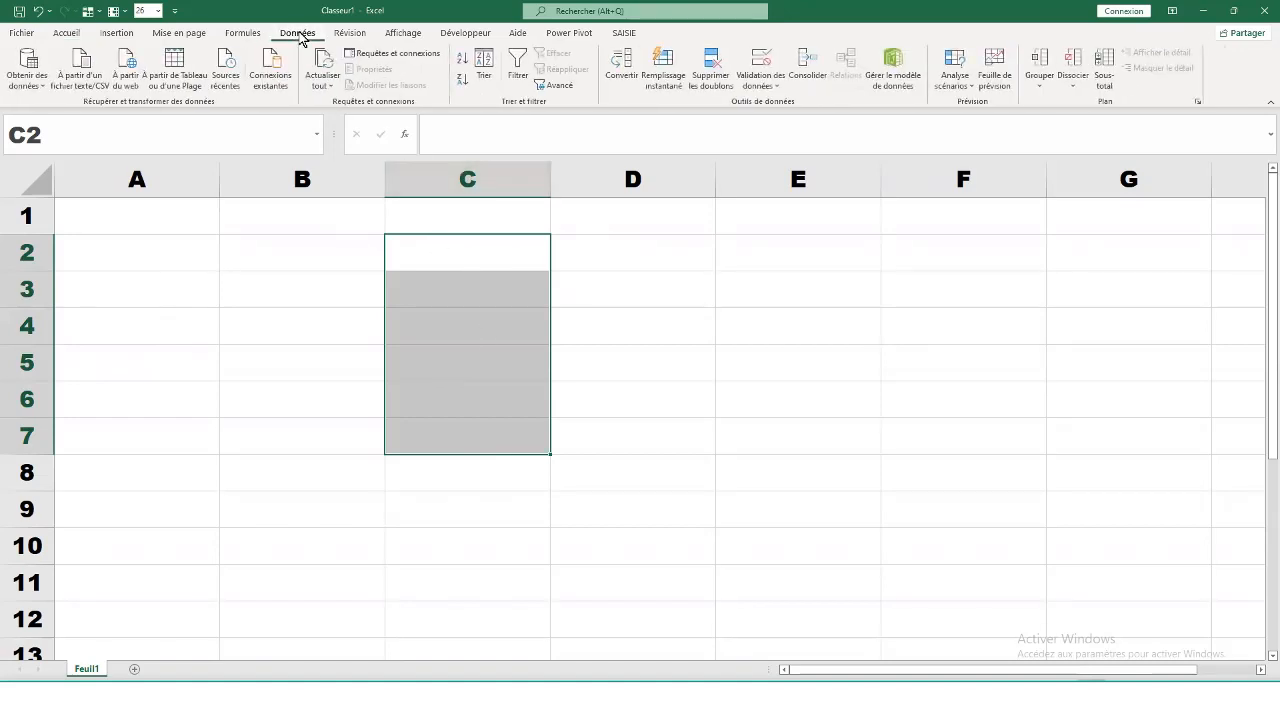
click(772, 83)
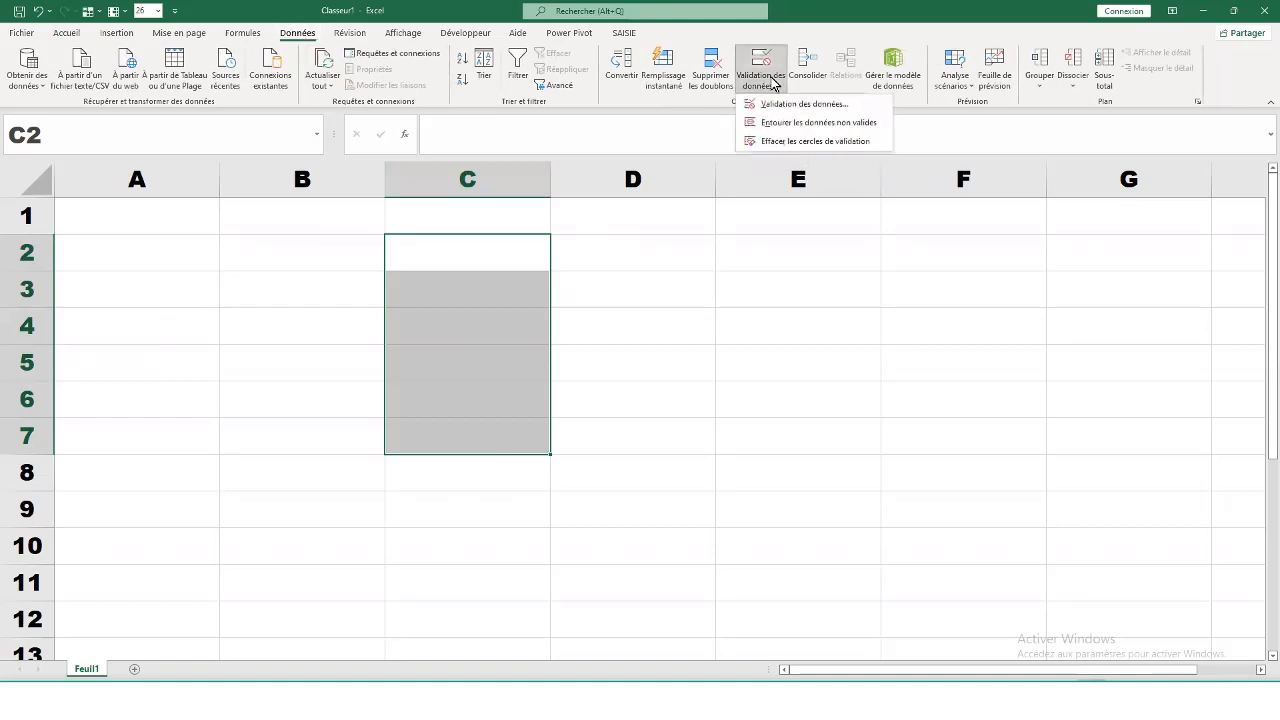
click(866, 108)
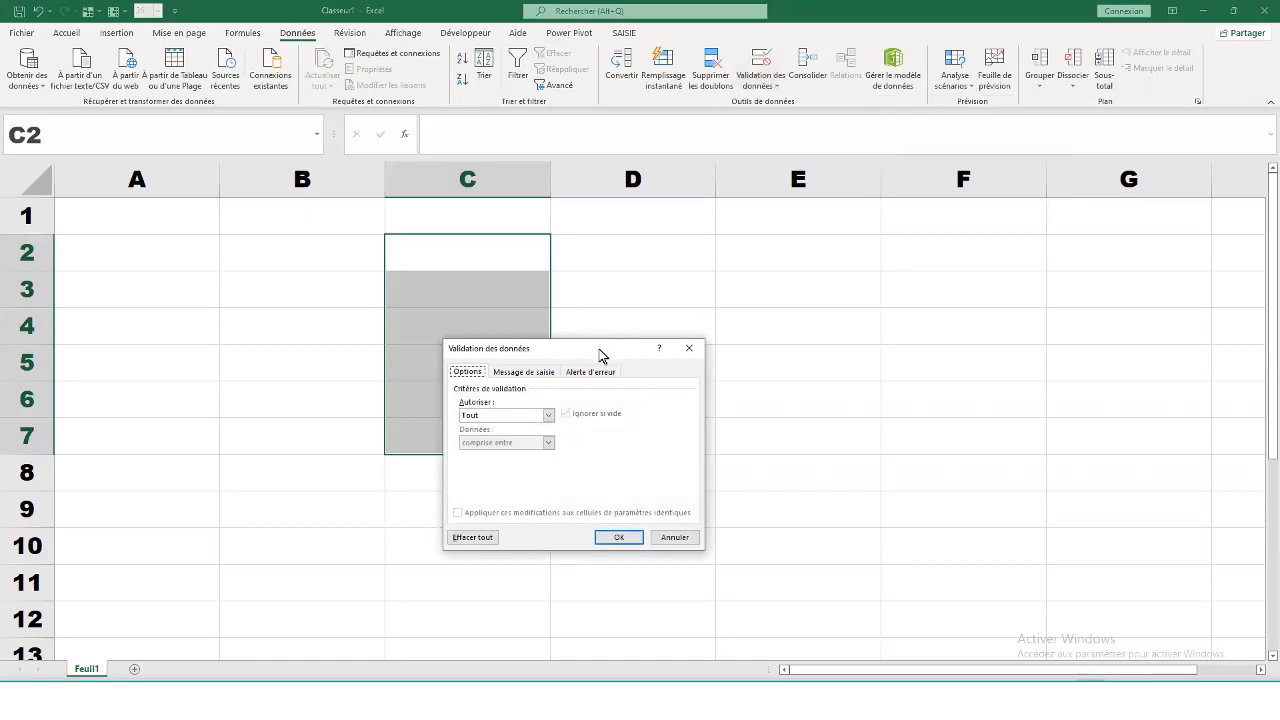
drag(605, 350, 775, 216)
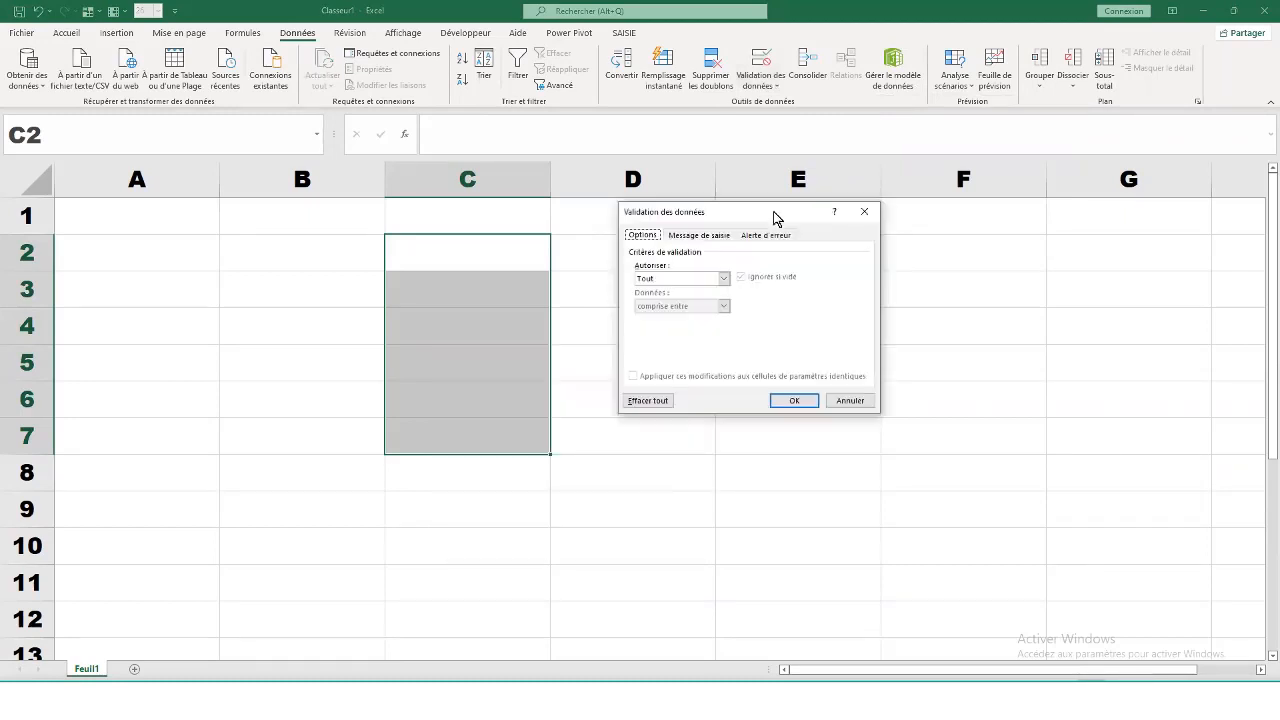
click(724, 279)
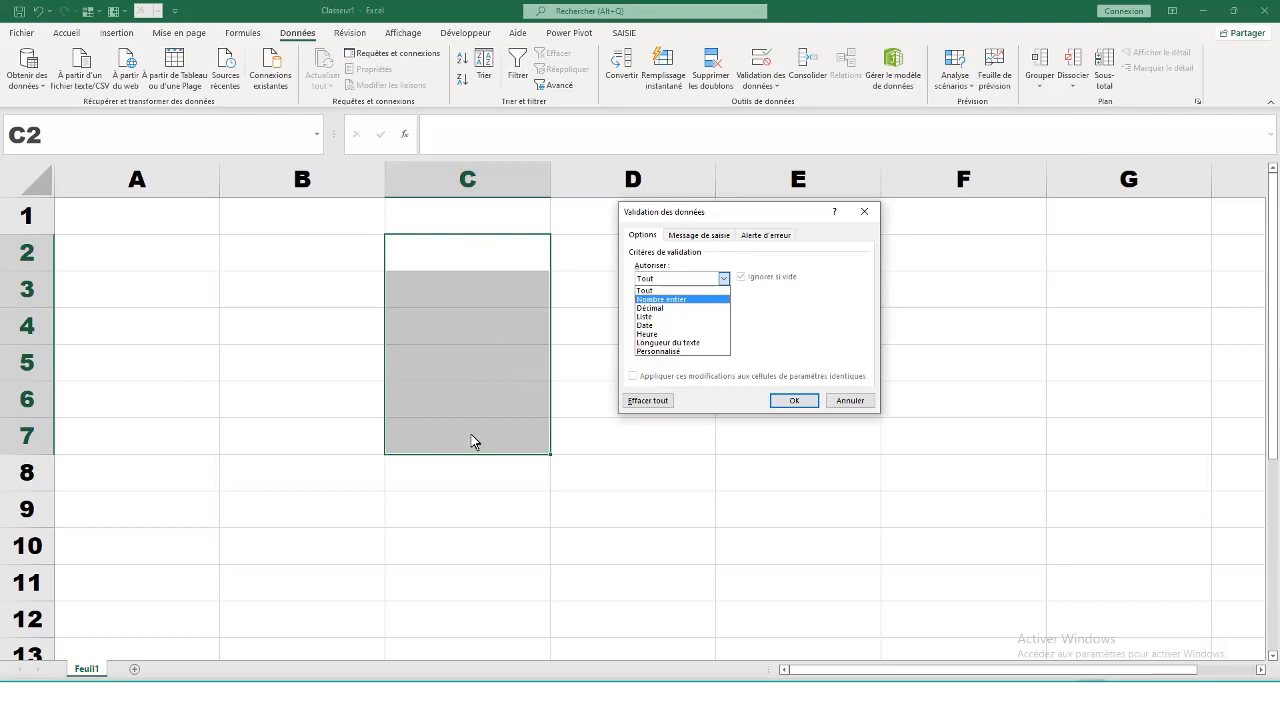
click(697, 306)
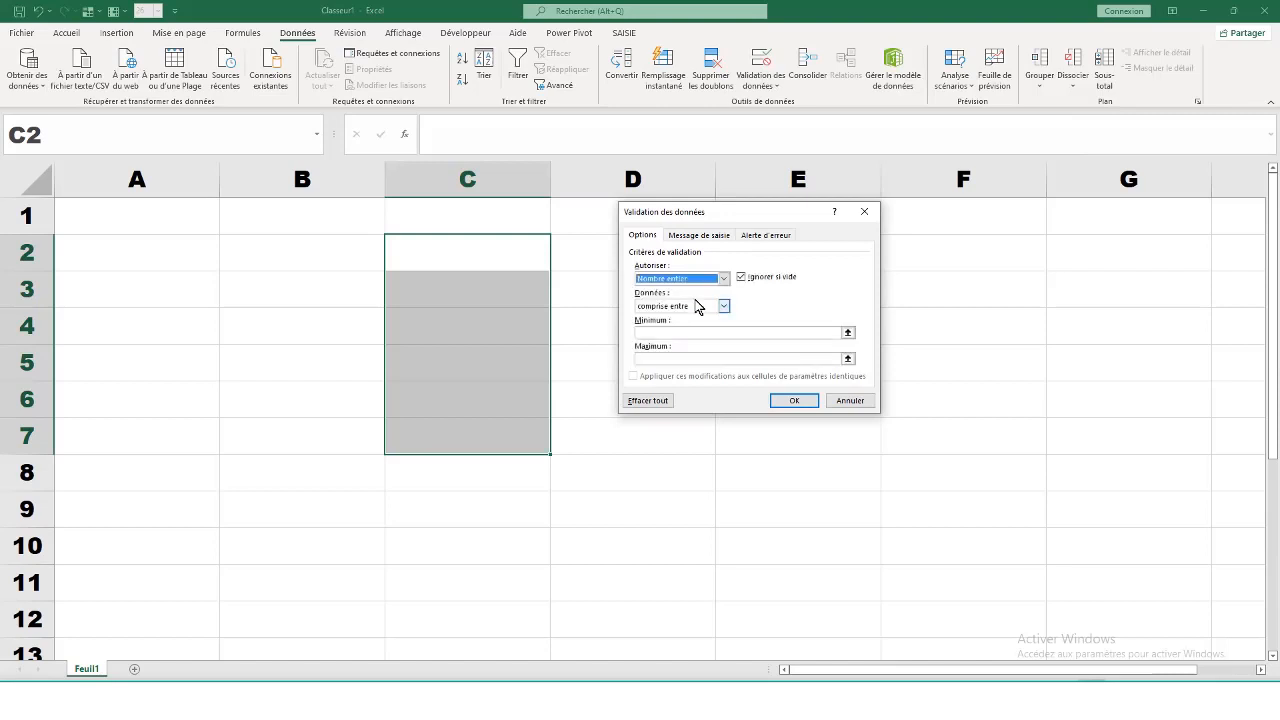
Step: Restrict the whole numbers in C2:C7 to between (comprise entre) a minimum of 10 and a maximum of 50, and apply the rule
click(724, 306)
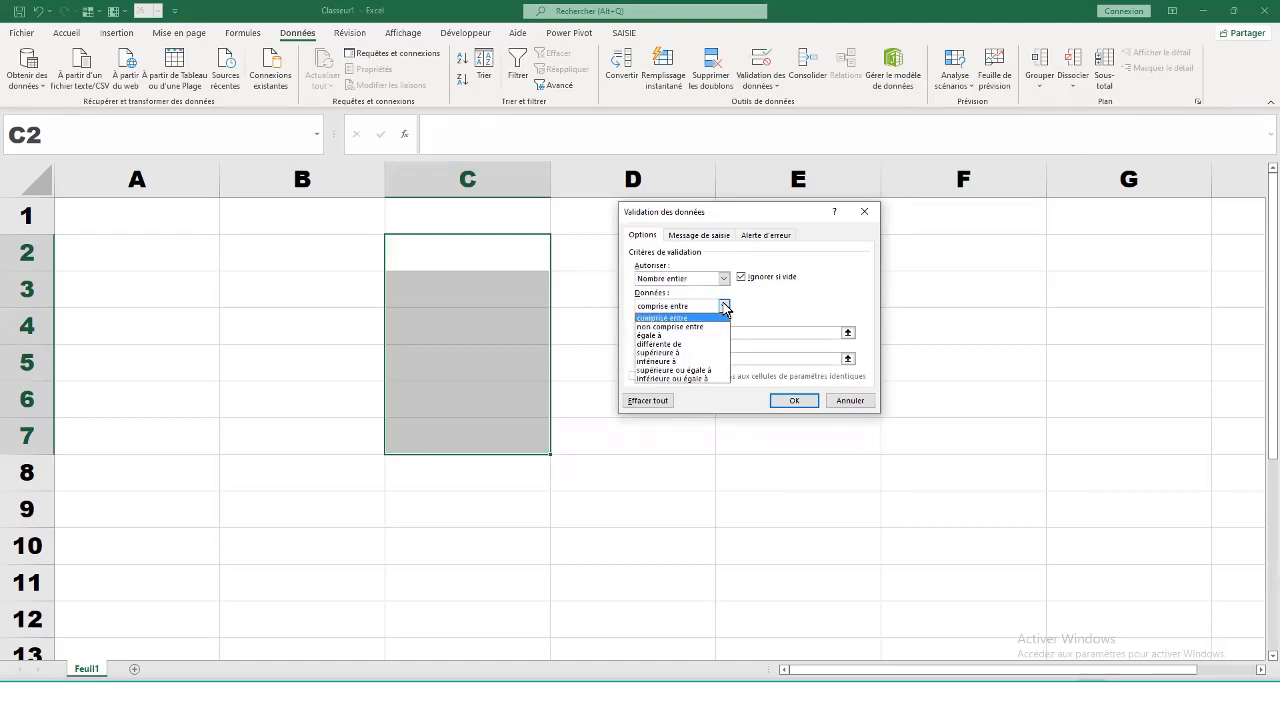
click(700, 317)
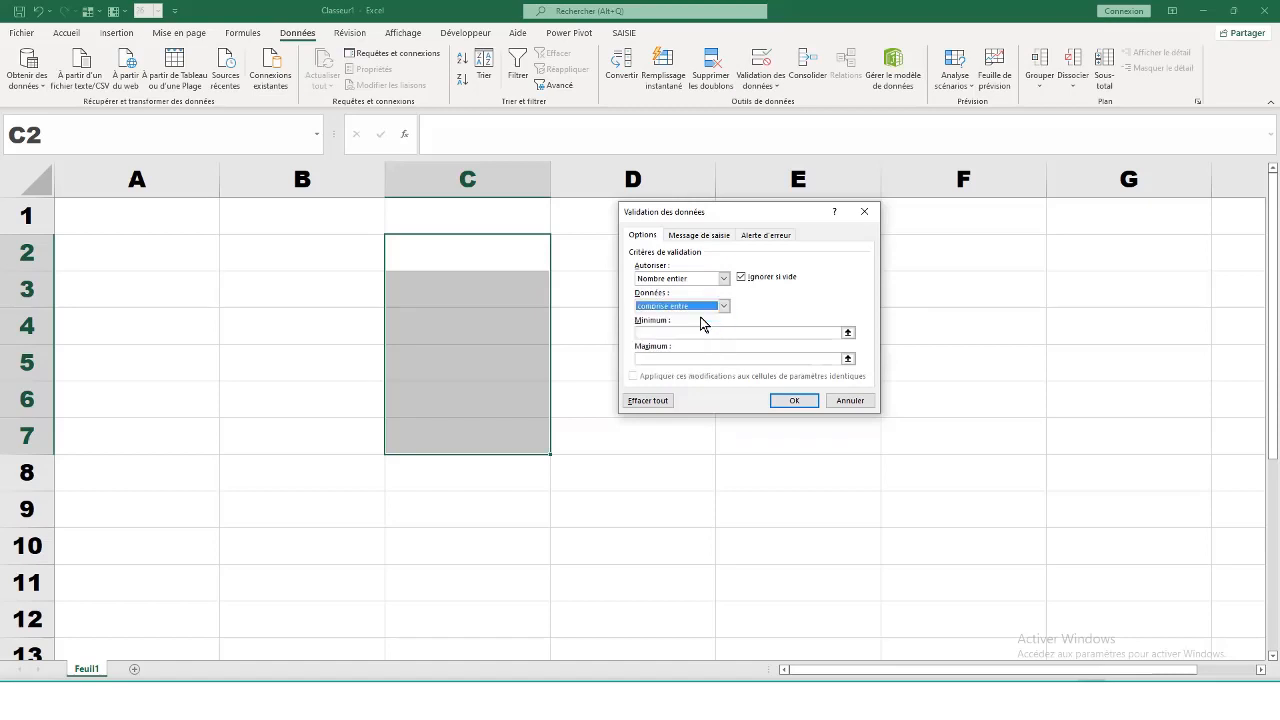
click(707, 333)
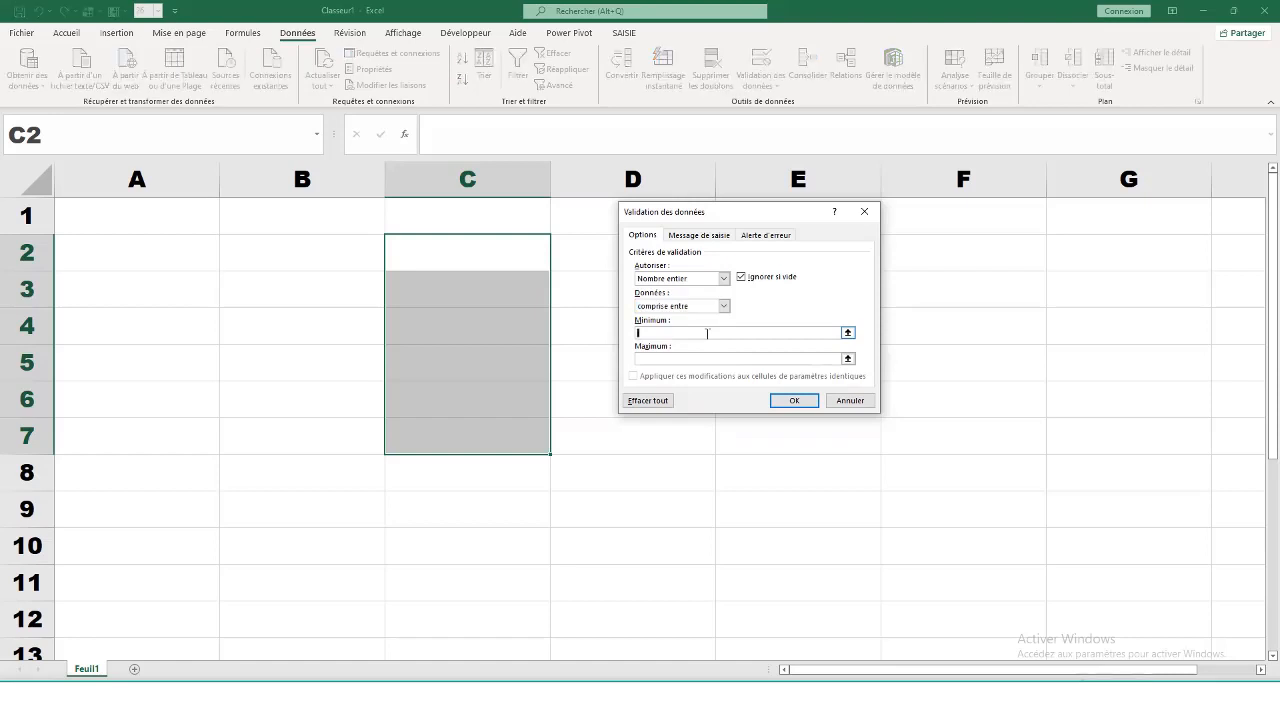
text(10)
click(691, 356)
text(50)
click(794, 401)
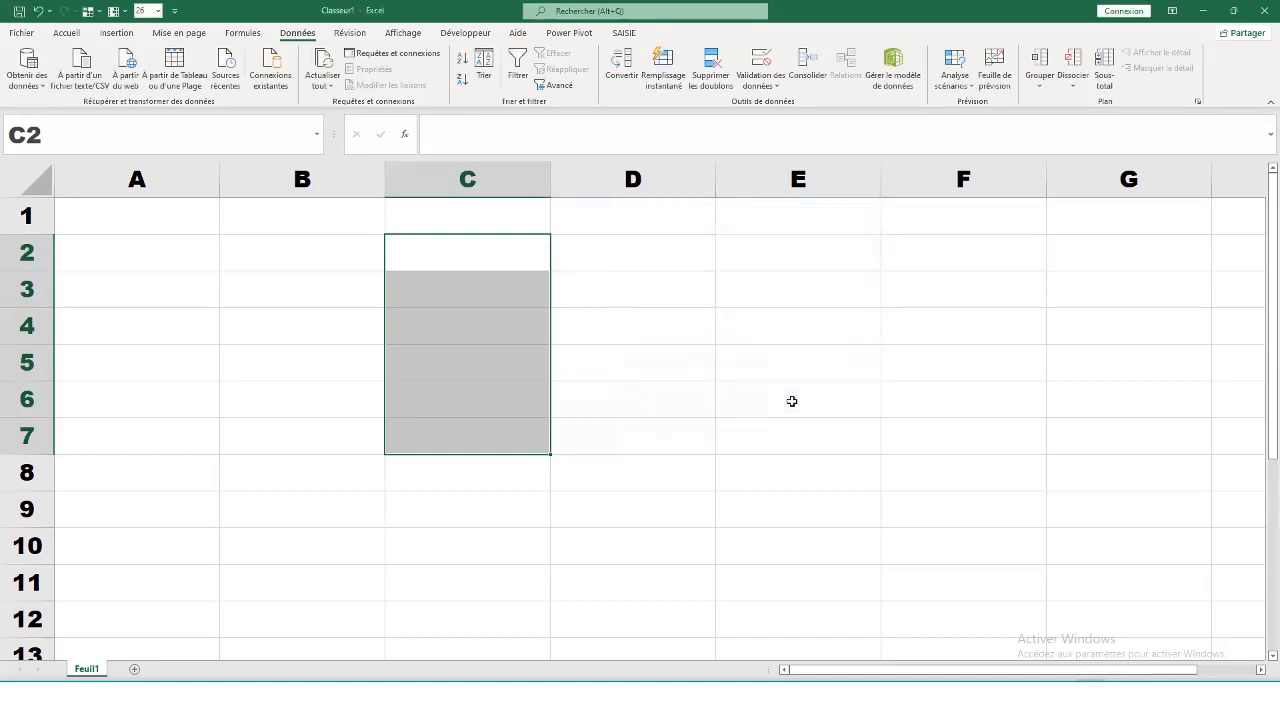
Step: Enter the limit values 50 in cell C2 and 10 in cell C3
click(485, 257)
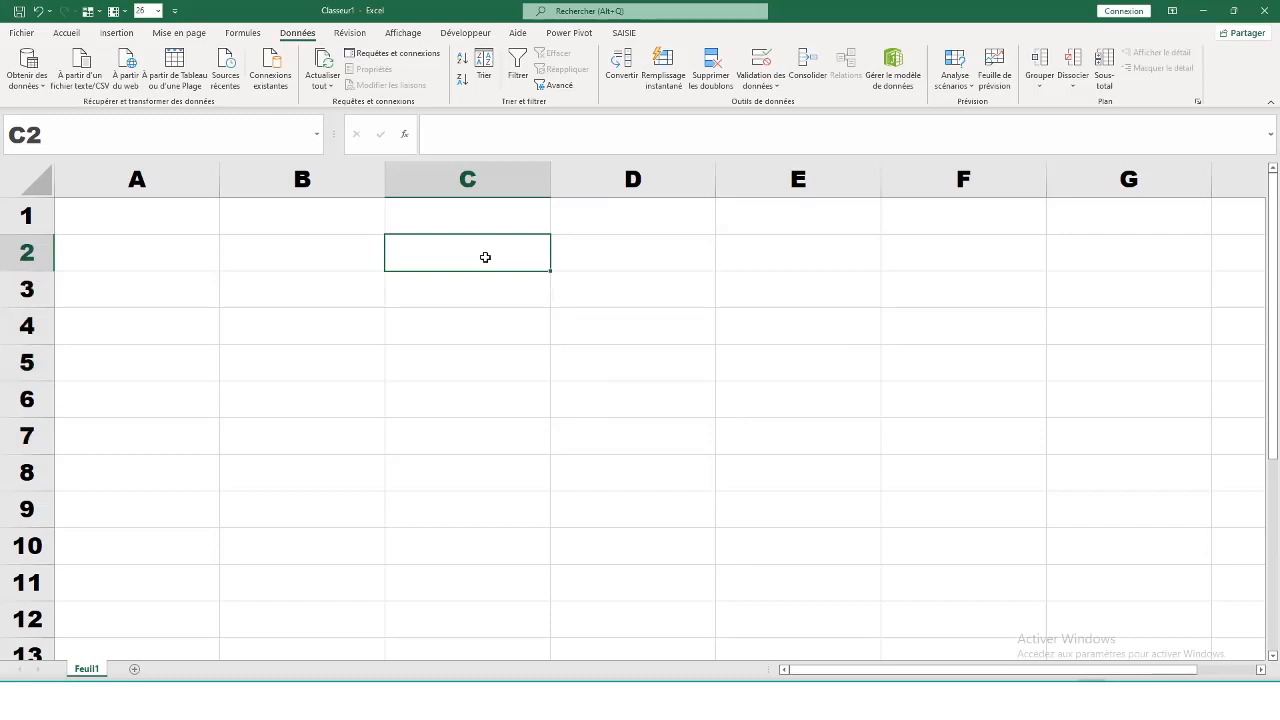
text(50)
key(Return)
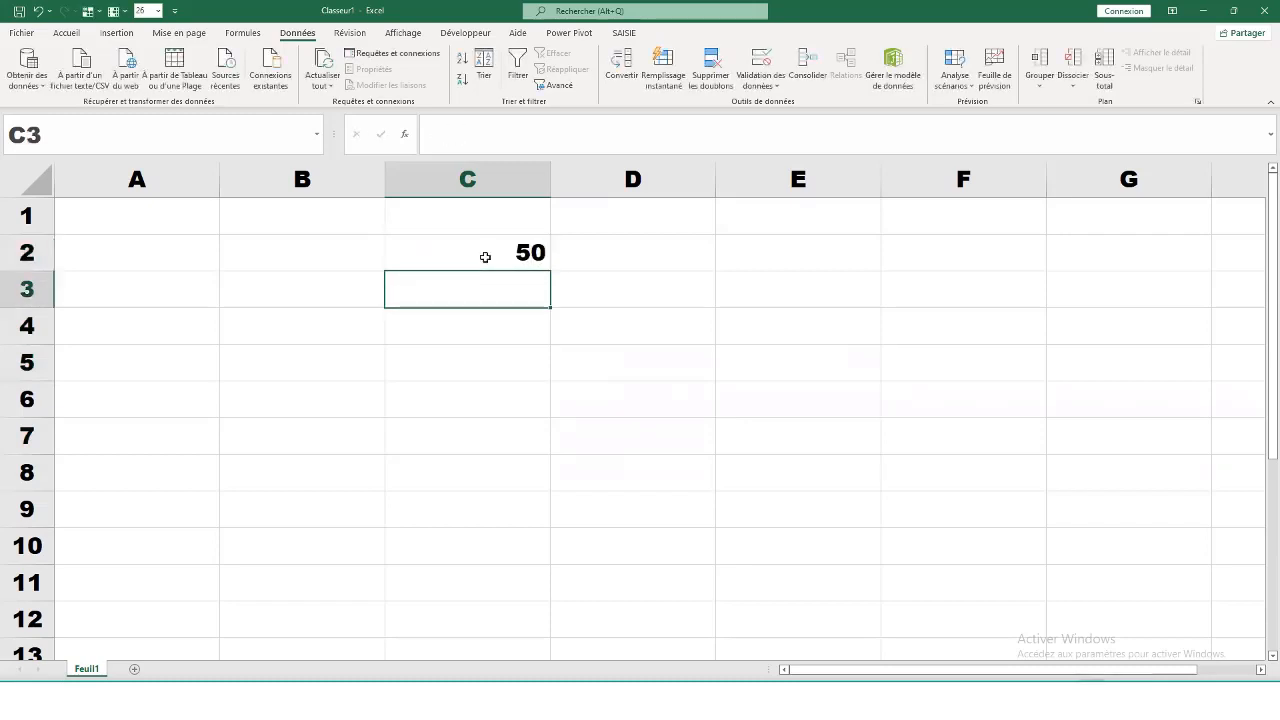
text(10)
key(Return)
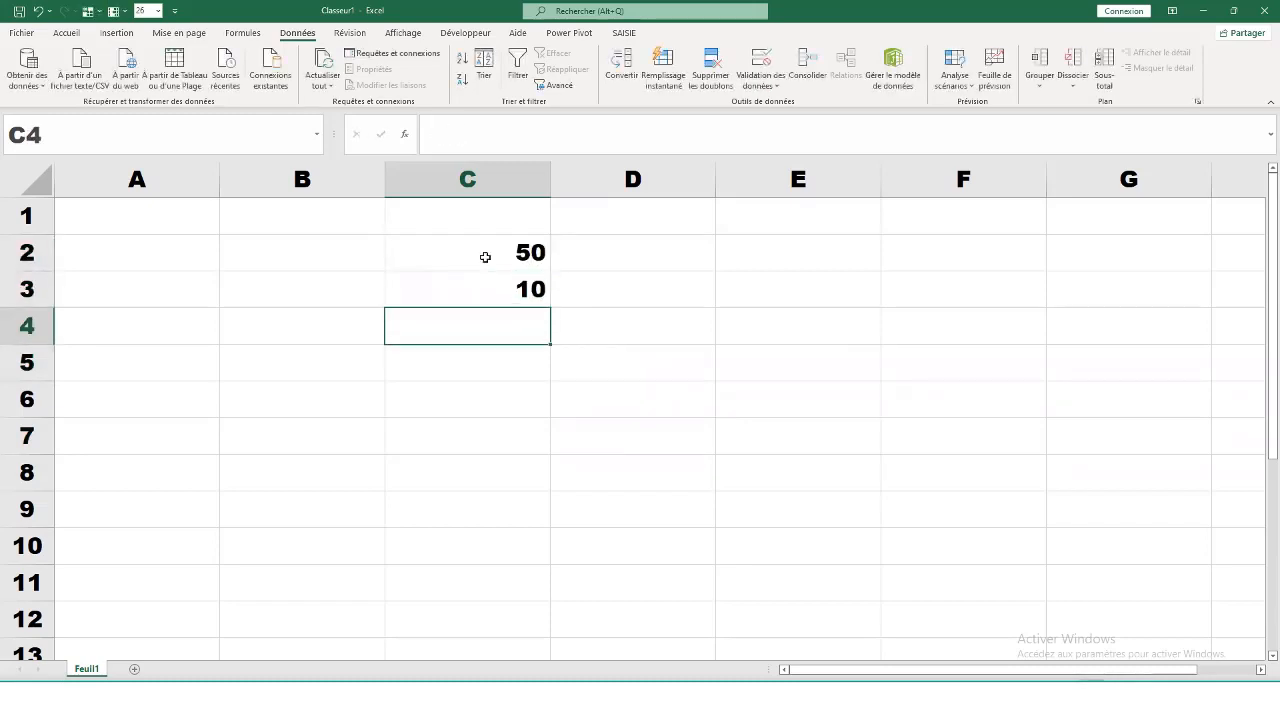
Step: Test the validation rule in cell C4 with the values 9 and 15,5, cancelling each entry
text(9)
key(Return)
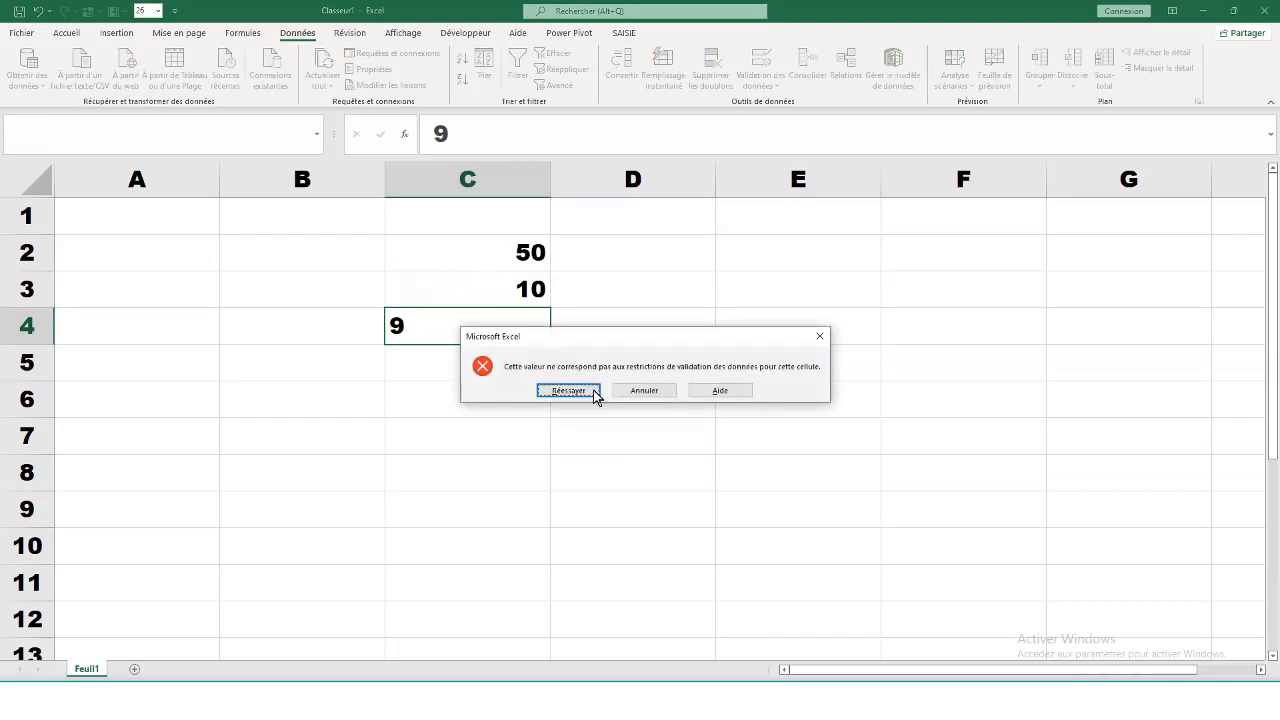
click(652, 391)
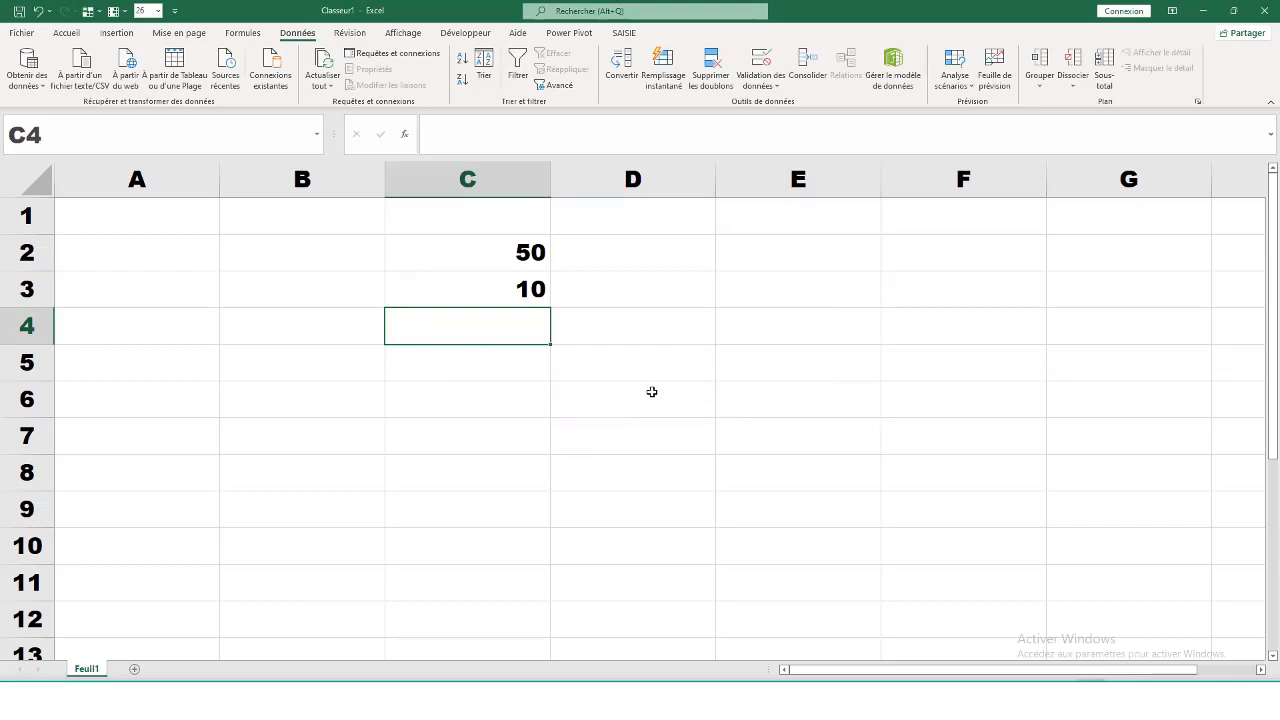
text(15)
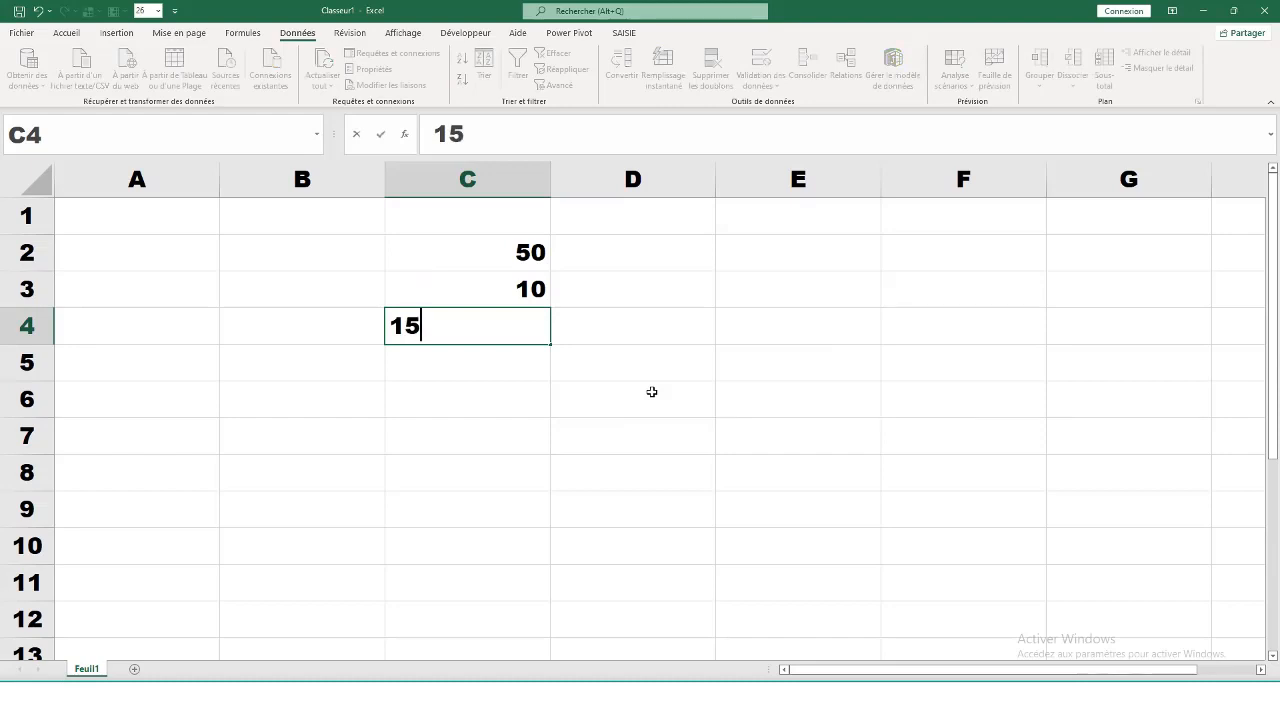
text(,5)
key(Return)
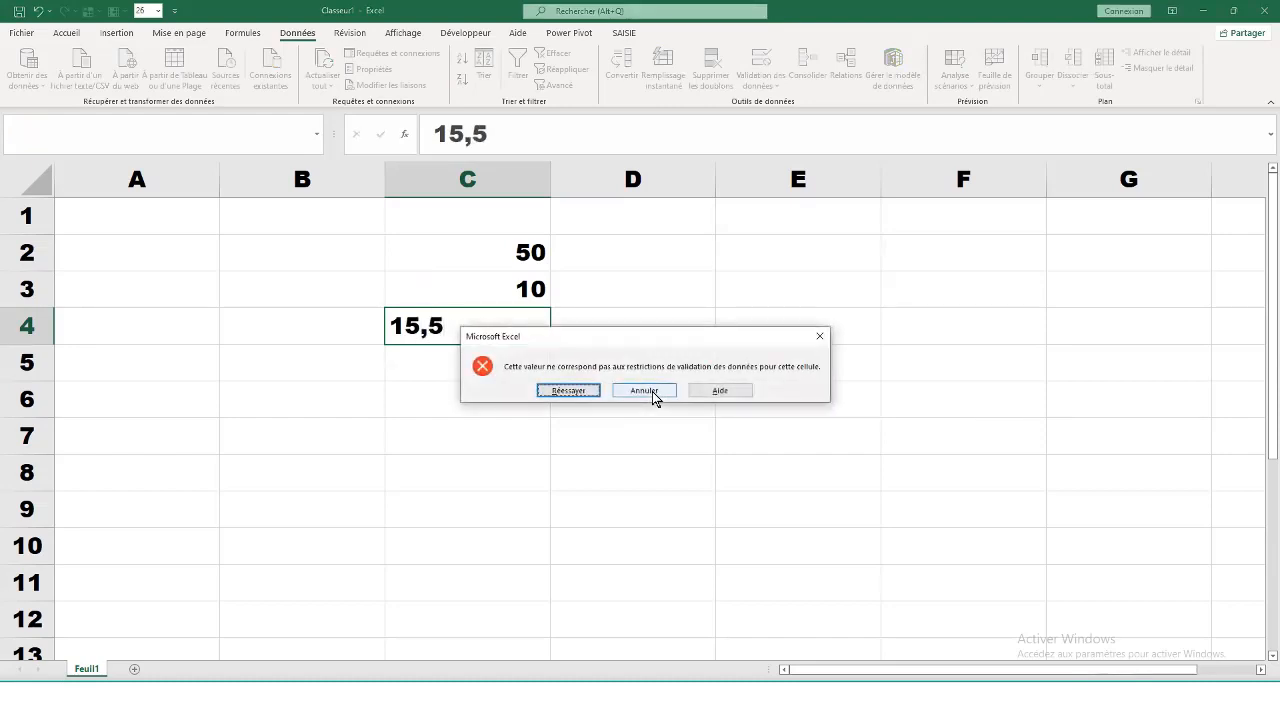
click(652, 391)
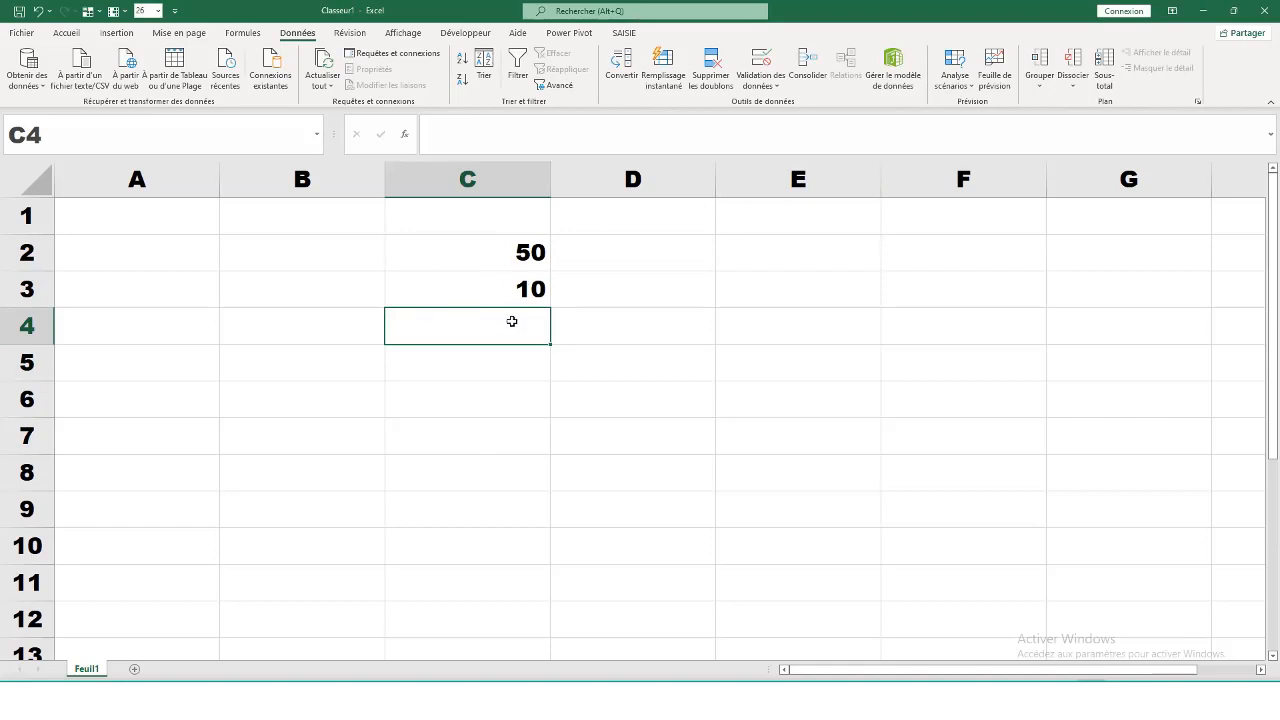
Step: Try to enter the text bonjour in cell C4 and cancel the entry
text(bonjou)
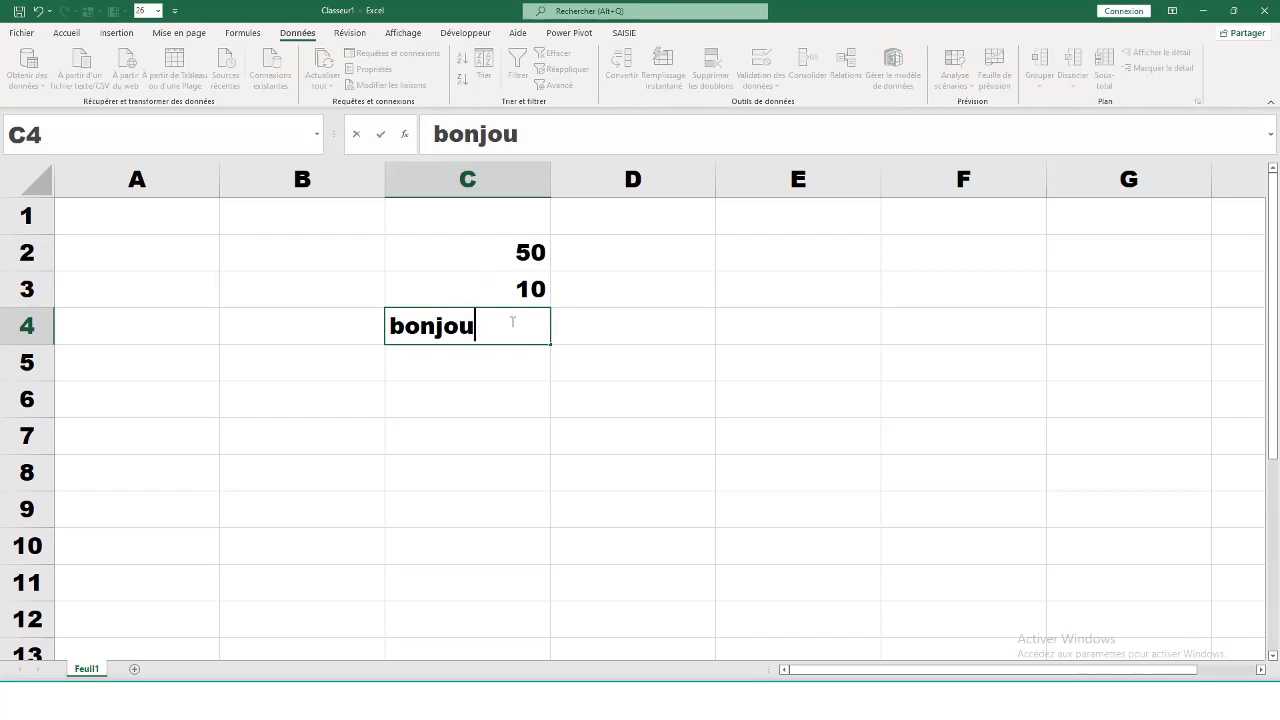
text(r)
key(Return)
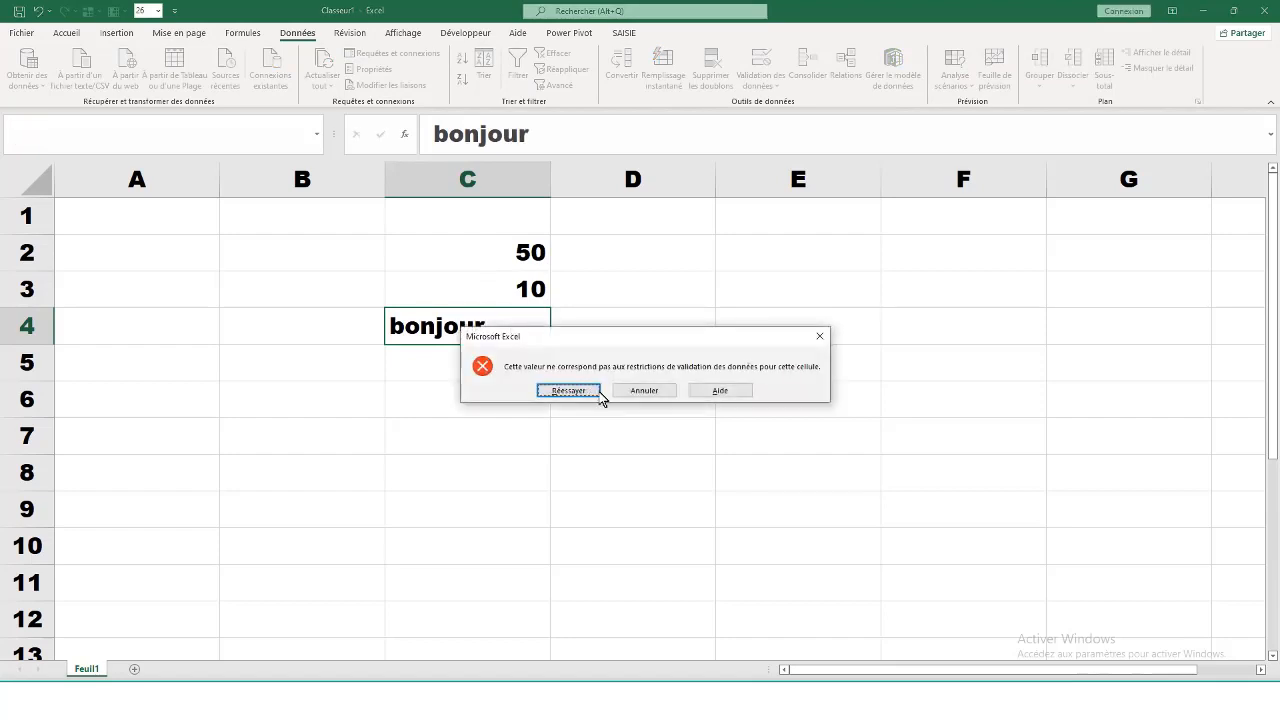
click(648, 394)
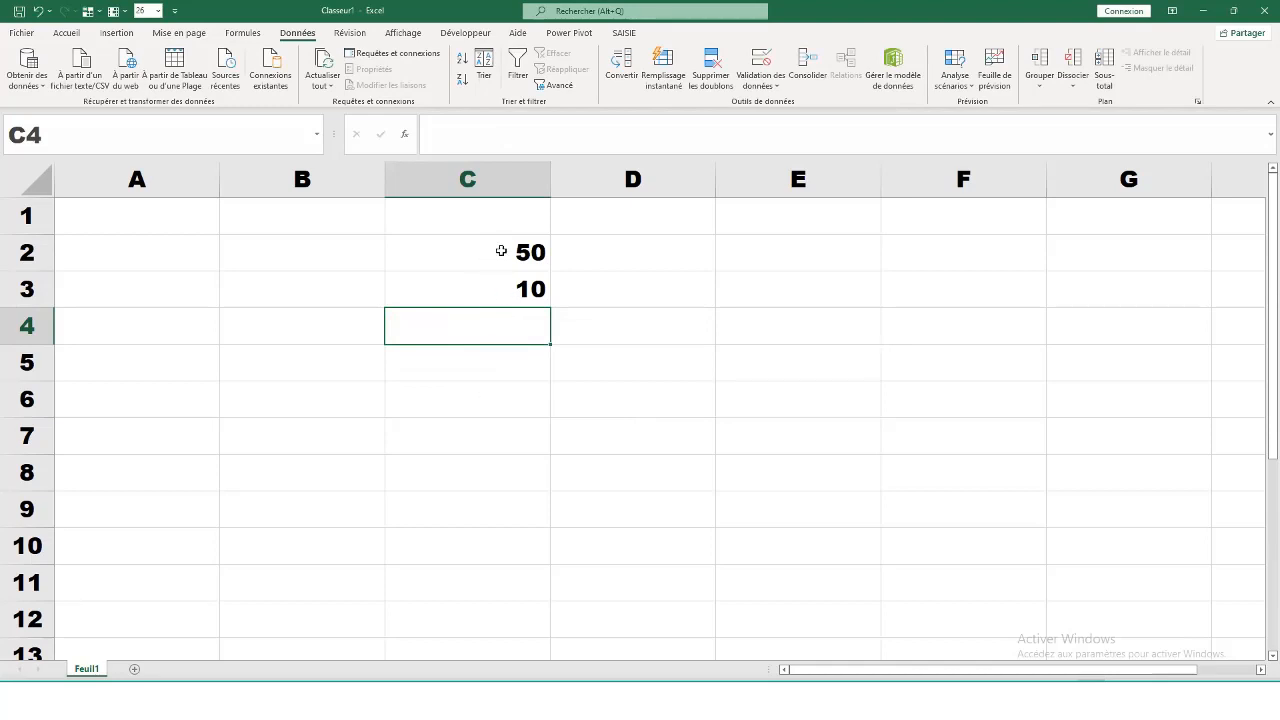
Step: Fill cells C2:C7 with yellow and apply all borders to them
click(501, 251)
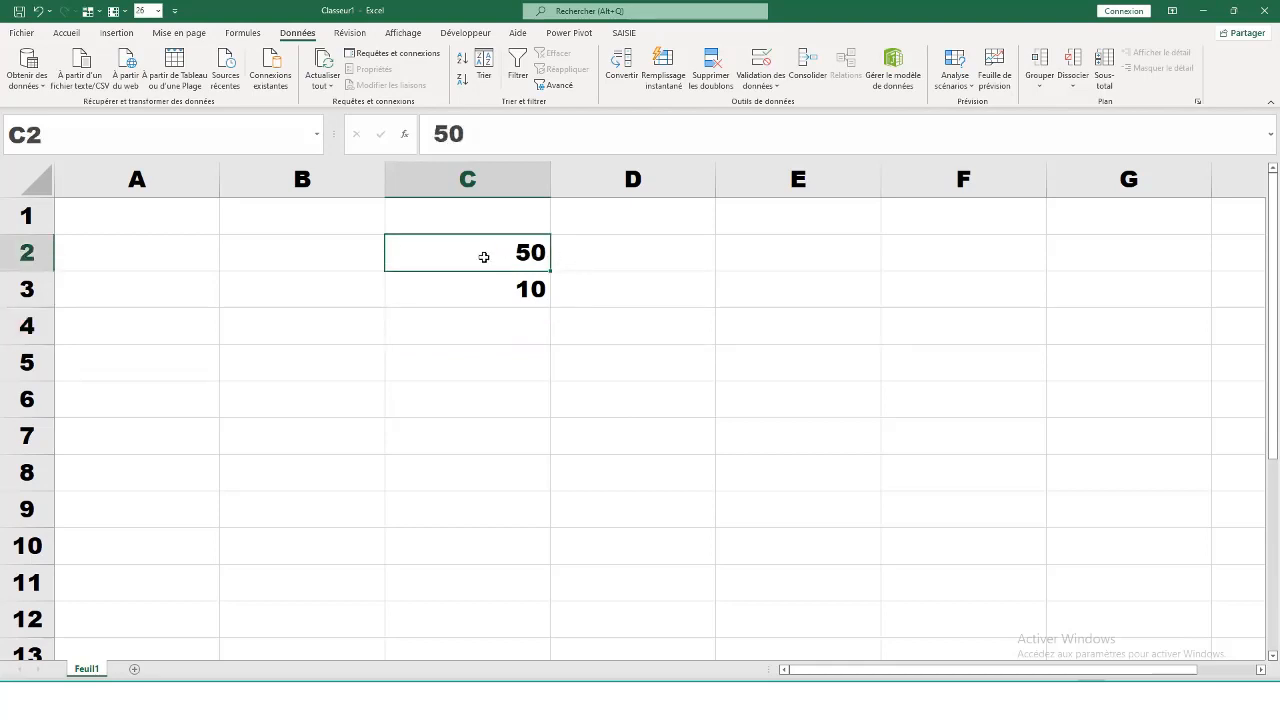
drag(483, 257, 482, 428)
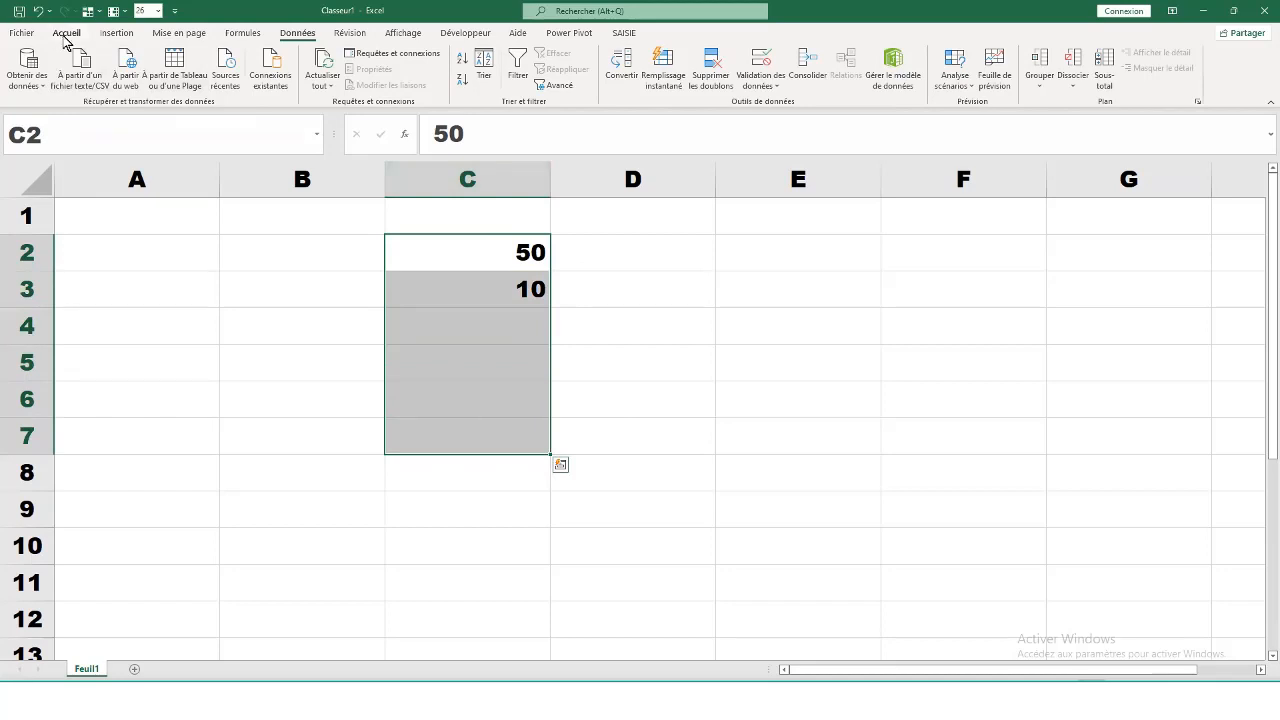
click(66, 34)
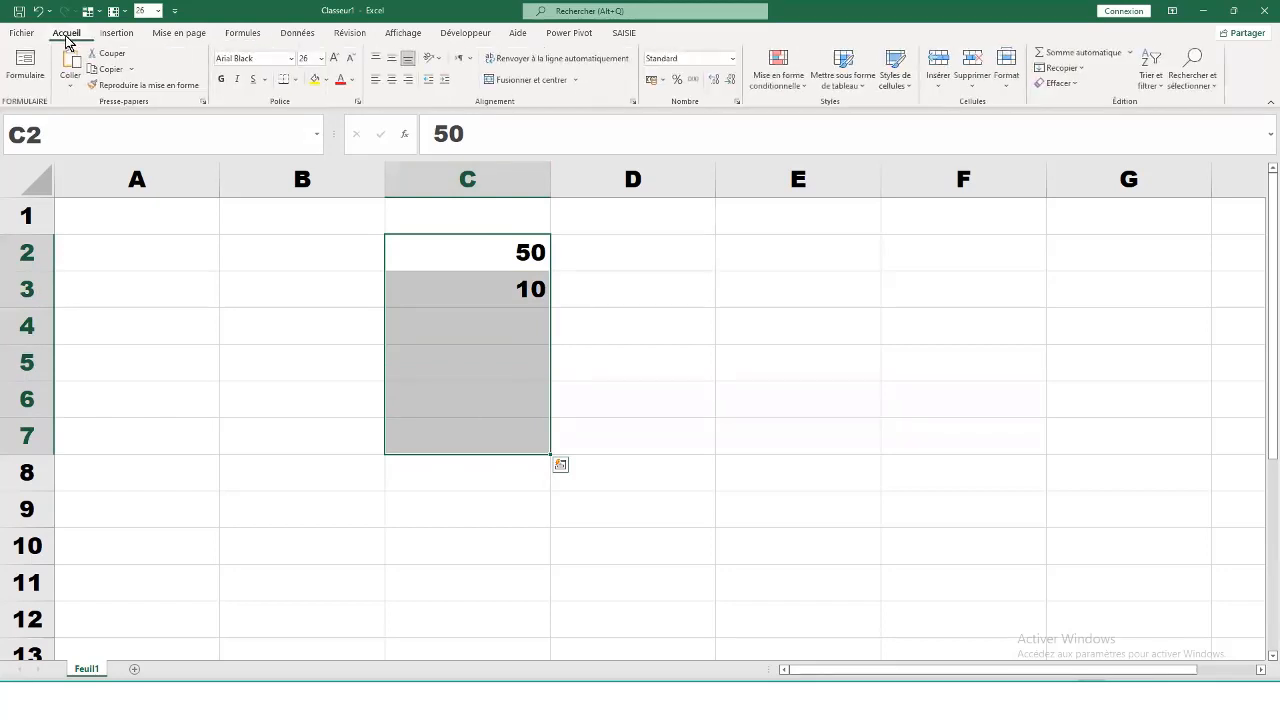
click(318, 83)
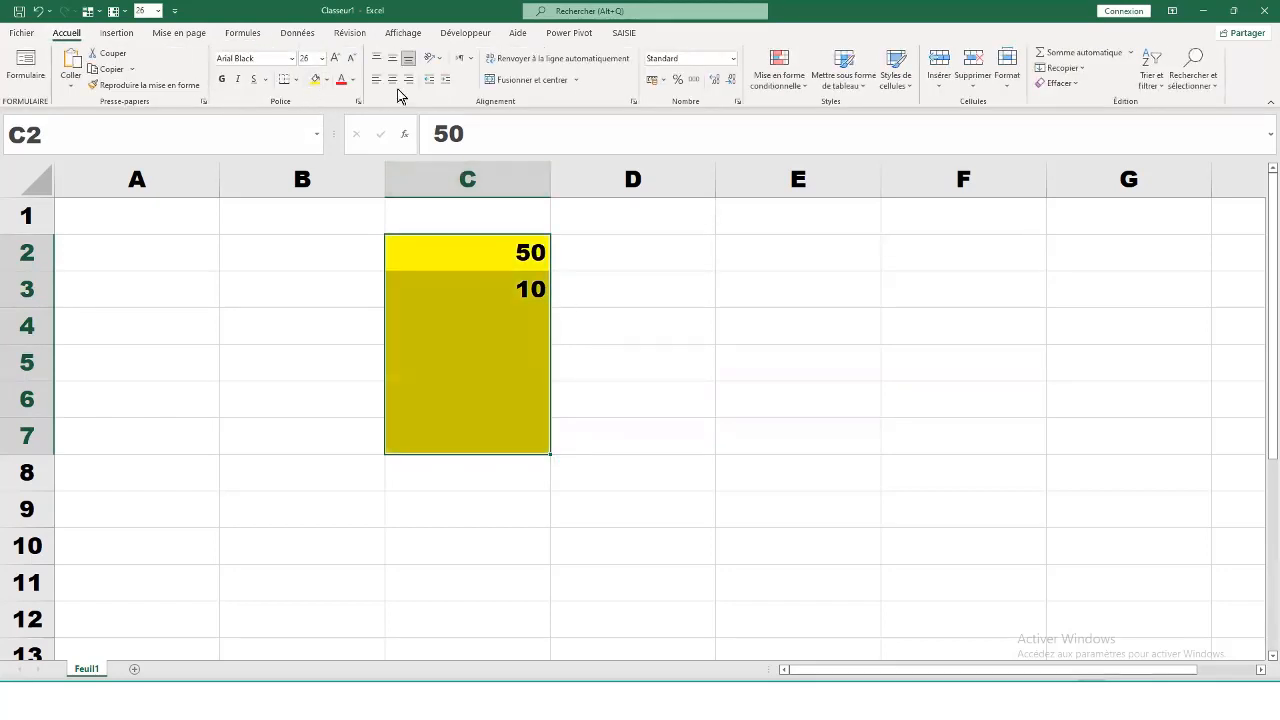
click(296, 80)
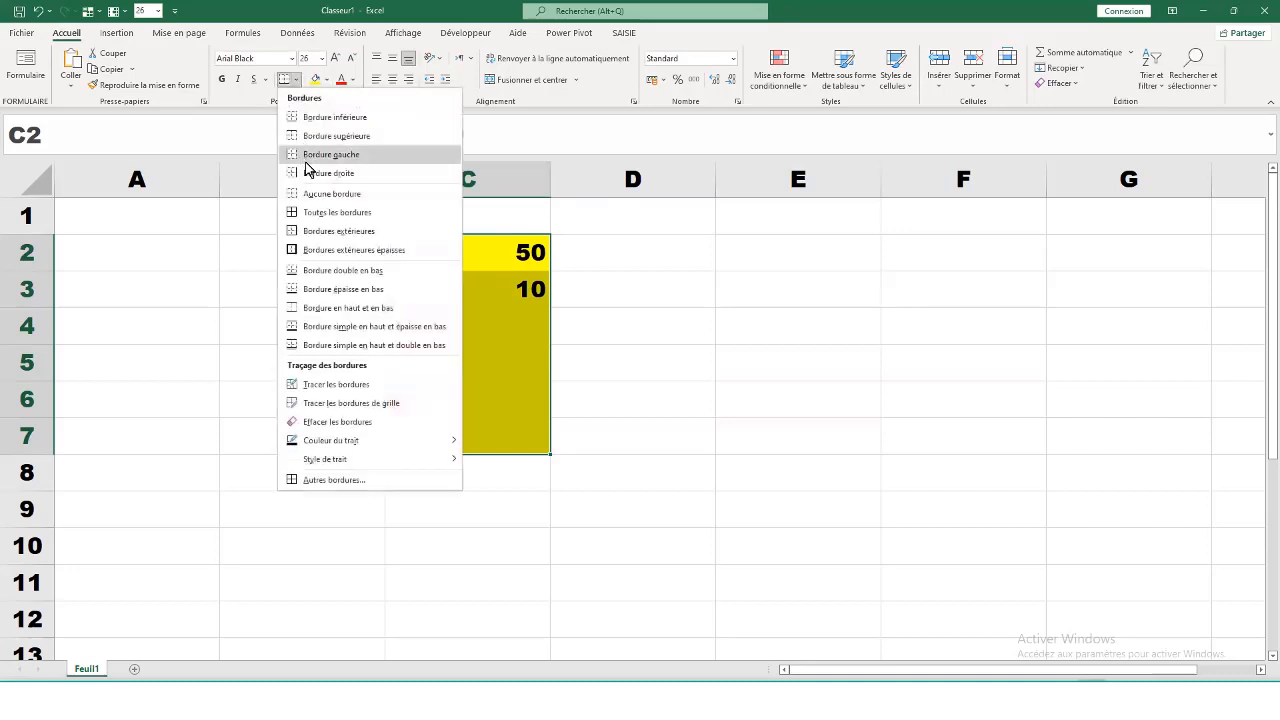
click(334, 212)
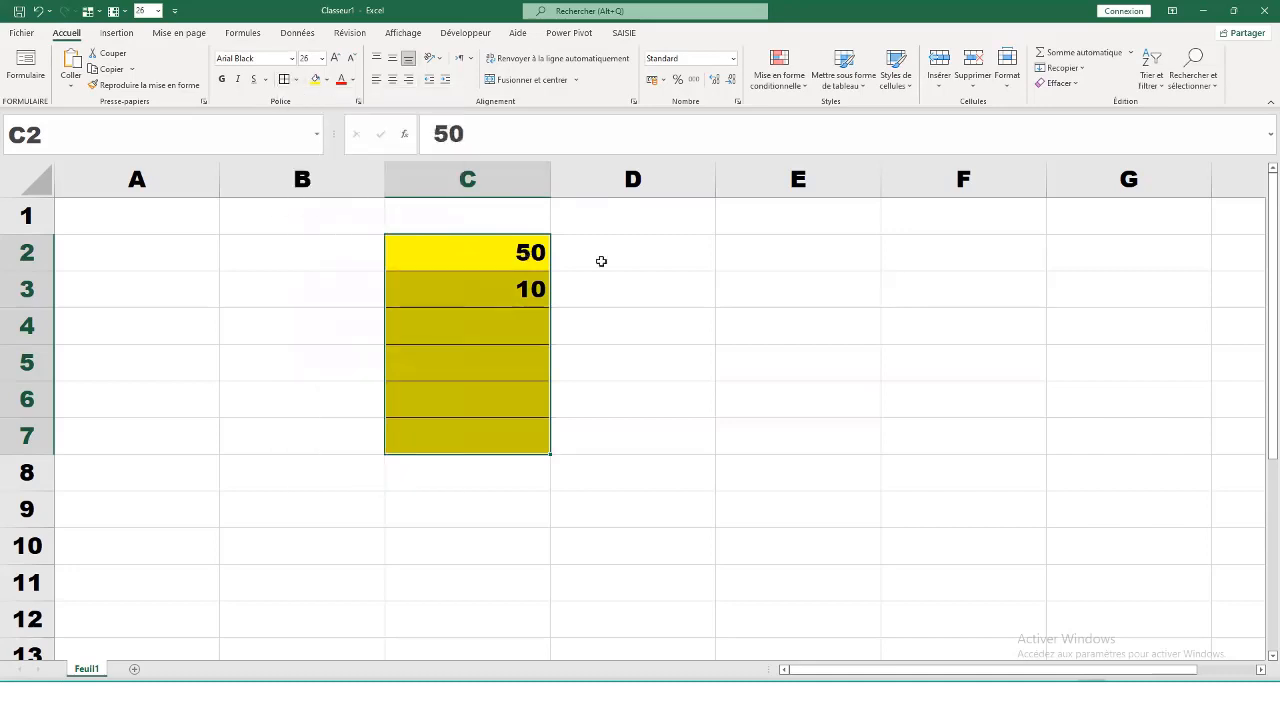
Step: Fill cells D2:D7 with the lightest gold theme colour
drag(672, 252, 645, 438)
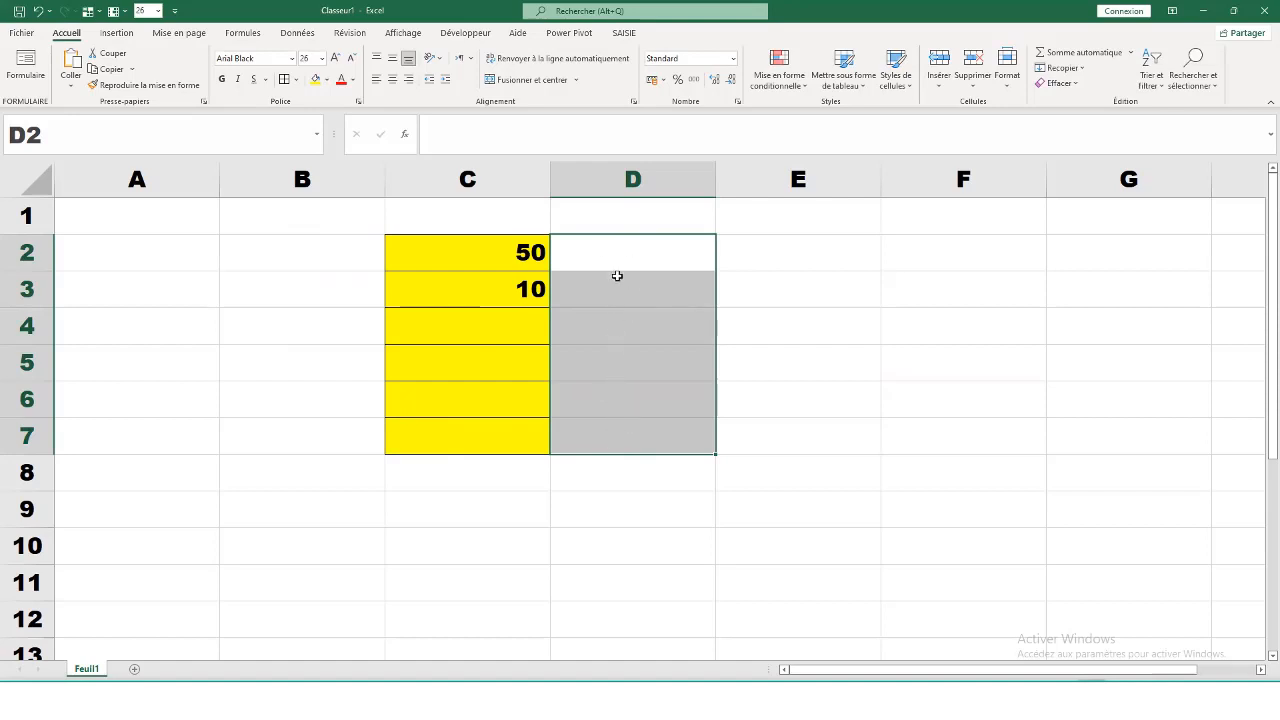
click(326, 80)
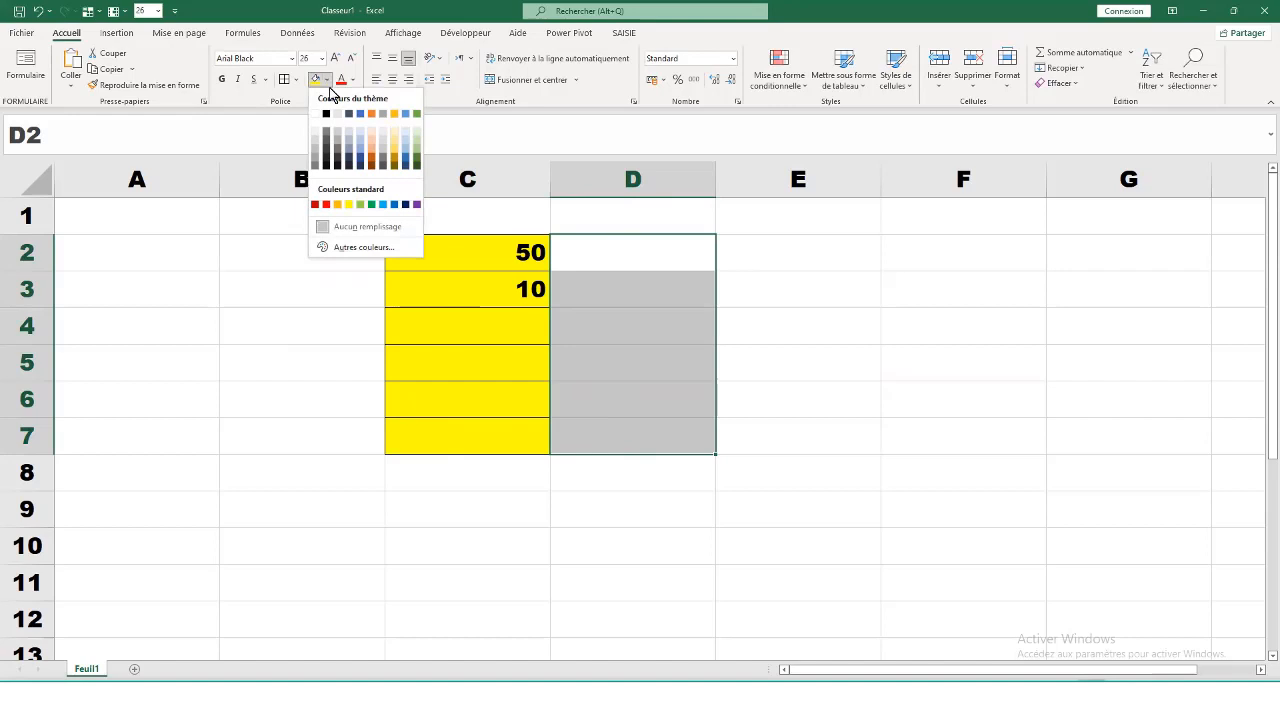
click(395, 126)
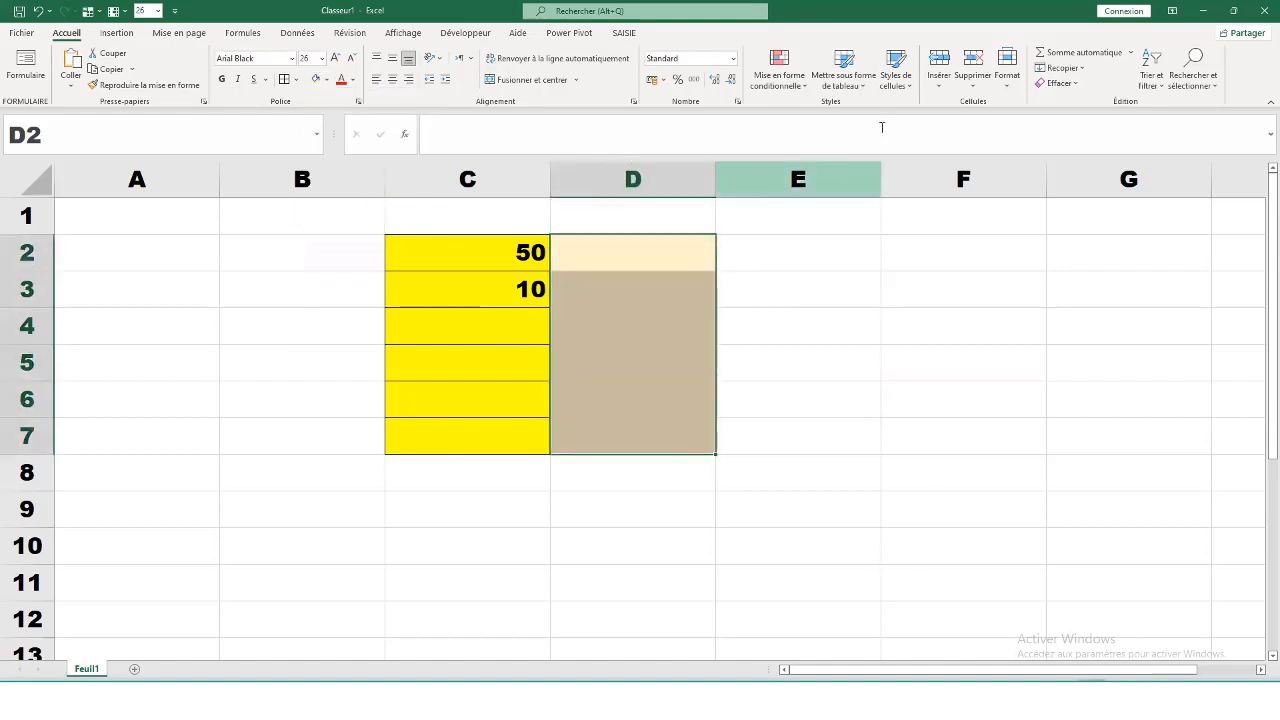
Step: Add a data validation rule to cells D2:D7 allowing only decimal numbers greater than 25
click(294, 35)
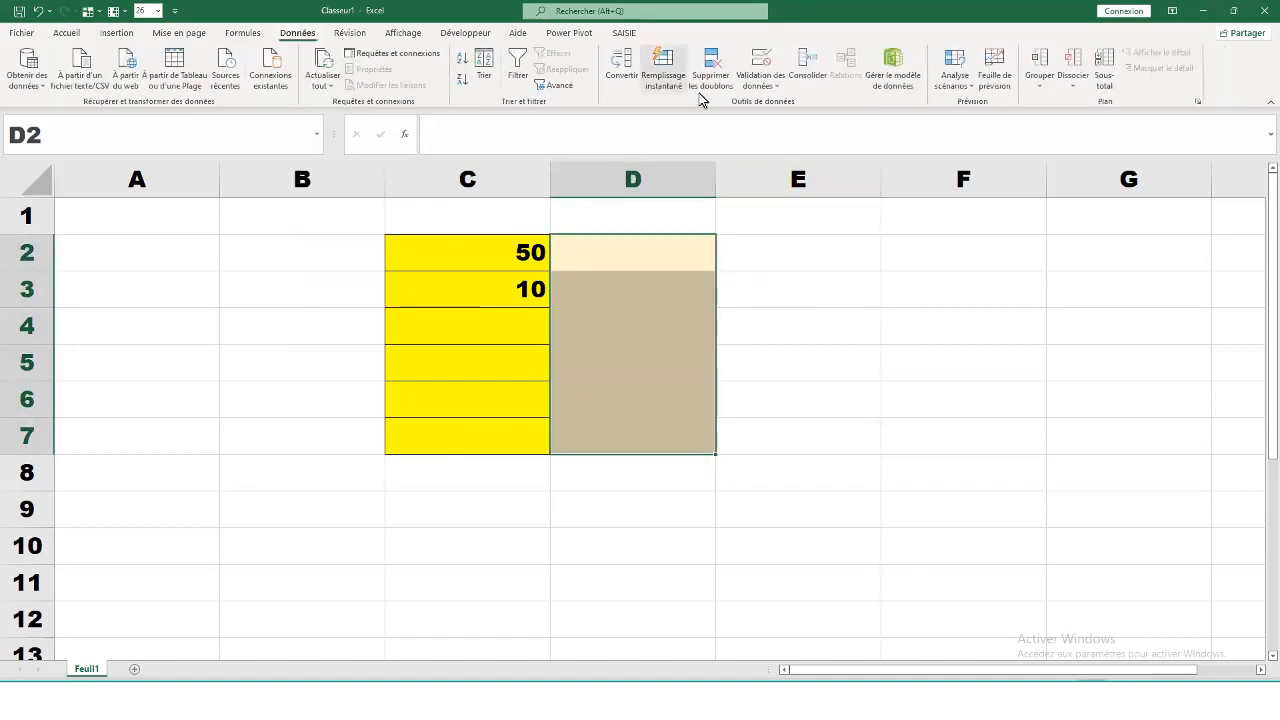
click(768, 85)
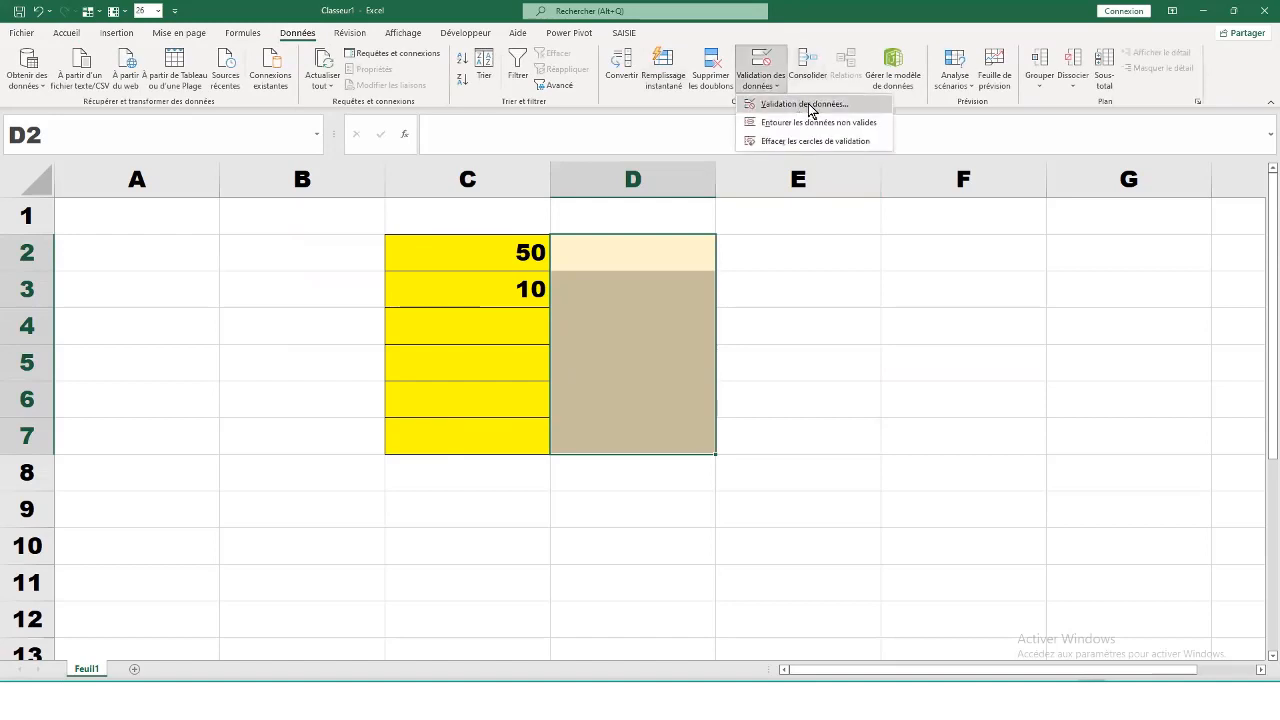
click(803, 104)
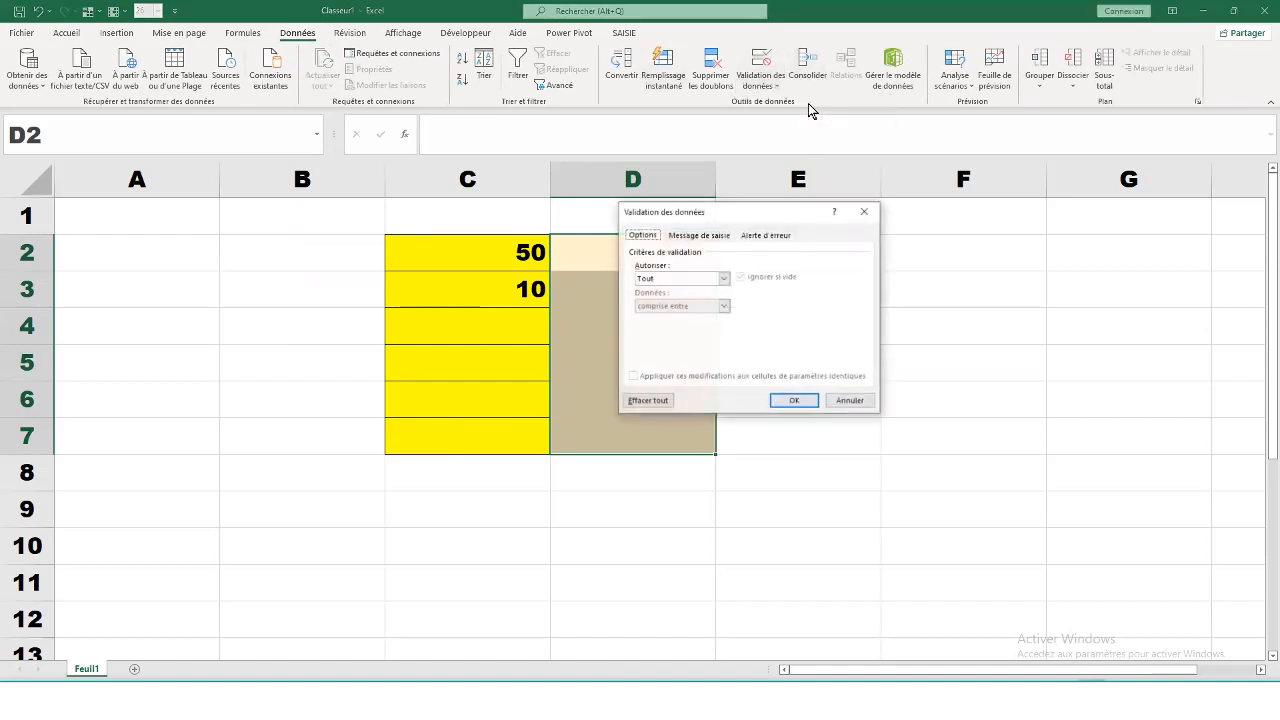
click(724, 279)
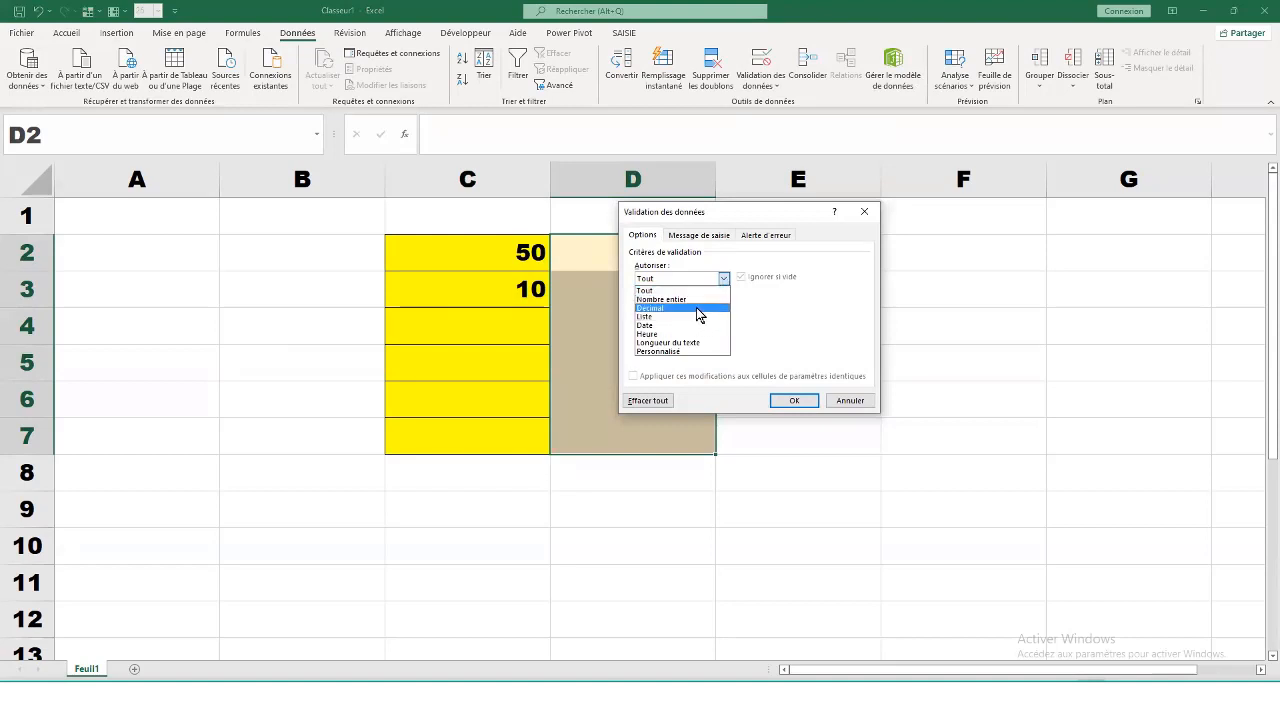
click(698, 310)
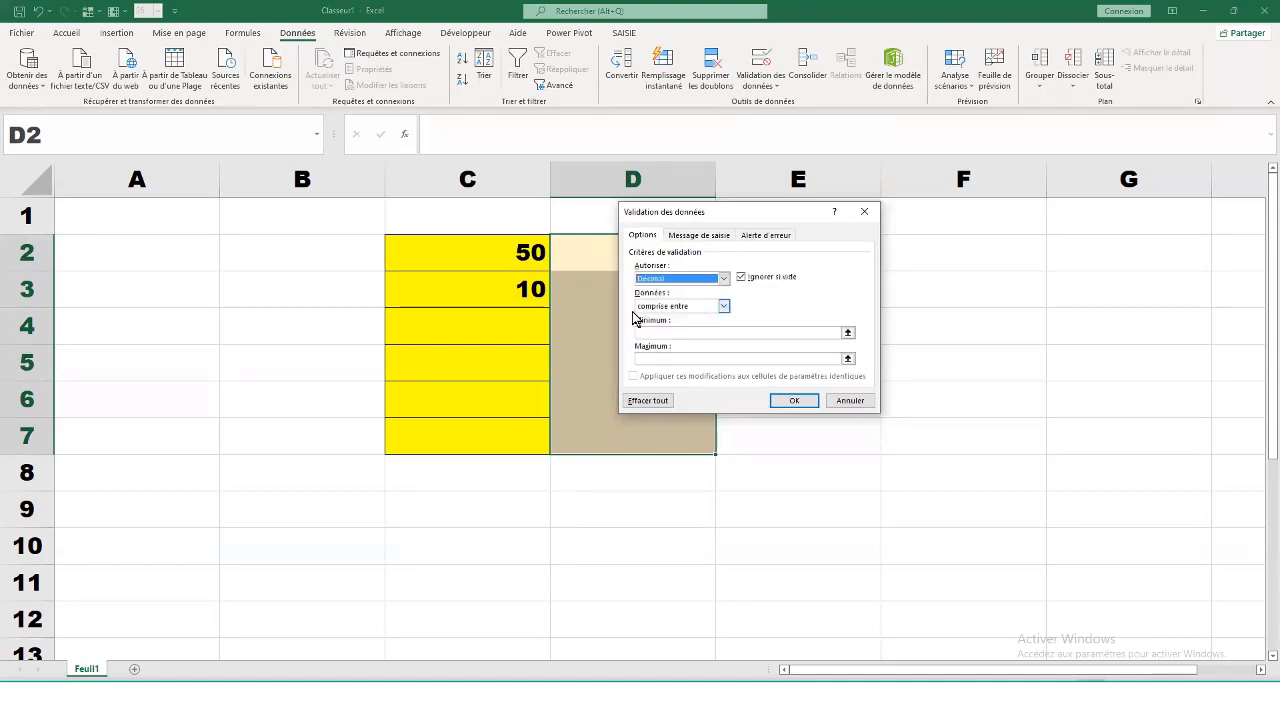
click(724, 307)
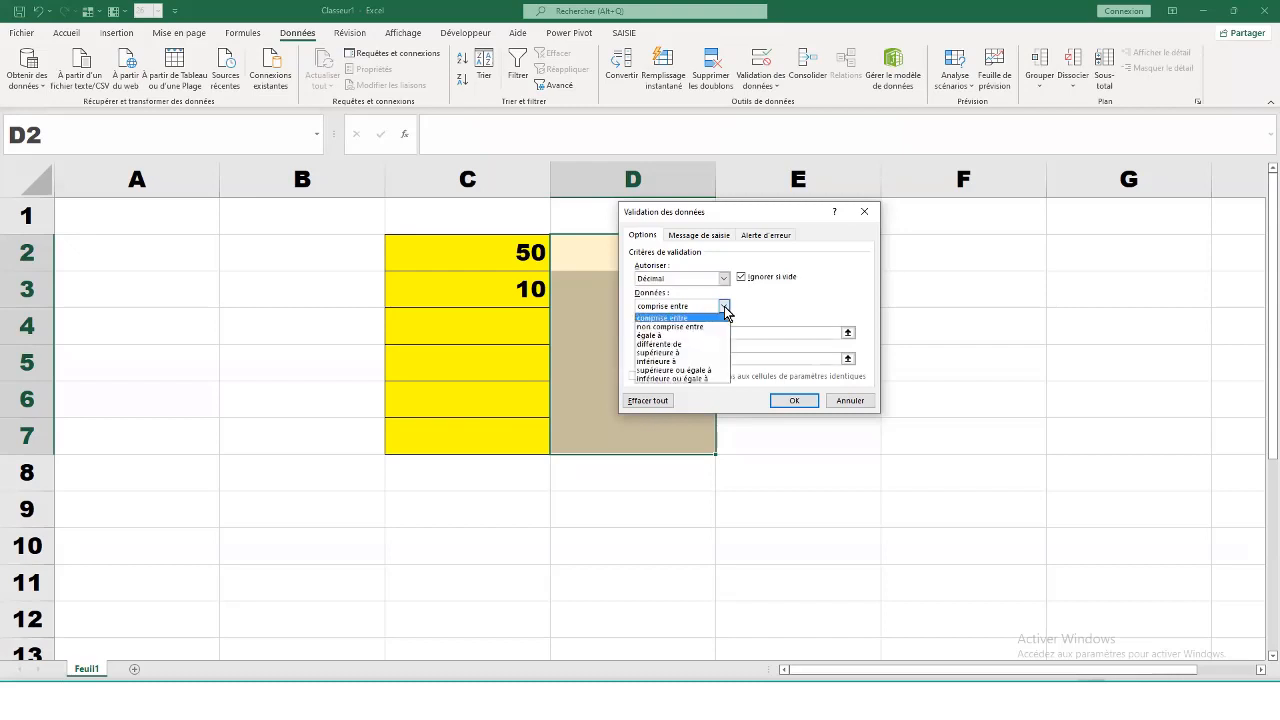
click(690, 355)
click(665, 331)
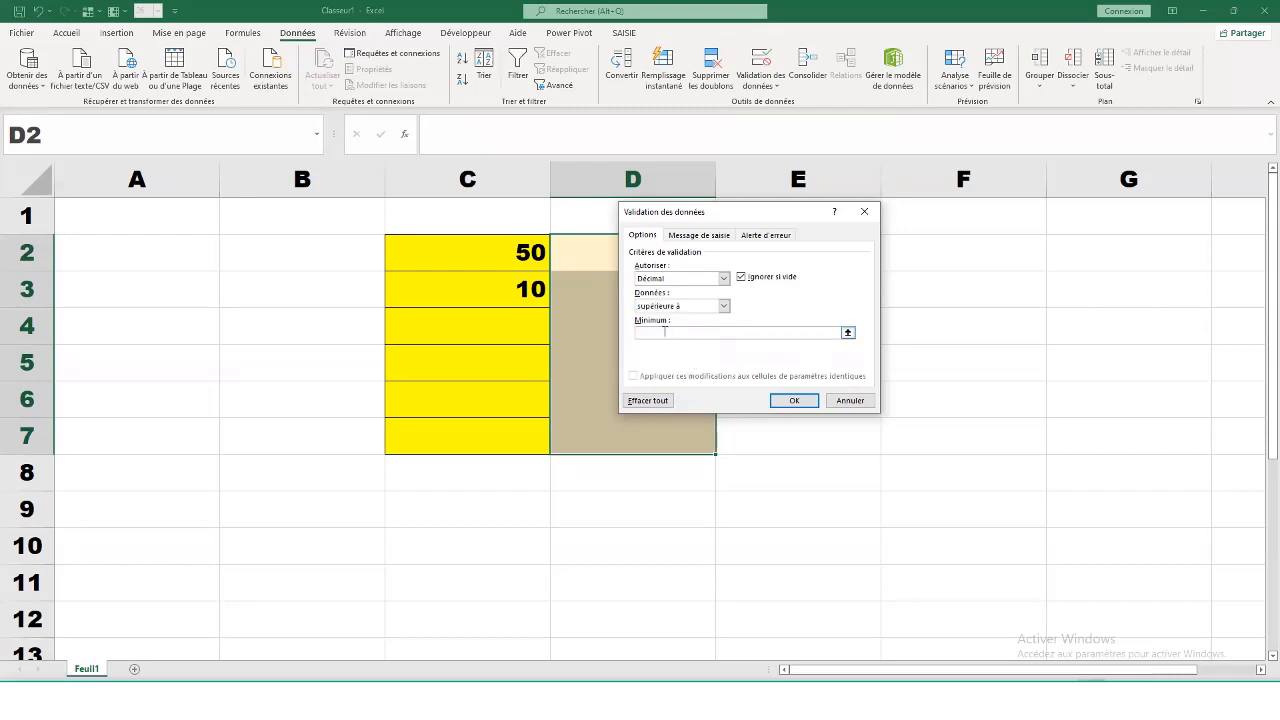
text(25)
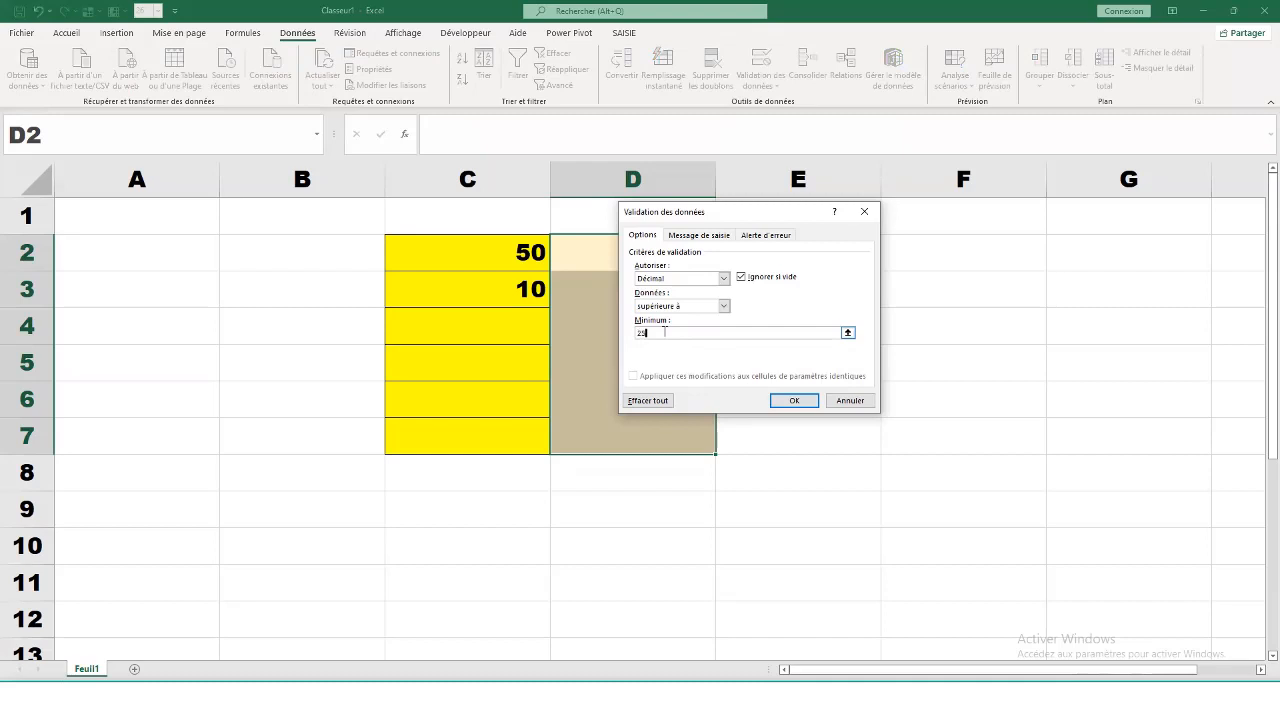
click(790, 401)
Step: Test the decimal rule by entering 25,5 in cell D2 and 26 in cell D3
click(666, 258)
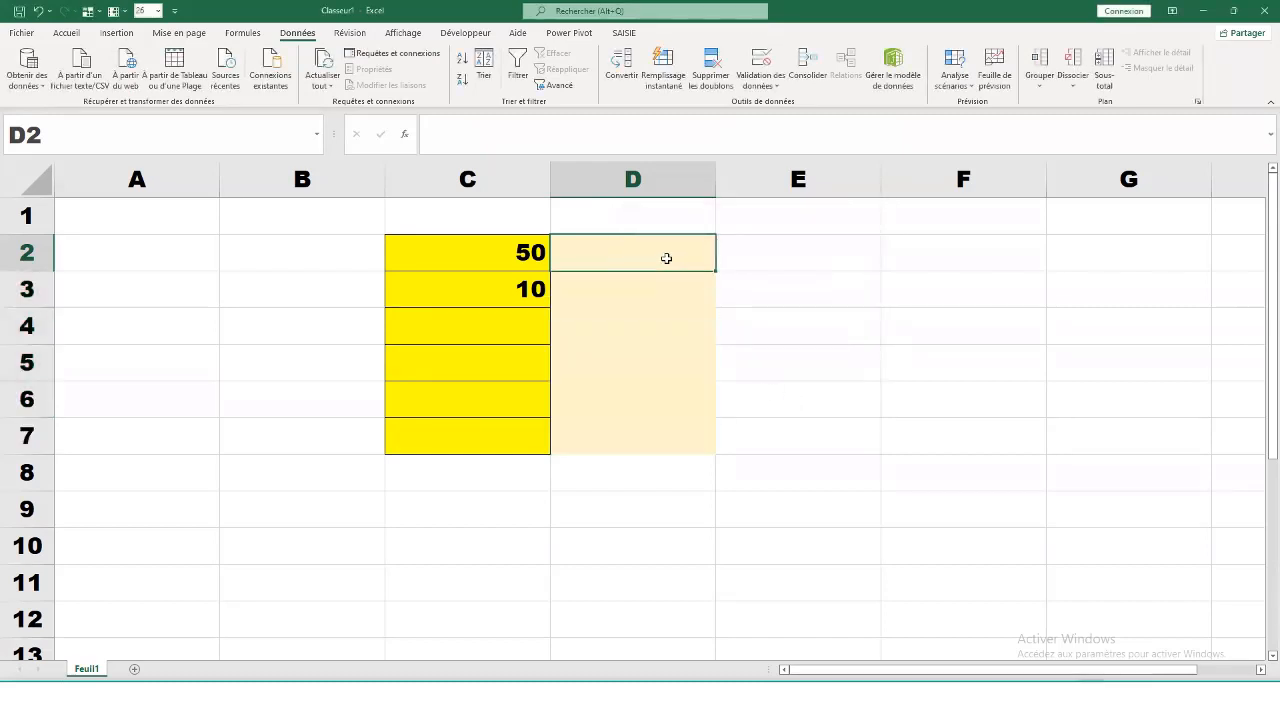
text(25)
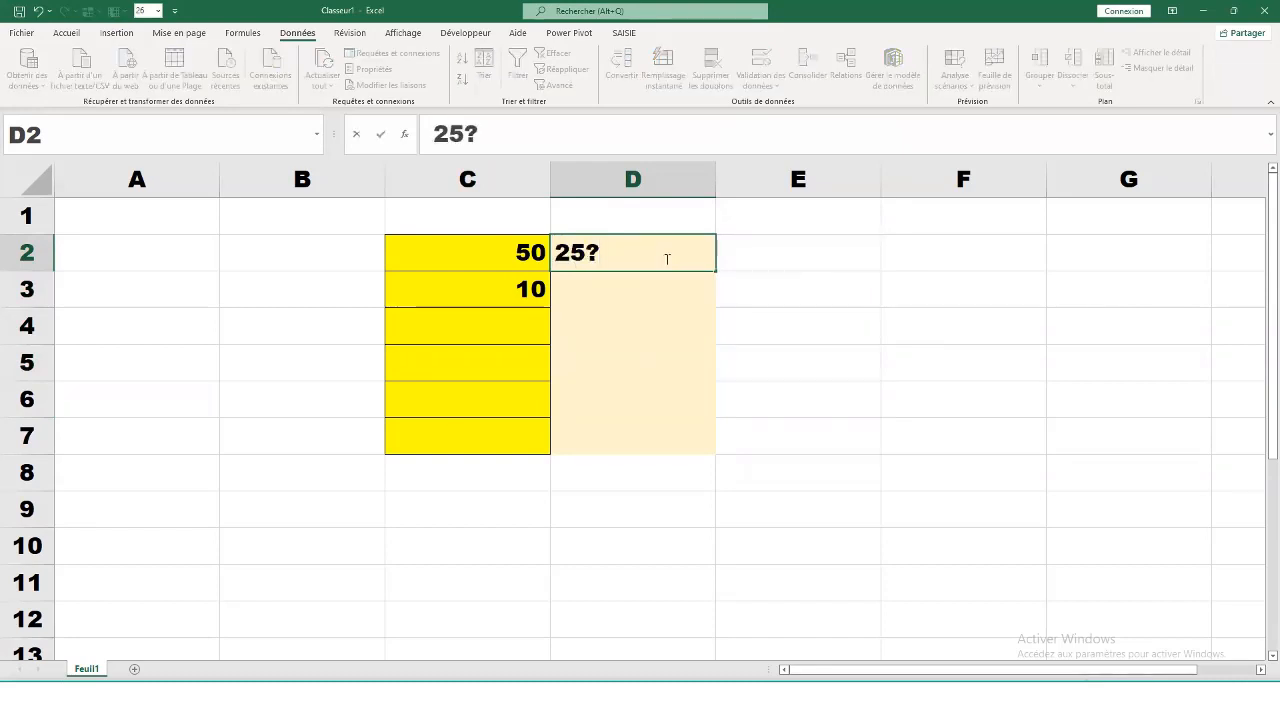
key(BackSpace)
text(,5)
key(Return)
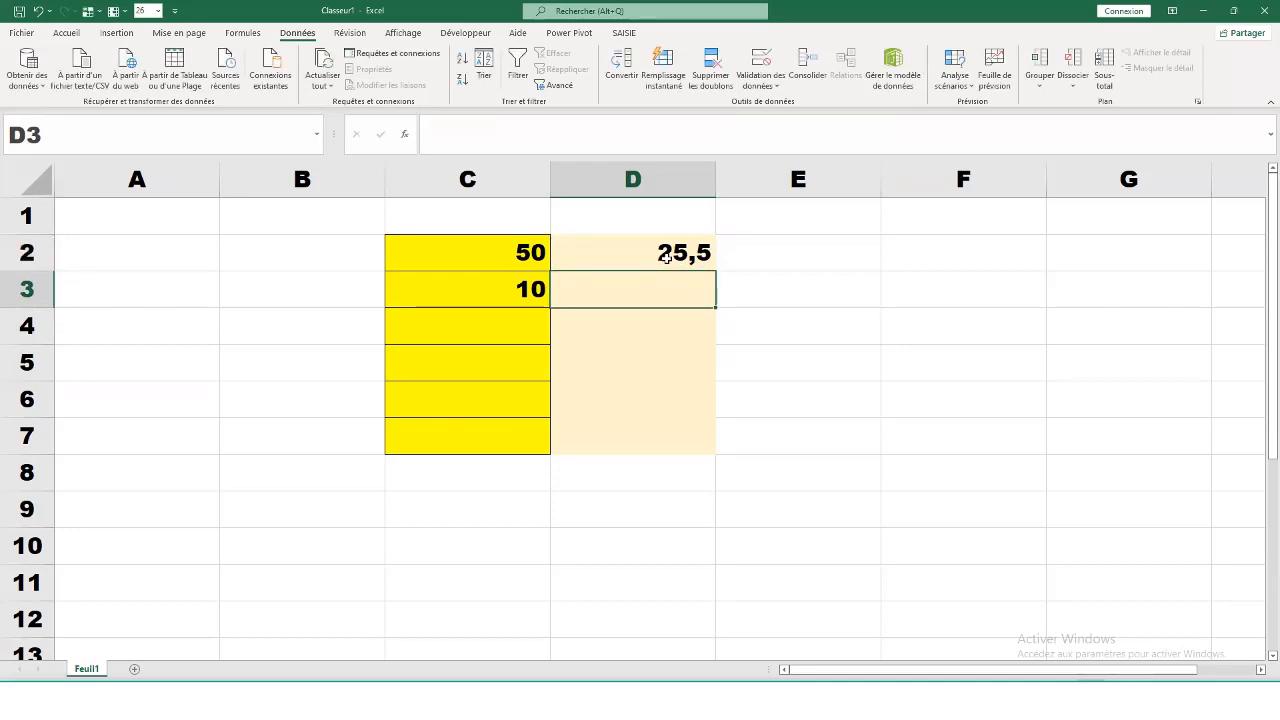
text(26)
key(Return)
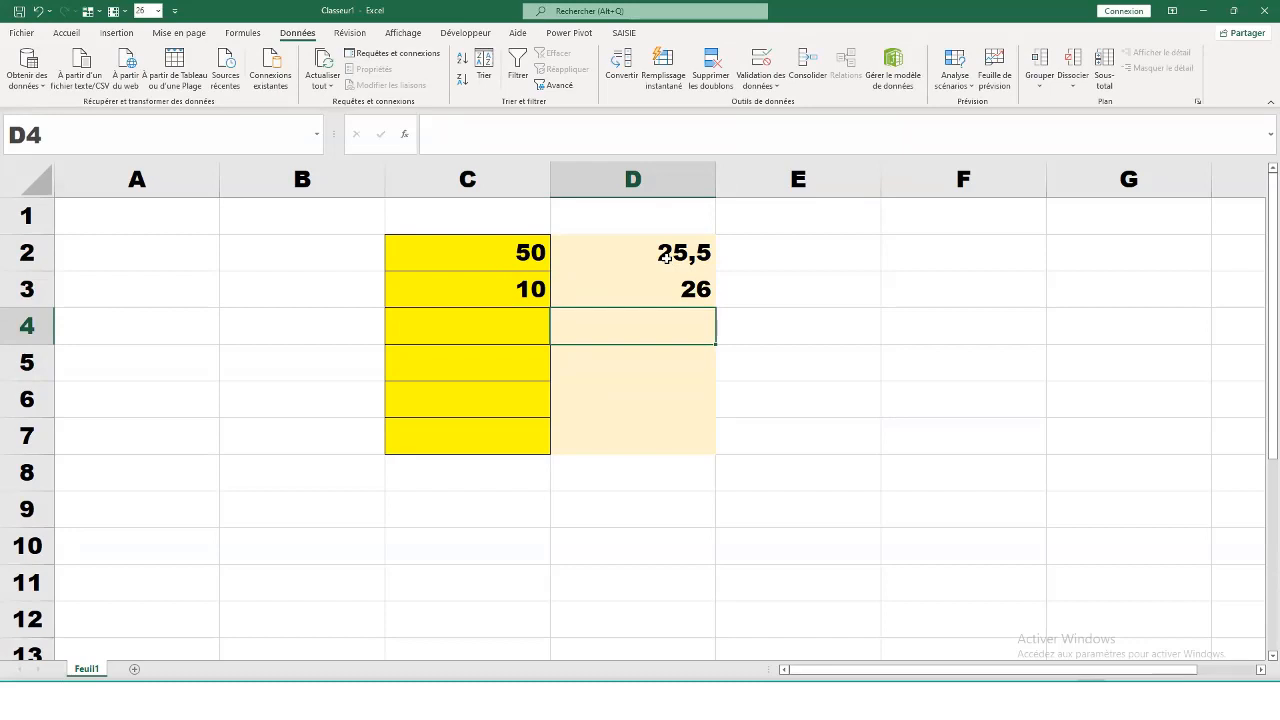
Step: Enter the decimal value 29,14 in cell D4
text(29?)
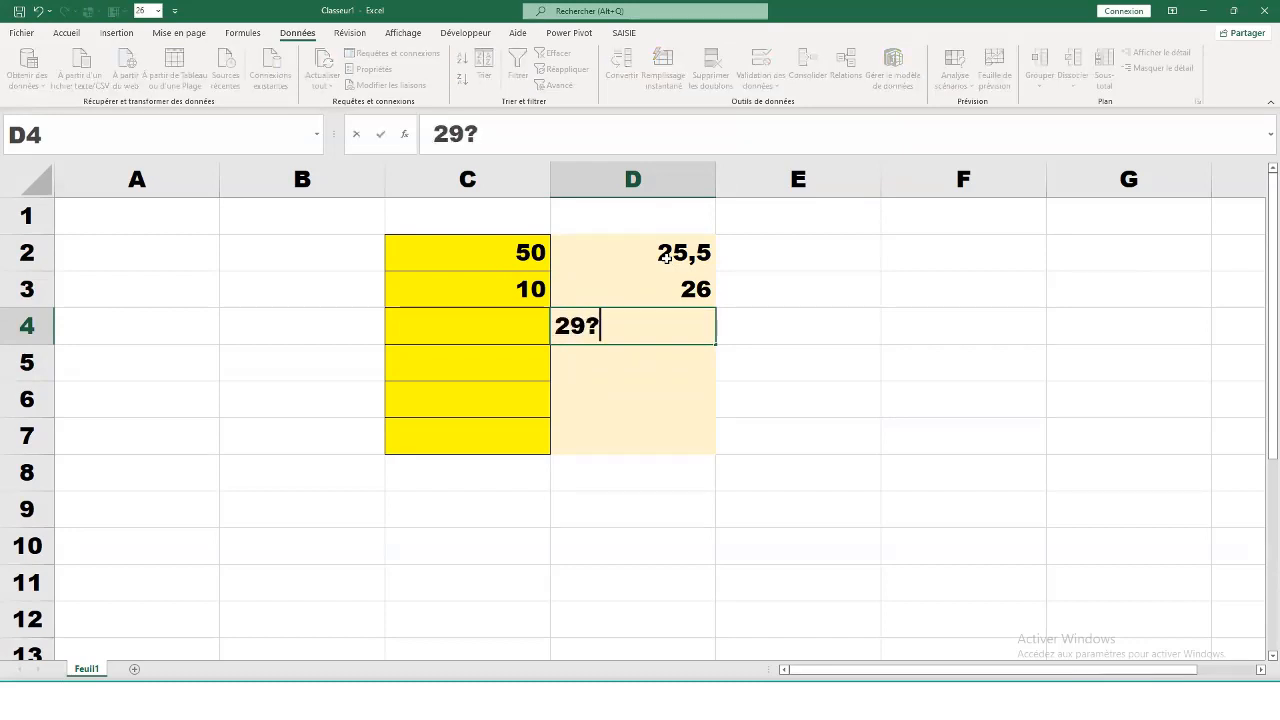
key(BackSpace)
text(,2)
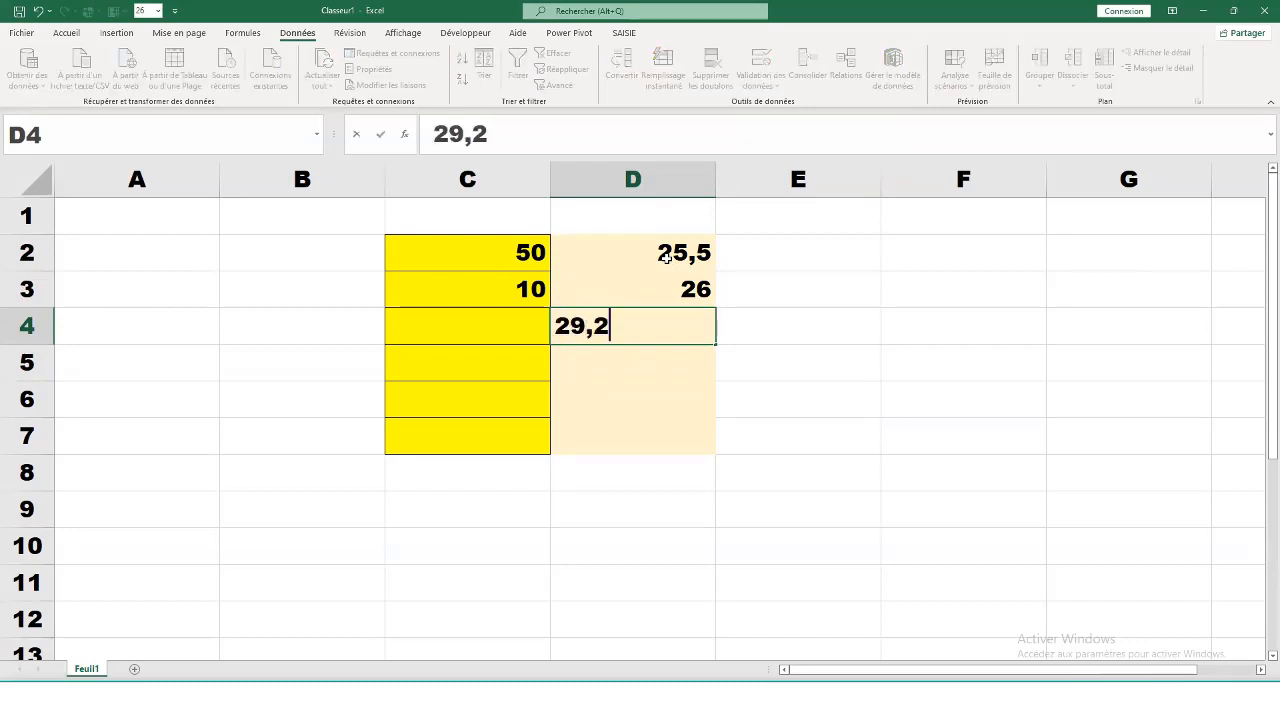
text(1)
key(BackSpace)
key(BackSpace)
text(14)
key(Return)
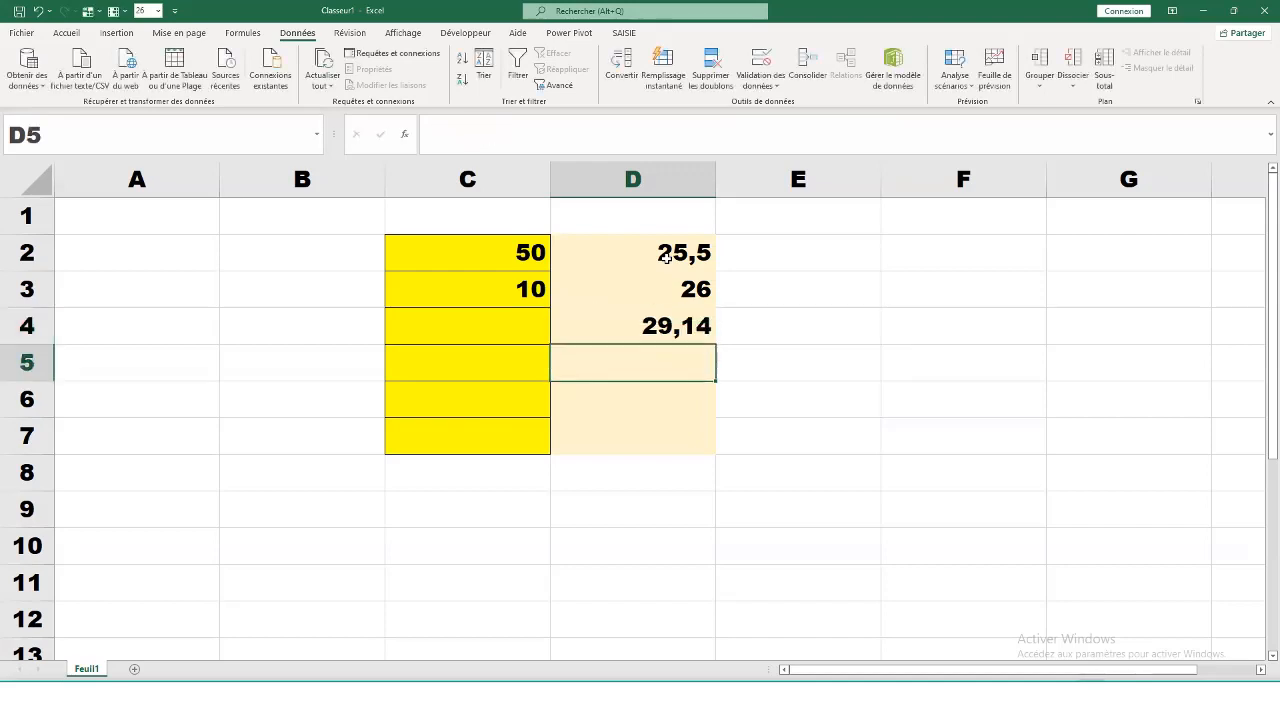
Step: Try to enter 15 in cell D5 and cancel the entry
text(15)
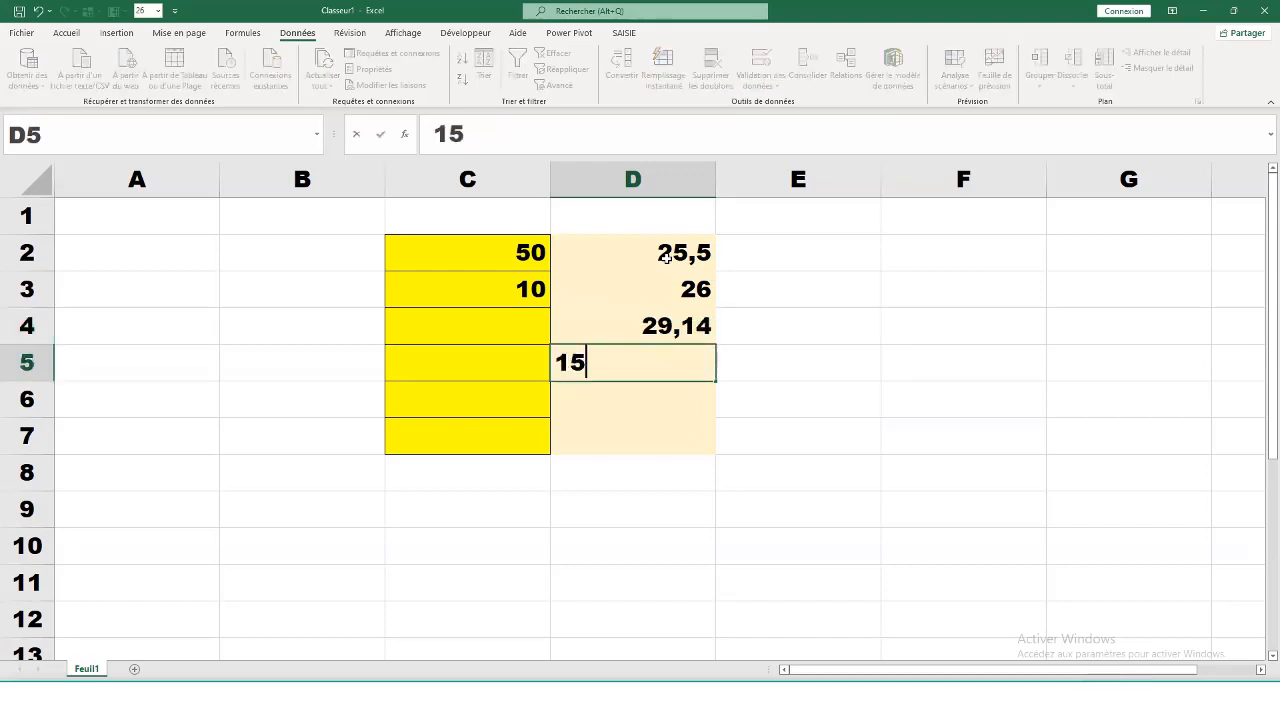
key(Return)
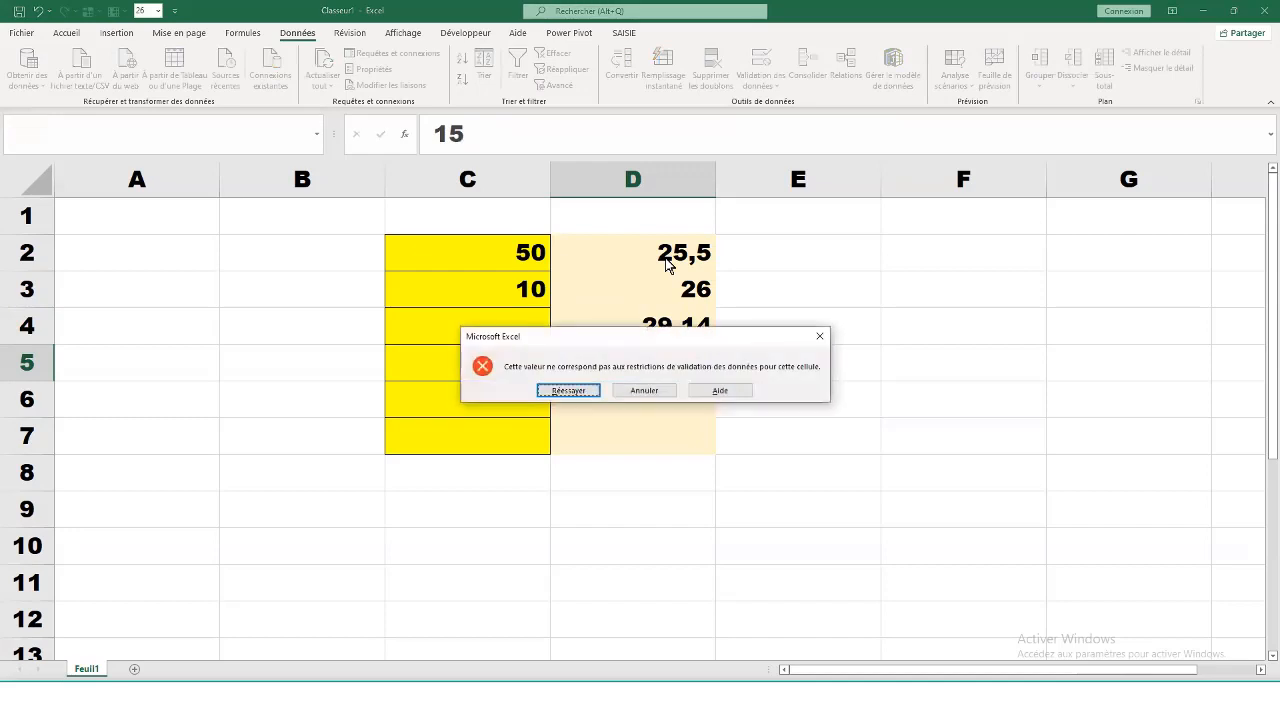
click(645, 391)
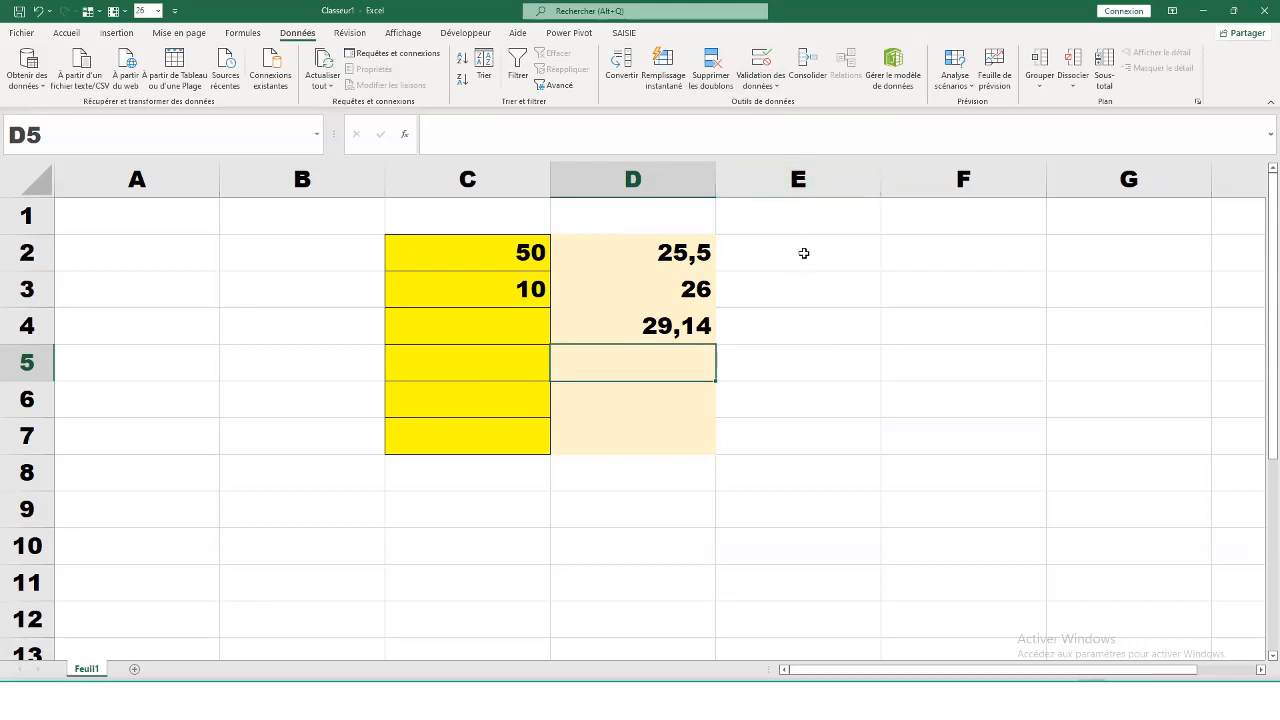
Step: Fill cells E2:E7 with the lightest green theme colour
drag(801, 253, 803, 434)
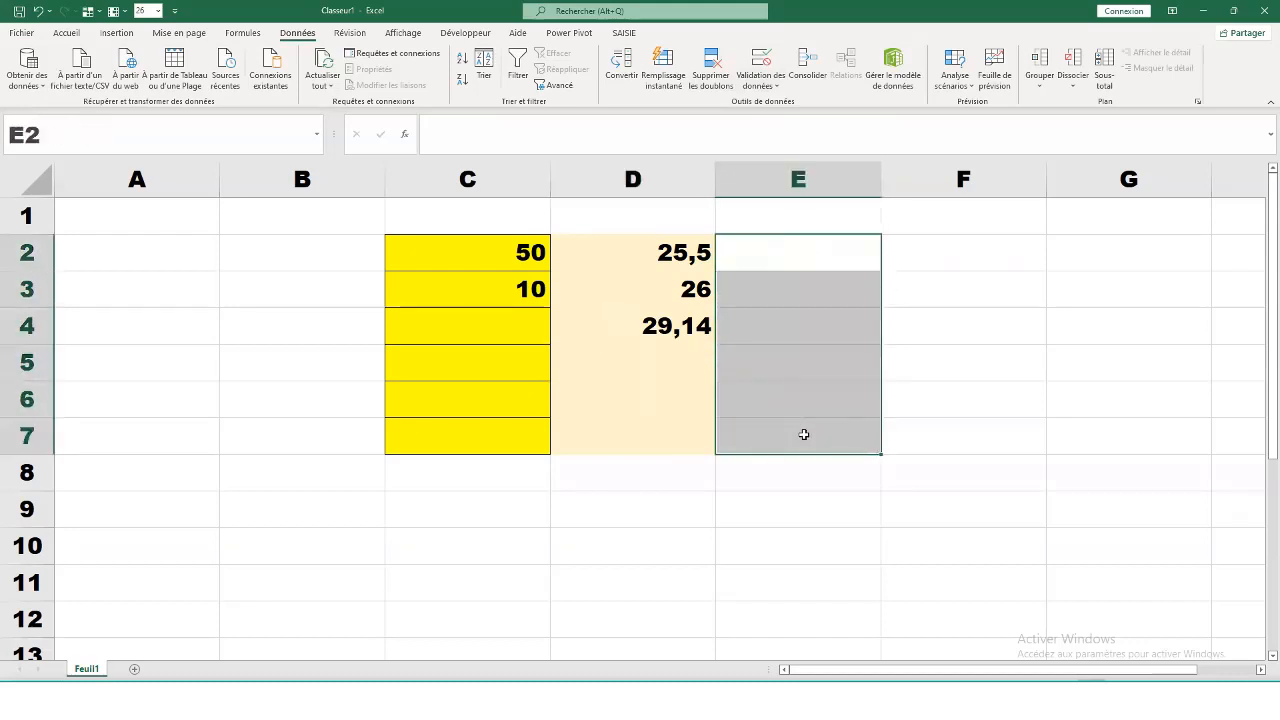
click(68, 34)
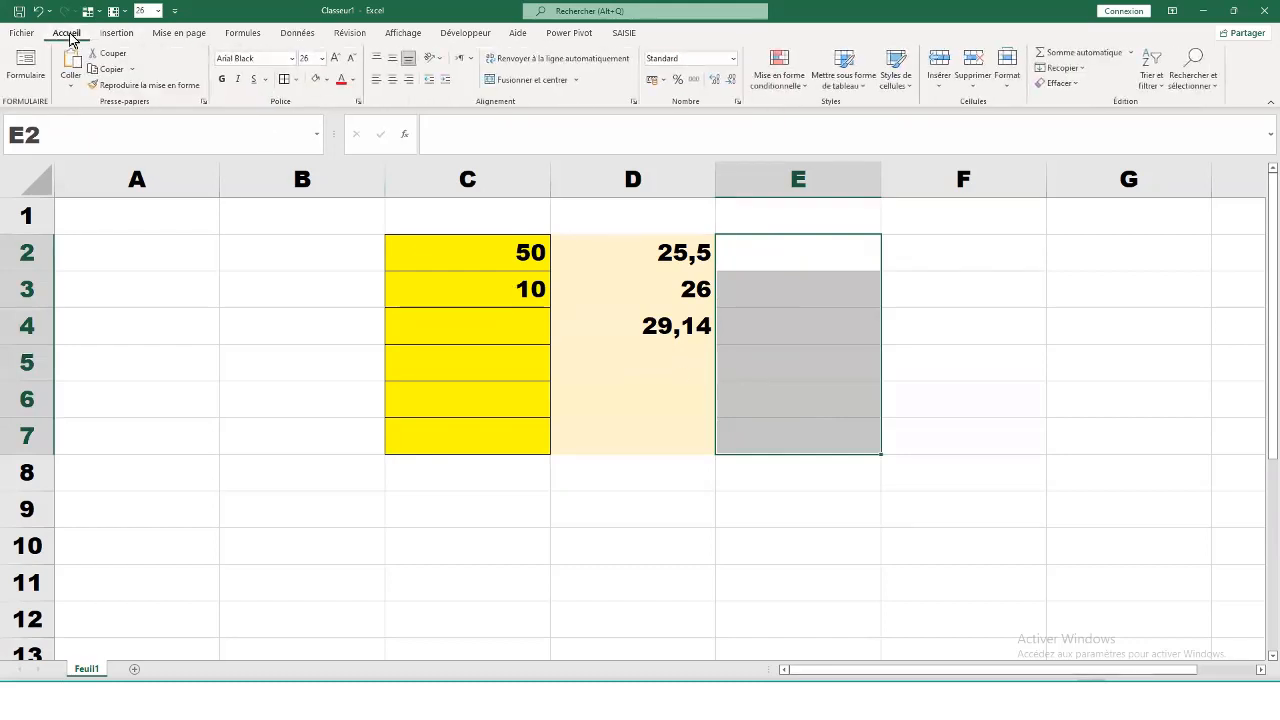
click(326, 80)
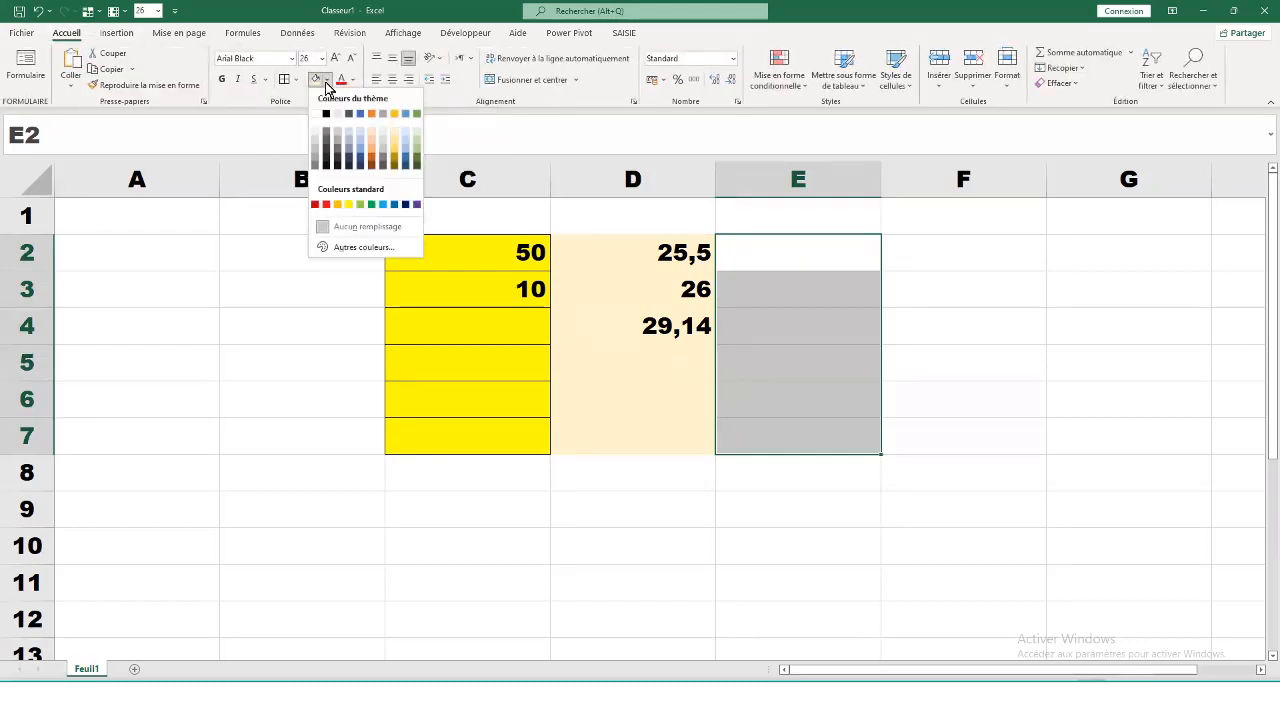
click(419, 130)
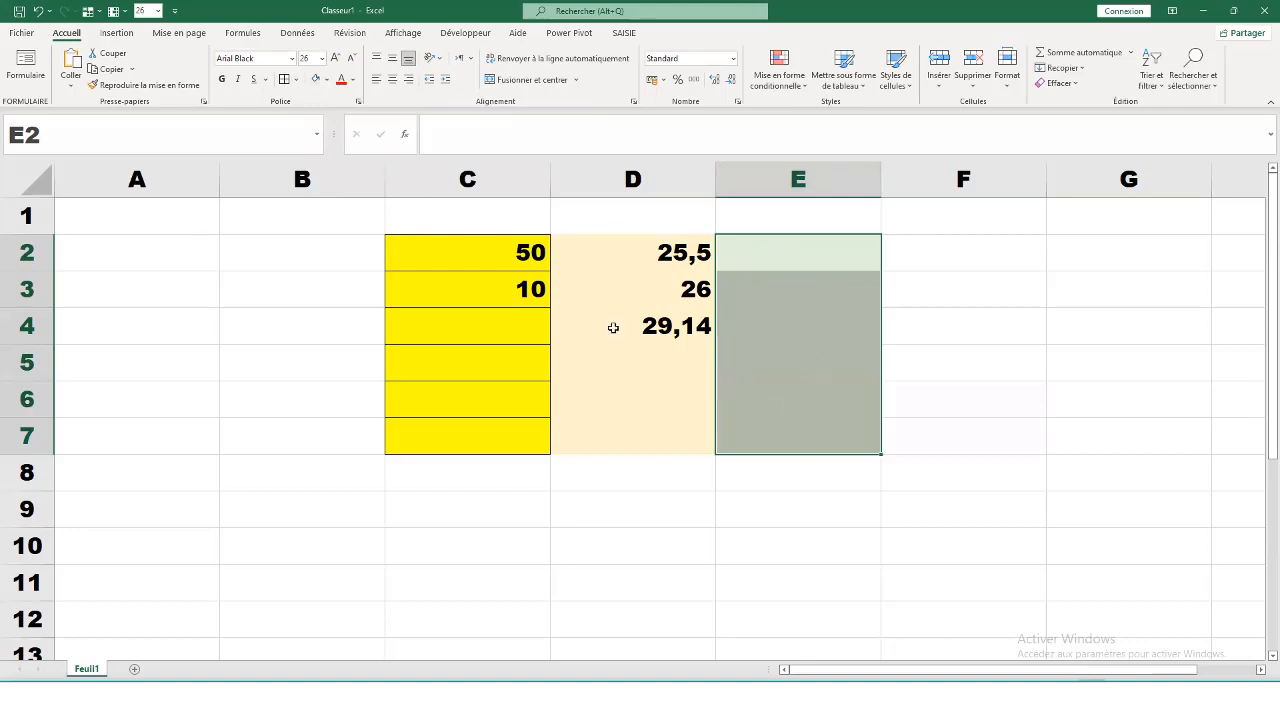
Step: Add a list validation rule to cells E2:E7 with the source OUI;NON and an in-cell dropdown
click(298, 33)
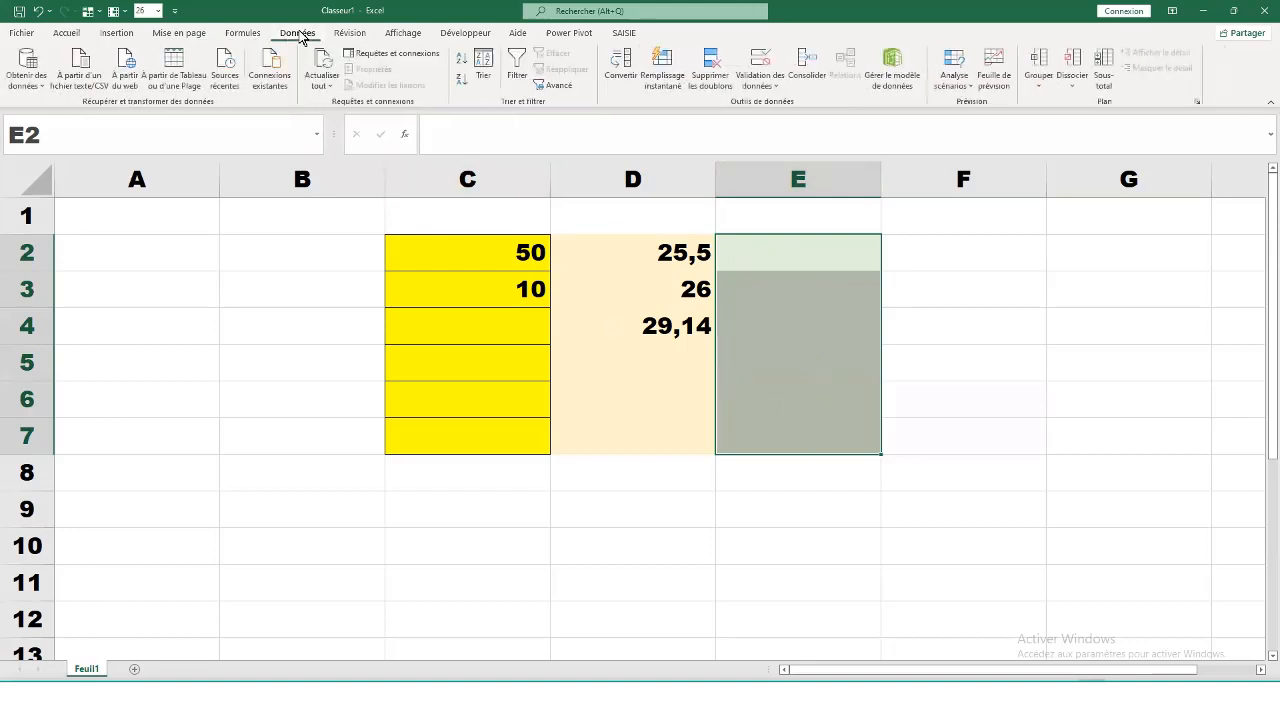
click(766, 86)
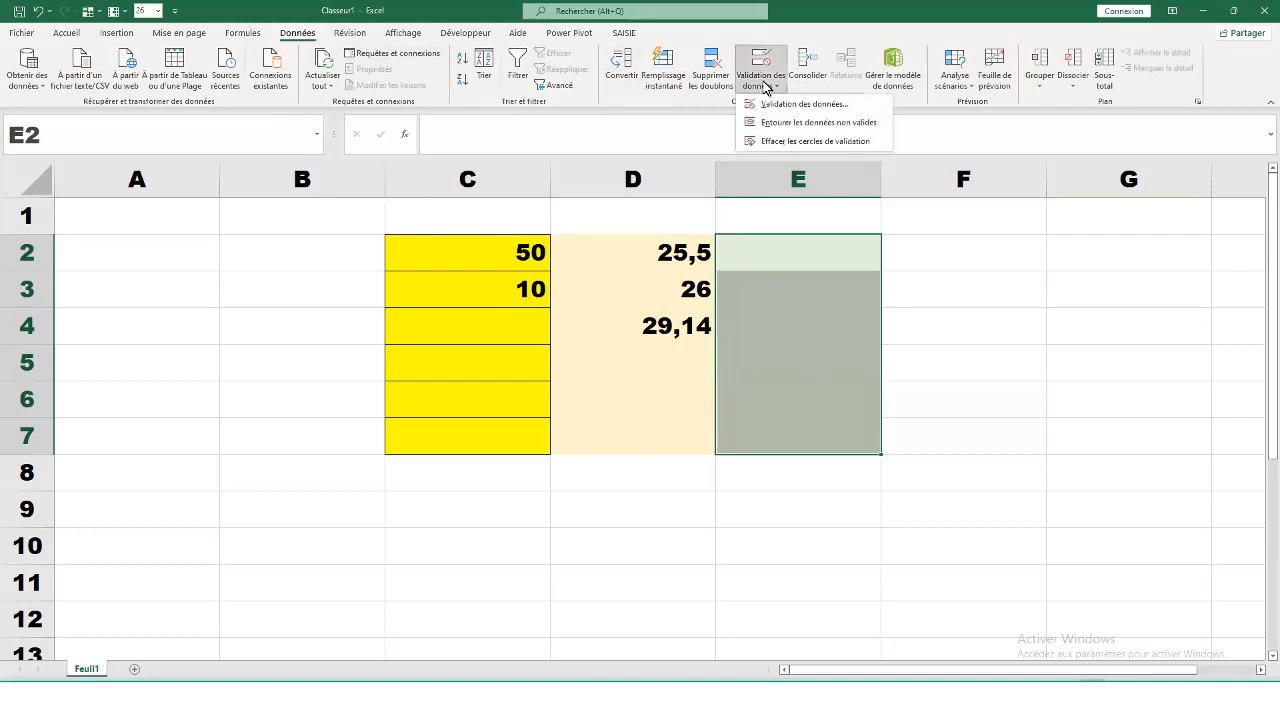
click(810, 104)
click(724, 279)
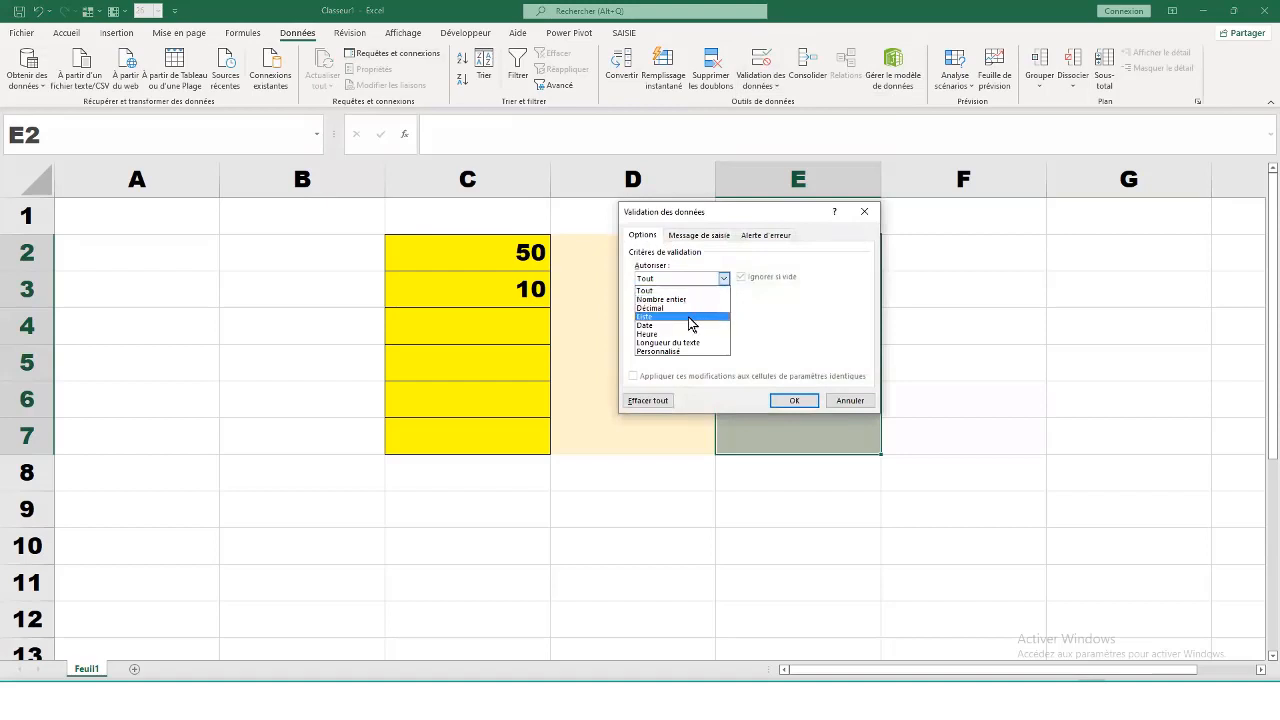
click(693, 317)
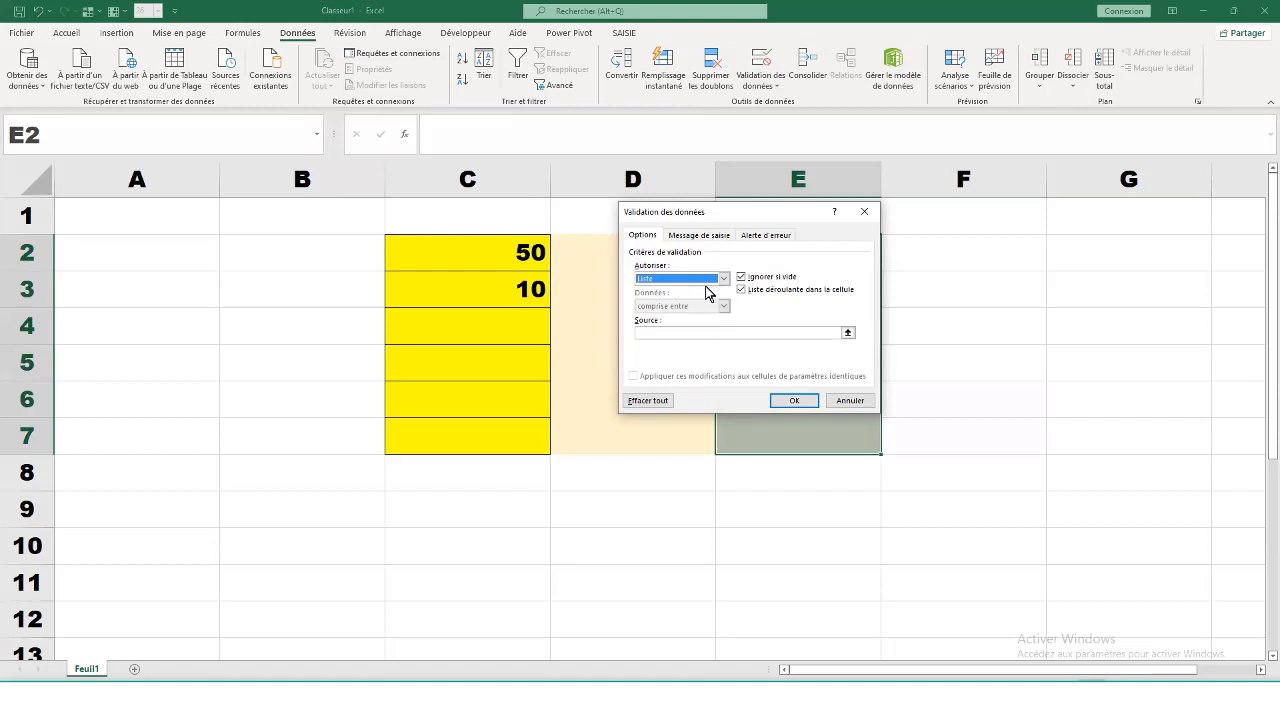
click(695, 332)
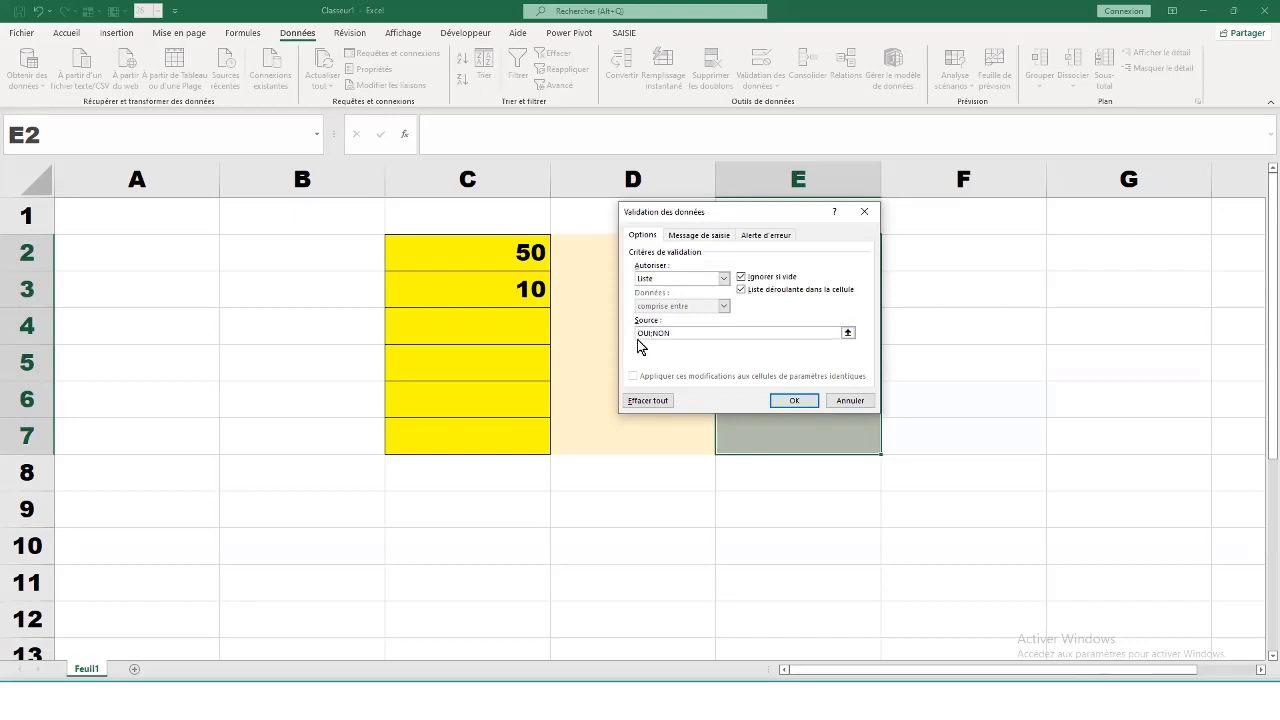
click(802, 404)
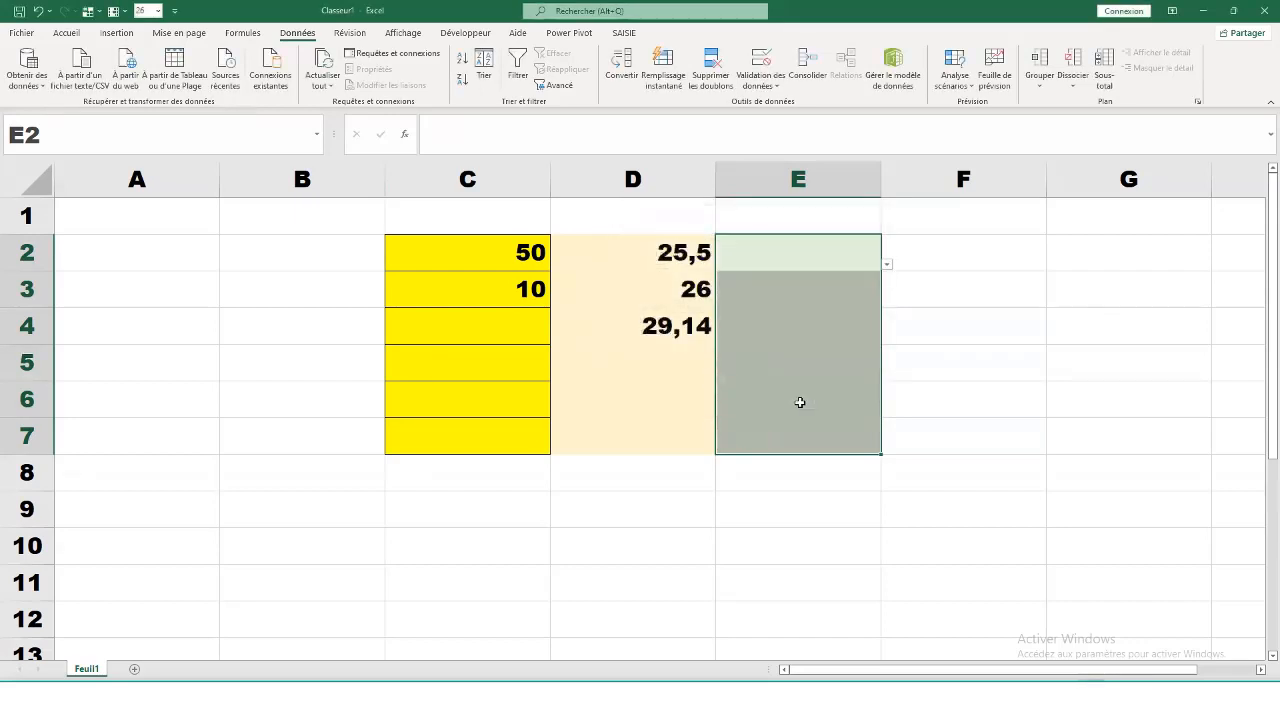
Step: Choose OUI for cell E2 and NON for cell E3 from their dropdown lists
click(888, 265)
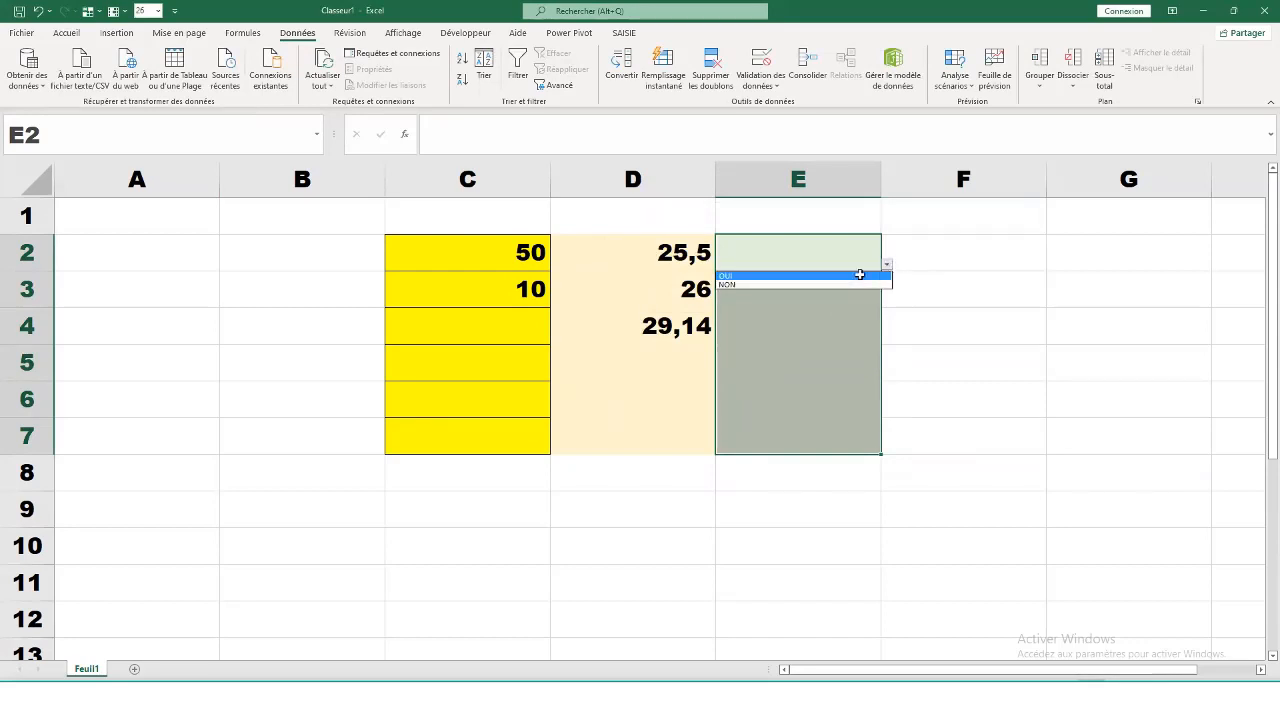
click(859, 274)
click(874, 292)
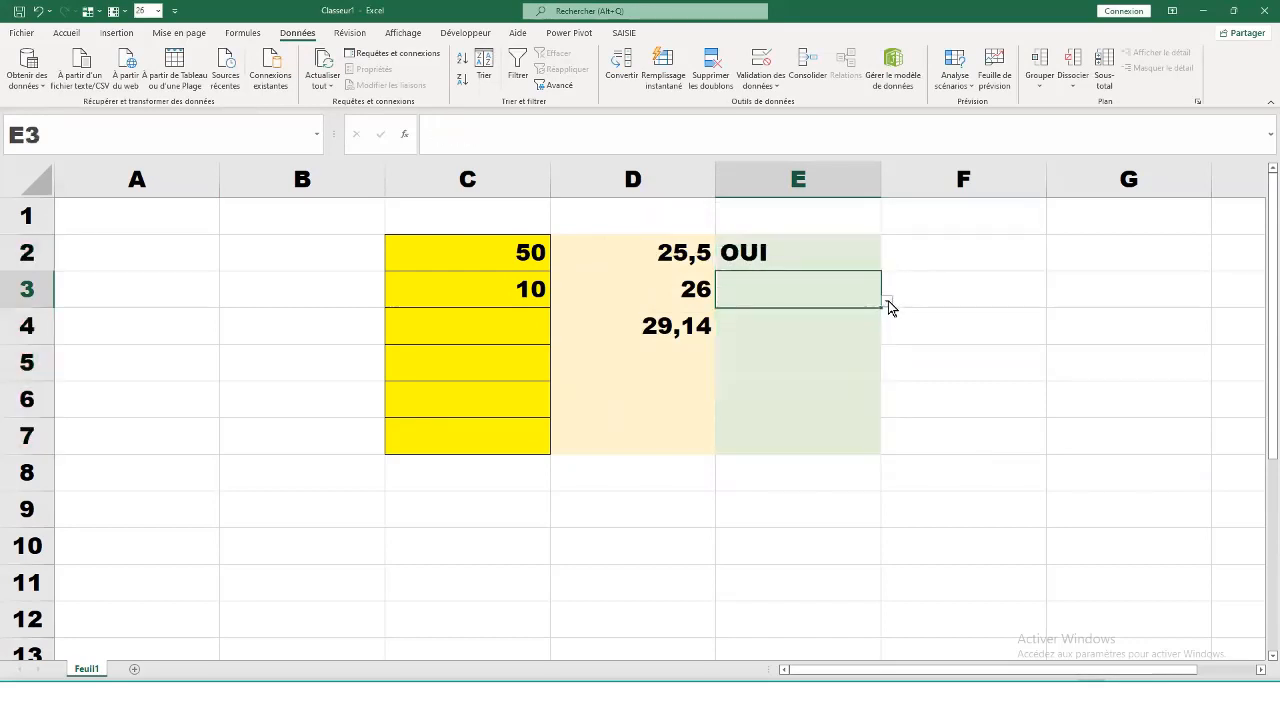
click(888, 304)
click(847, 321)
Step: Try to enter the text BONJOUR in cell E4 and cancel the entry
click(814, 334)
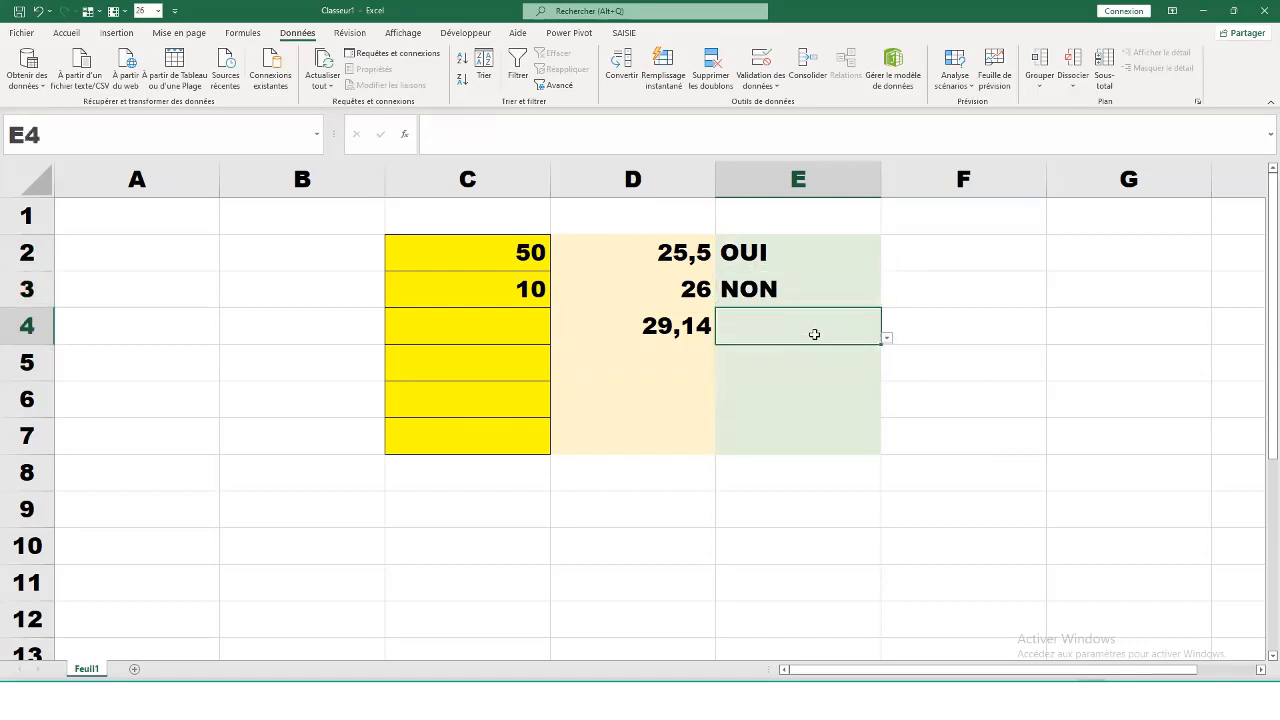
text(B)
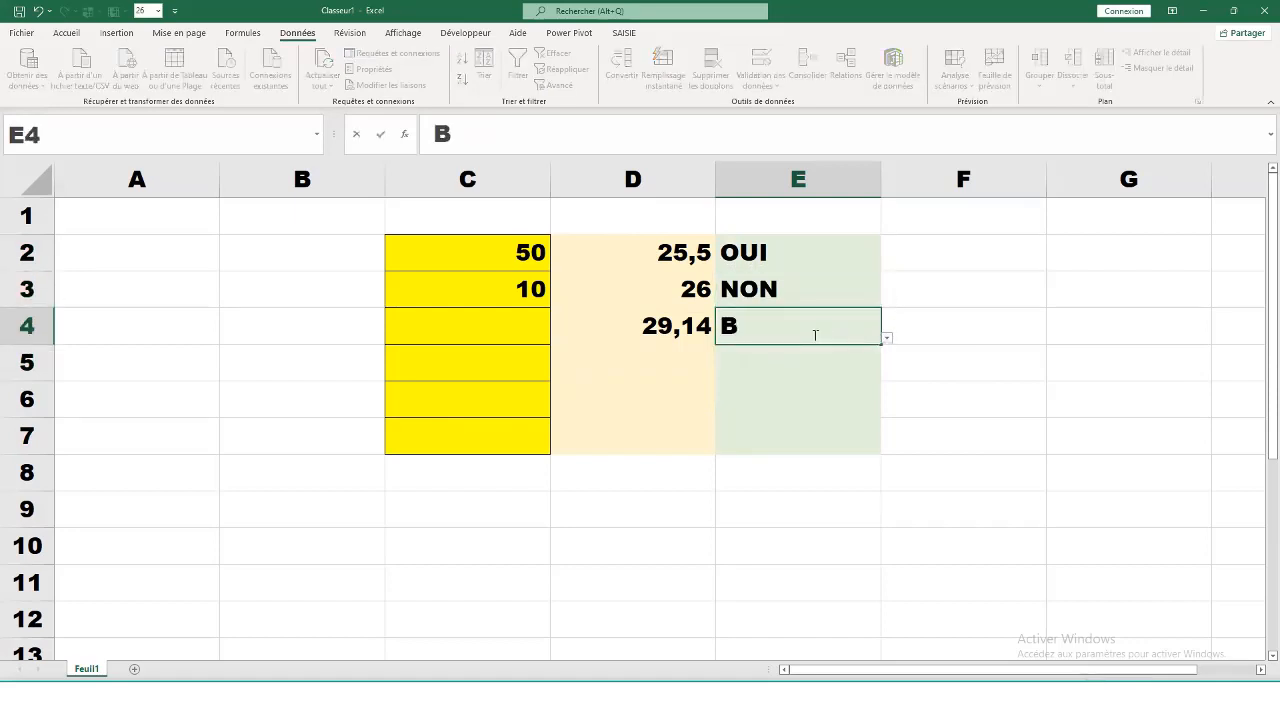
text(ONJOUR)
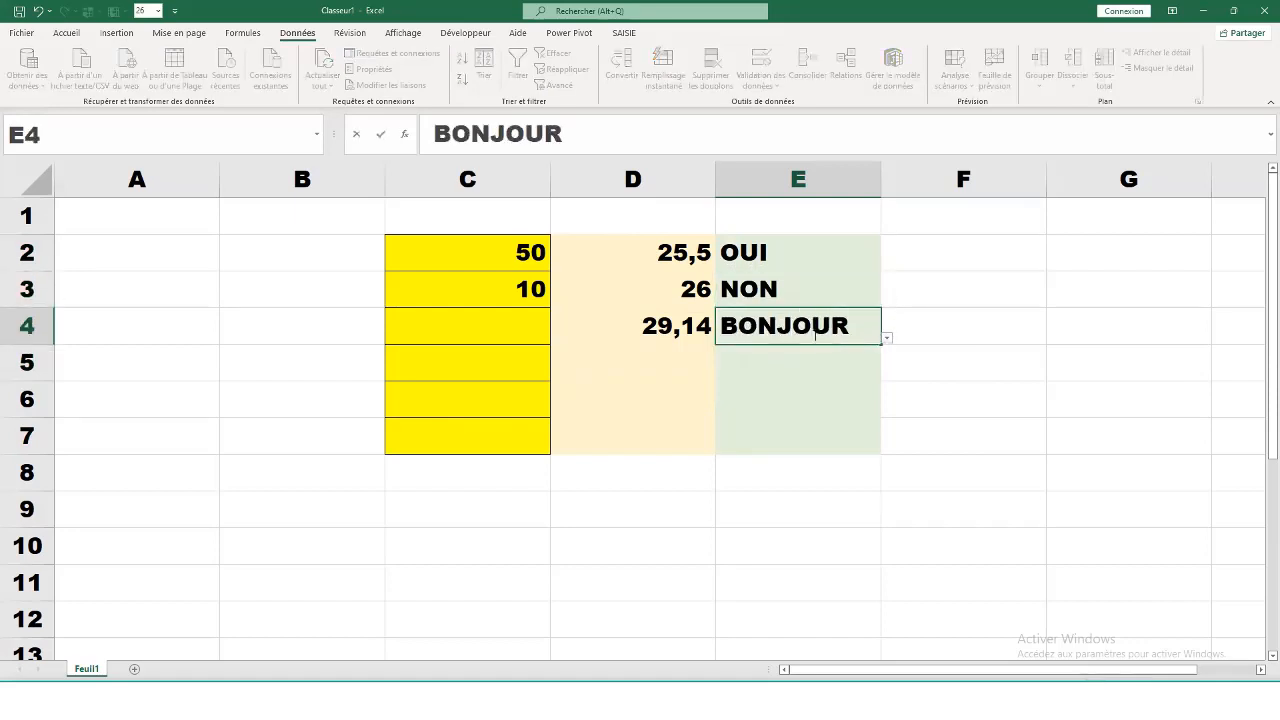
key(Return)
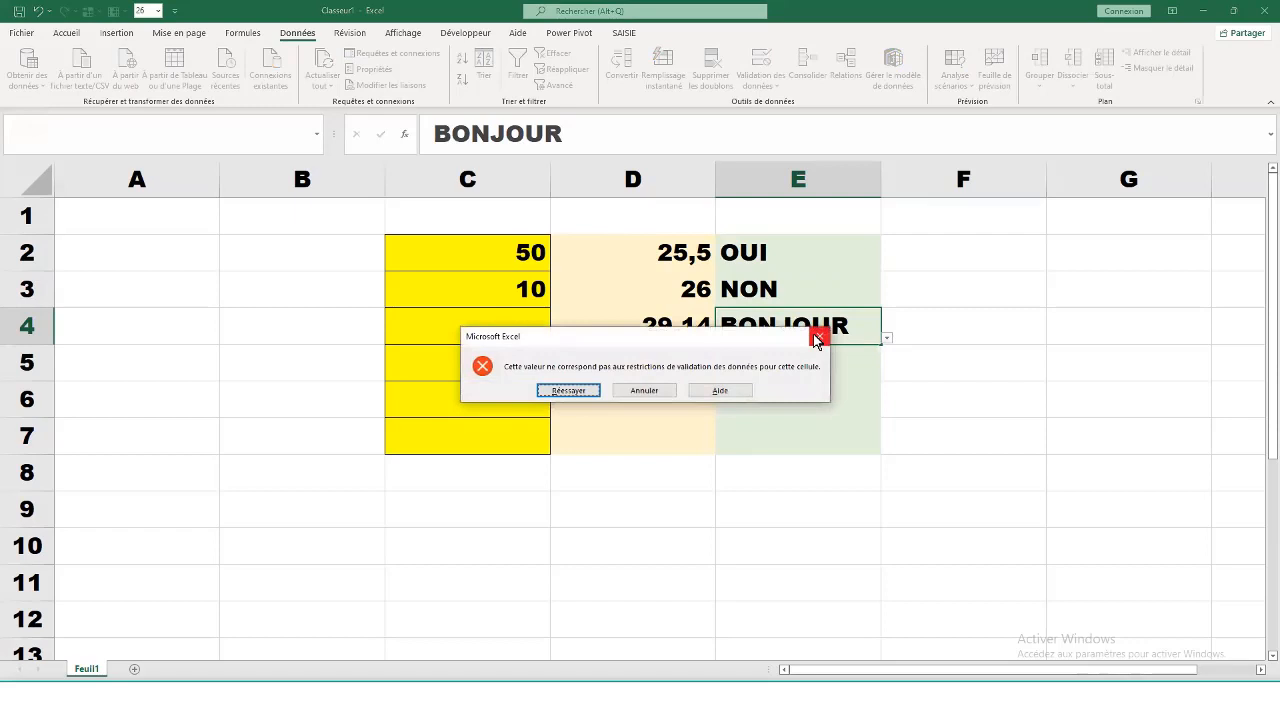
click(650, 391)
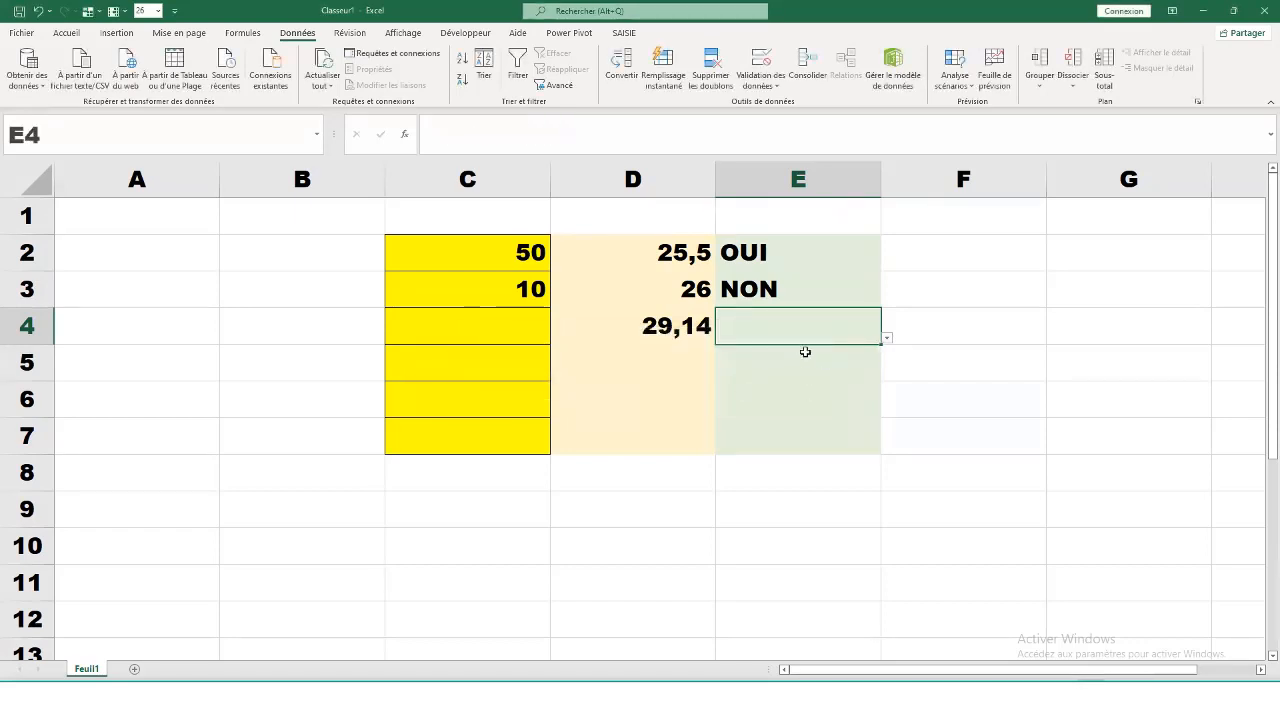
Step: Fill cells F2:F7 with the light grey theme colour
drag(811, 248, 829, 448)
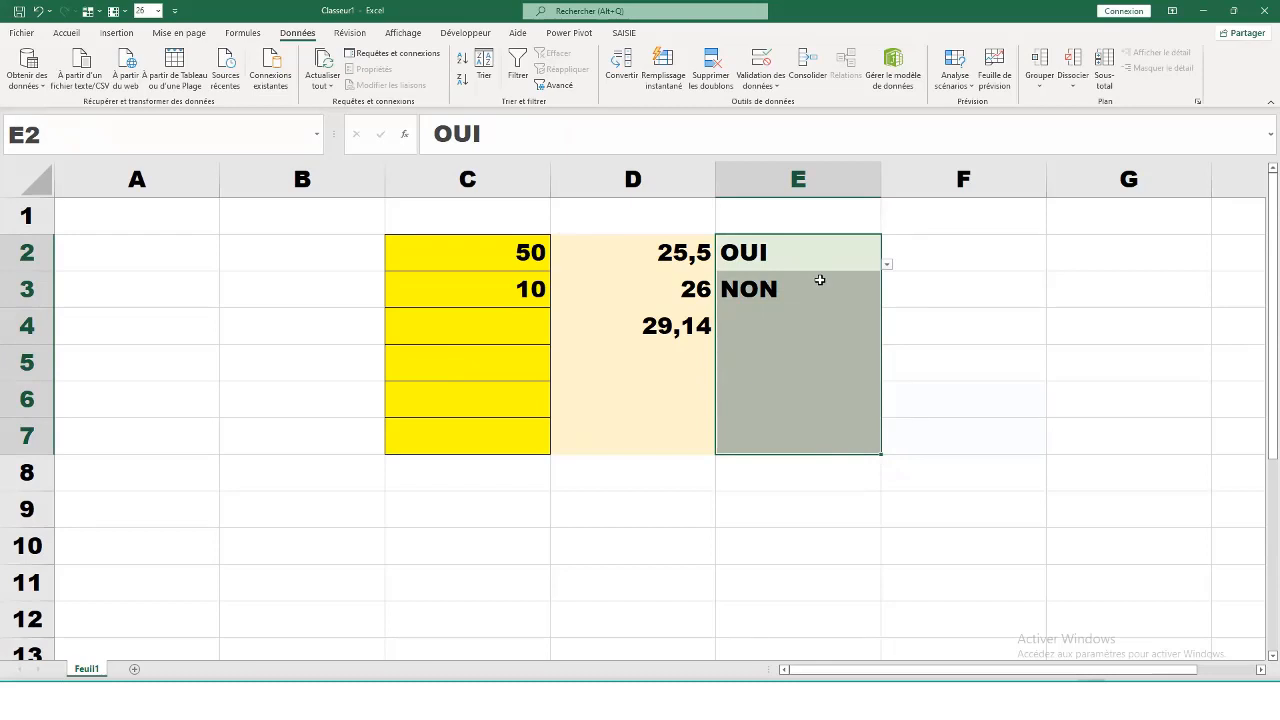
click(964, 246)
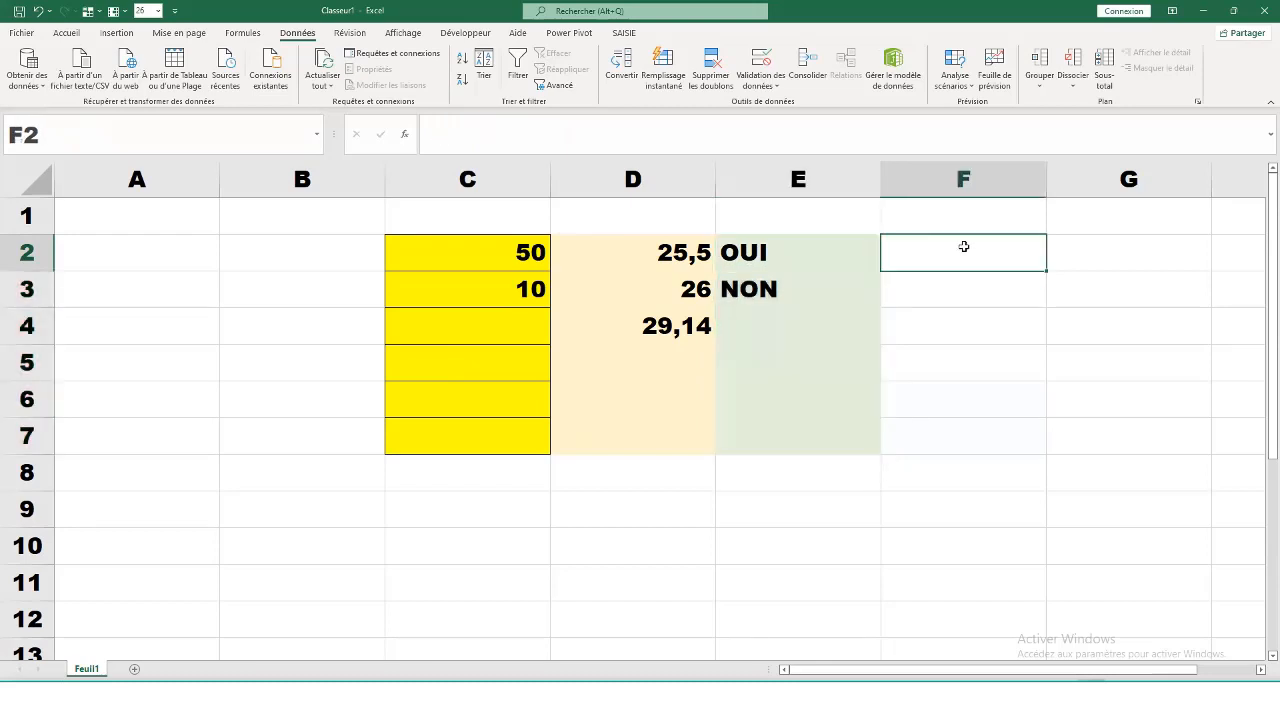
drag(964, 246, 961, 432)
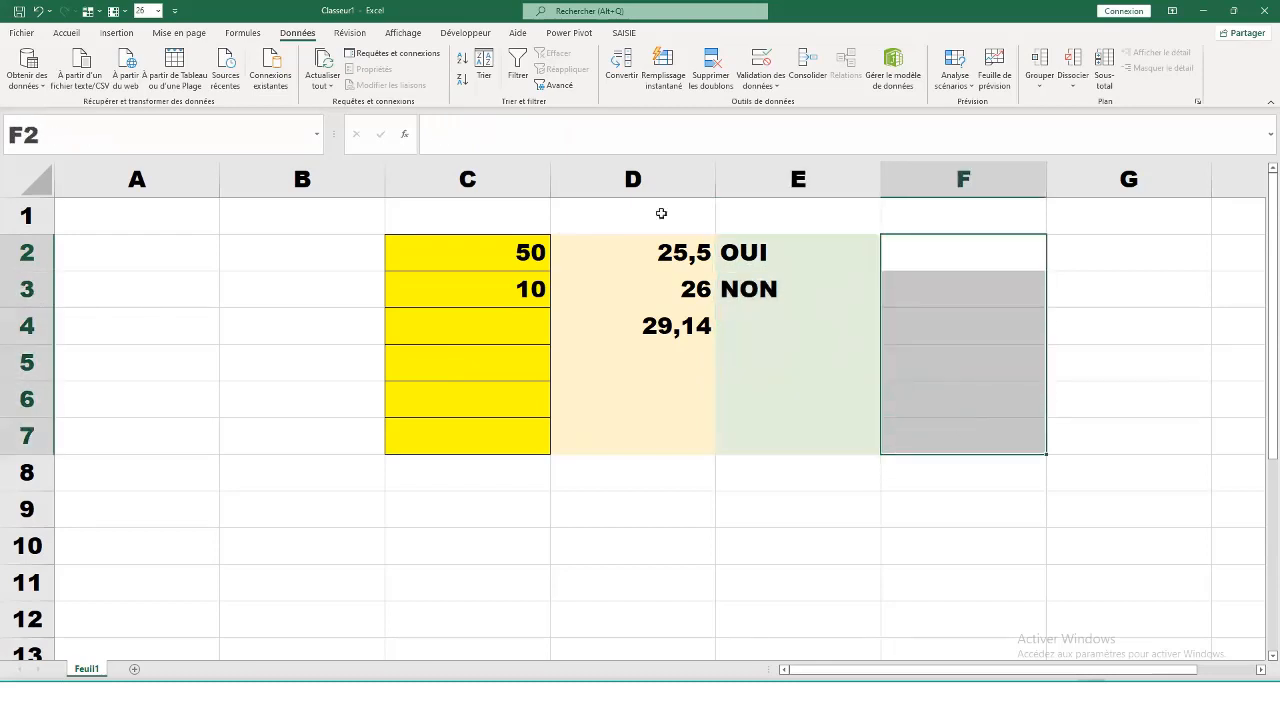
click(68, 35)
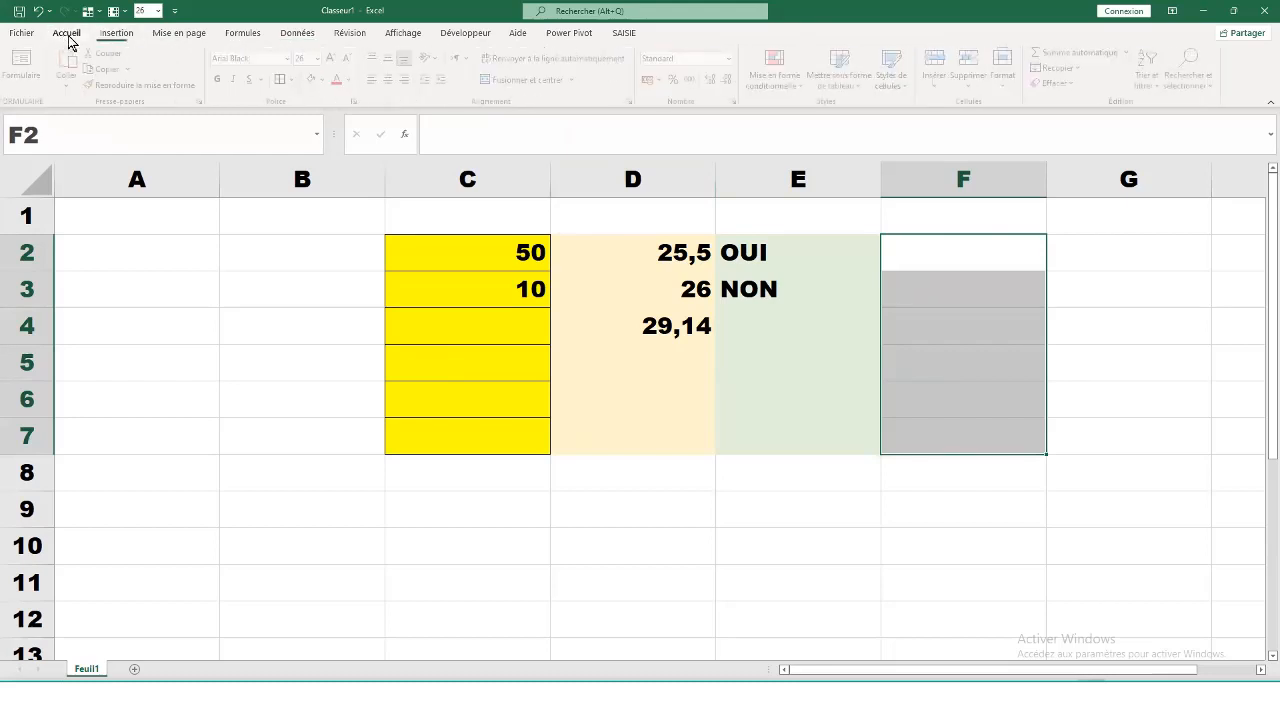
click(327, 80)
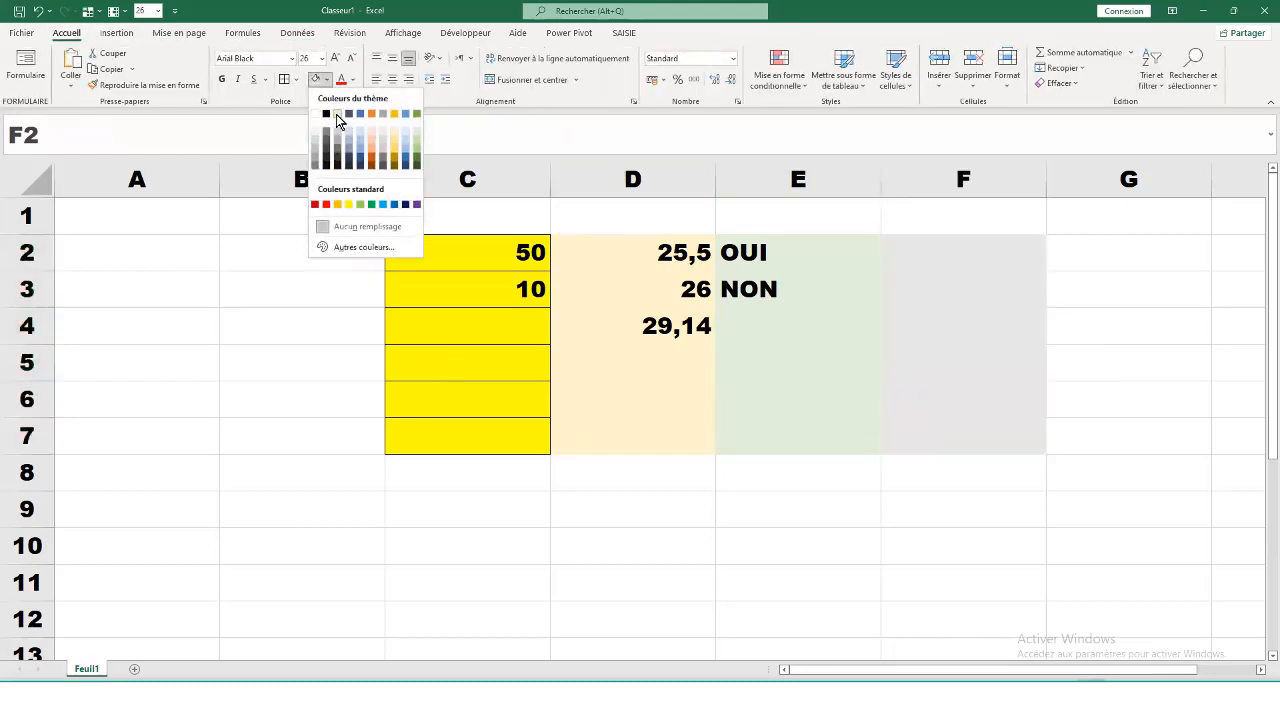
click(338, 120)
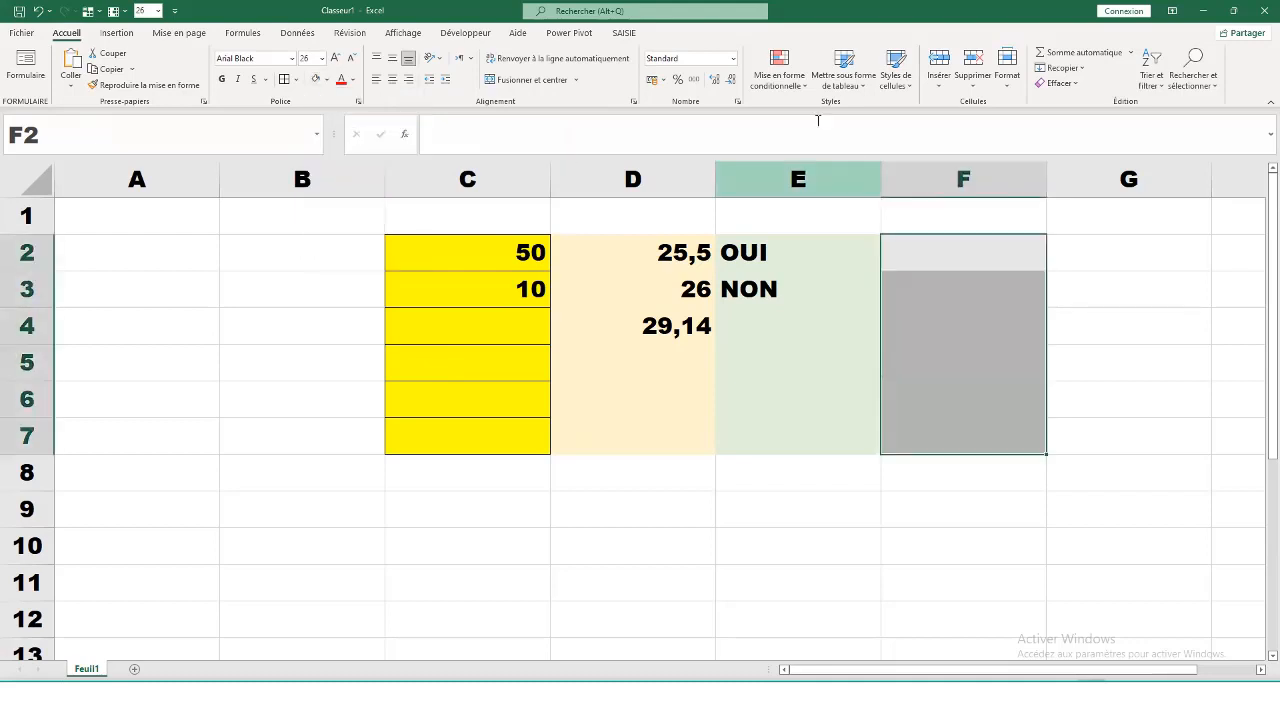
Step: Add a date validation rule to cells F2:F7 allowing dates between 01/06/2021 and 30/06/2021
click(295, 33)
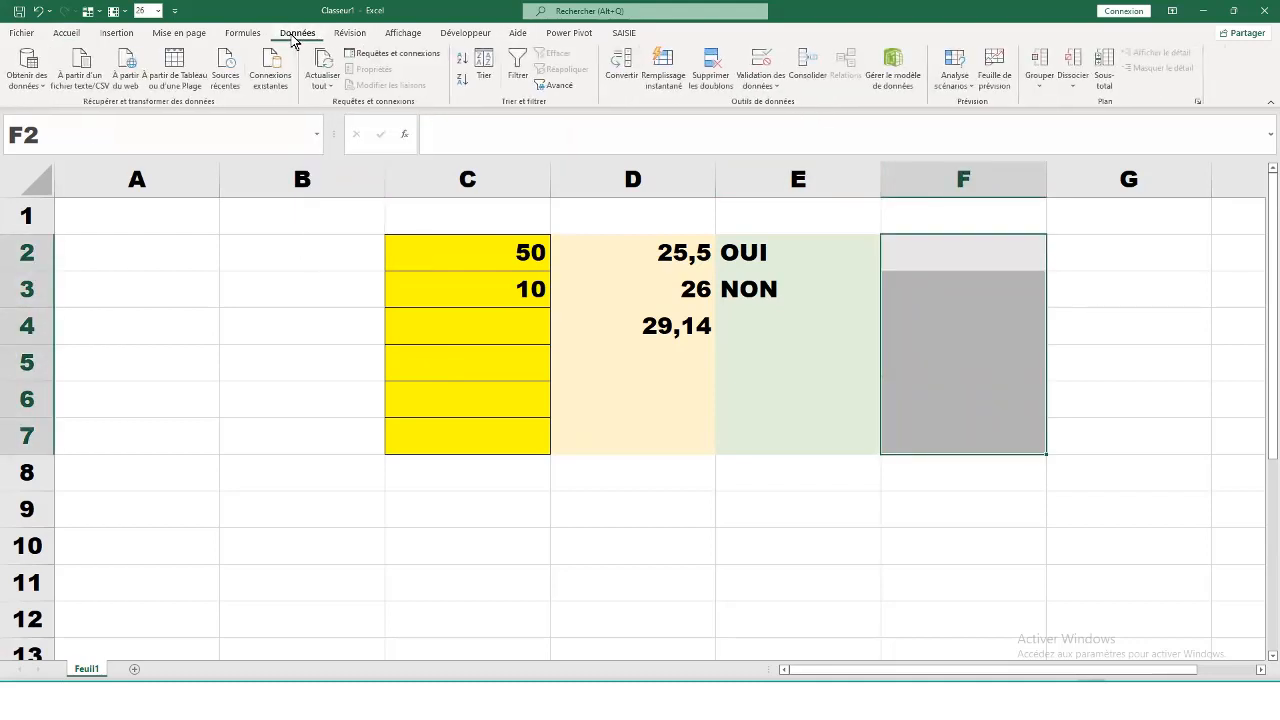
click(768, 86)
click(792, 123)
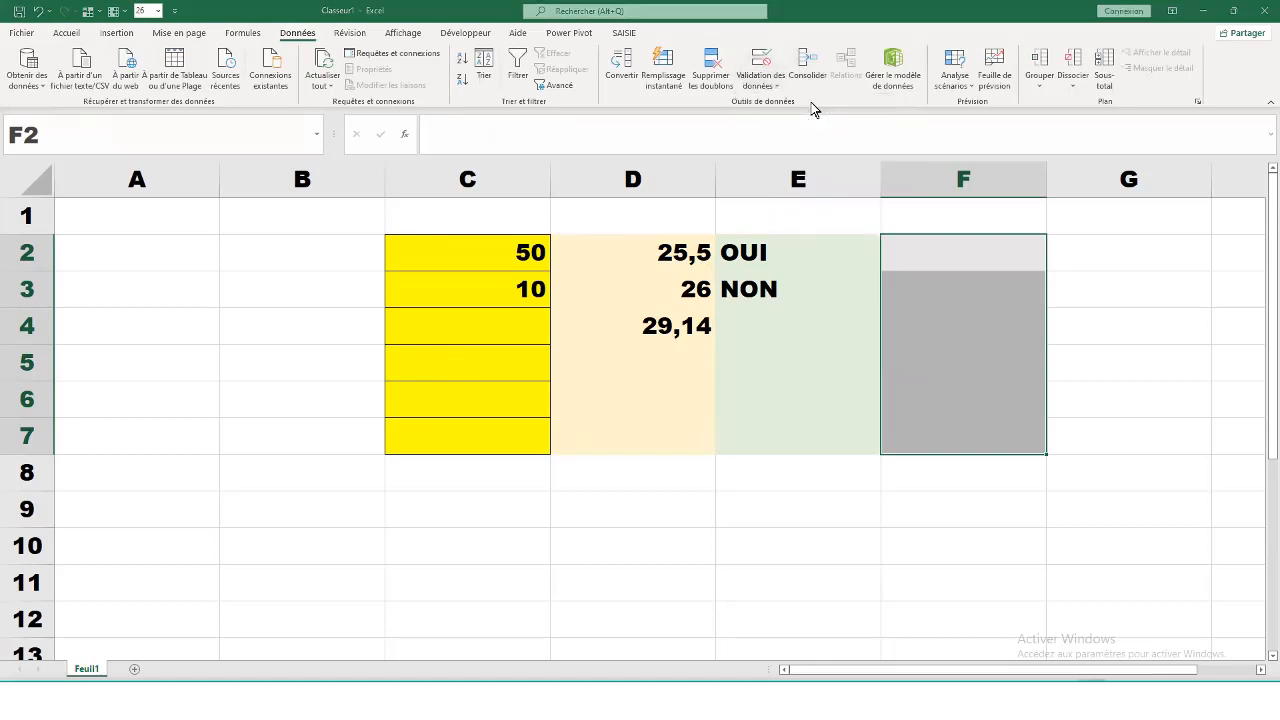
click(724, 279)
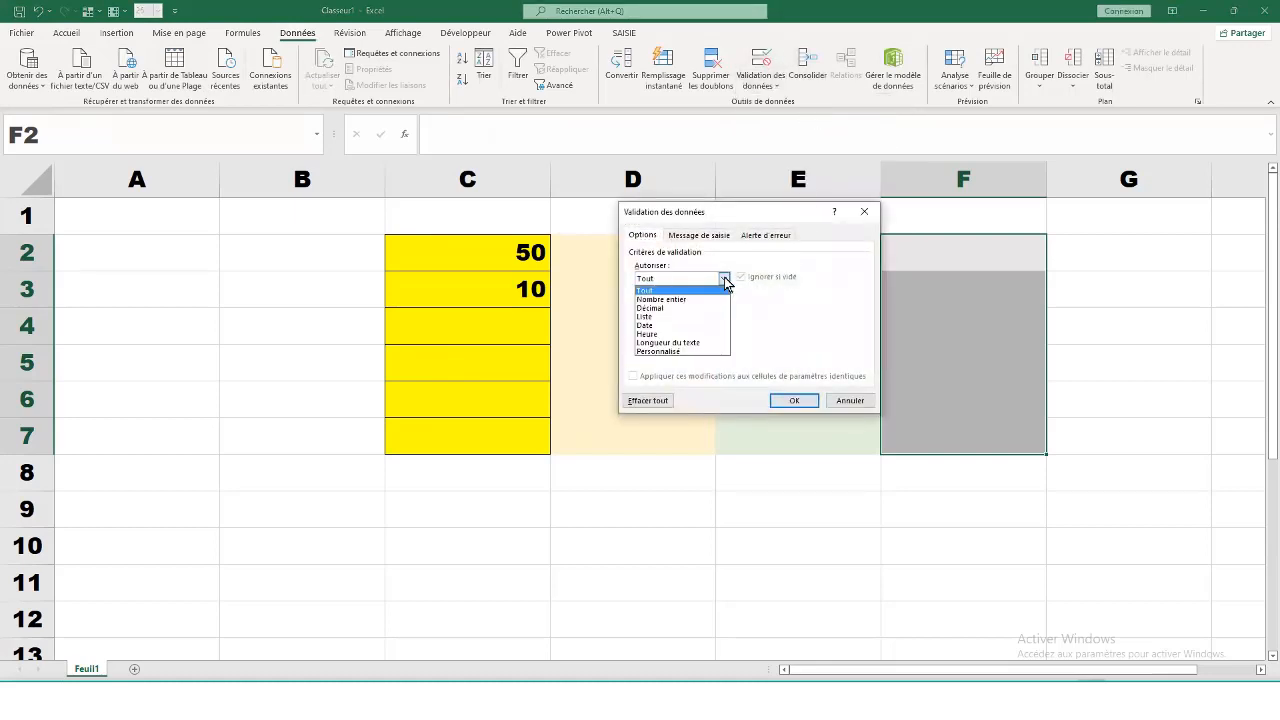
click(679, 326)
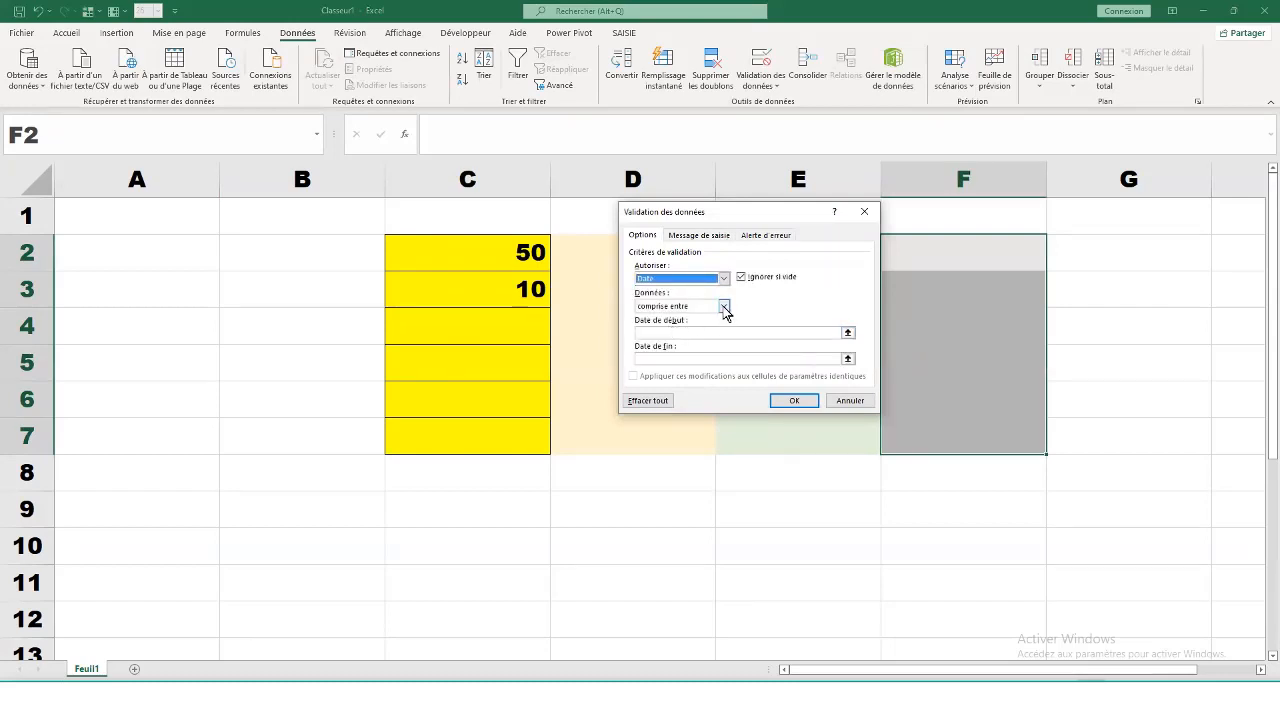
click(724, 306)
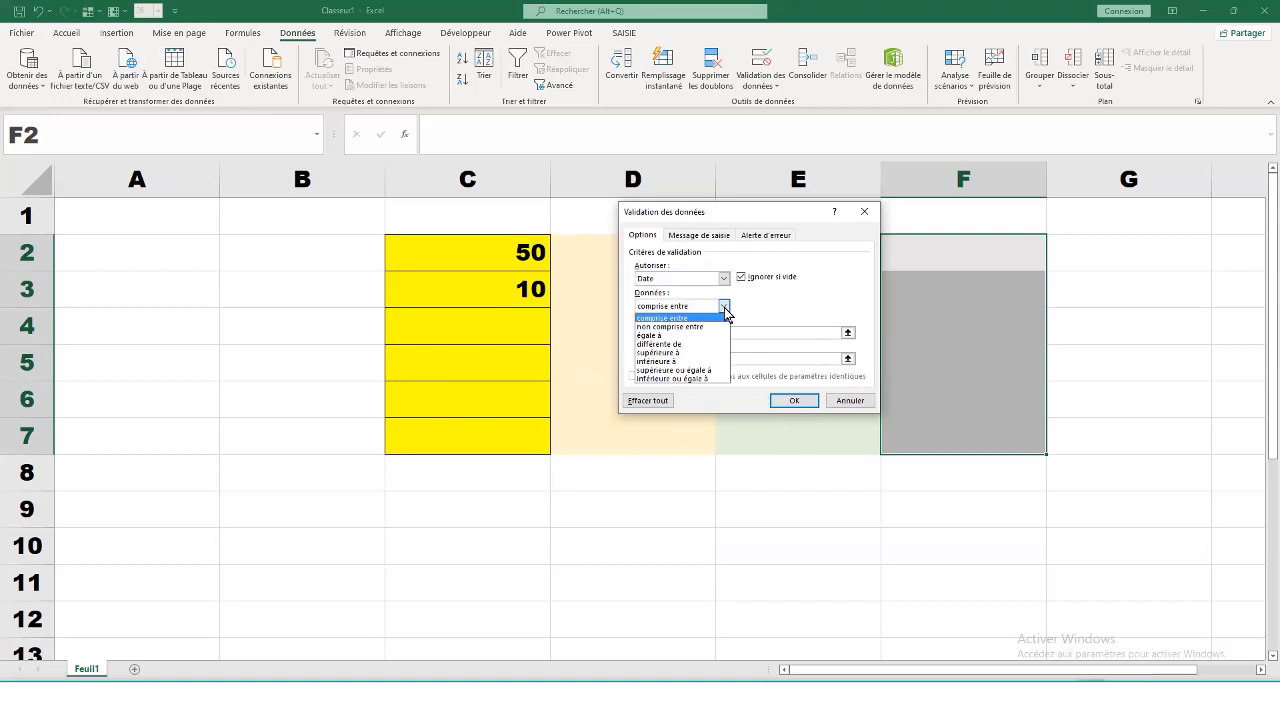
click(725, 311)
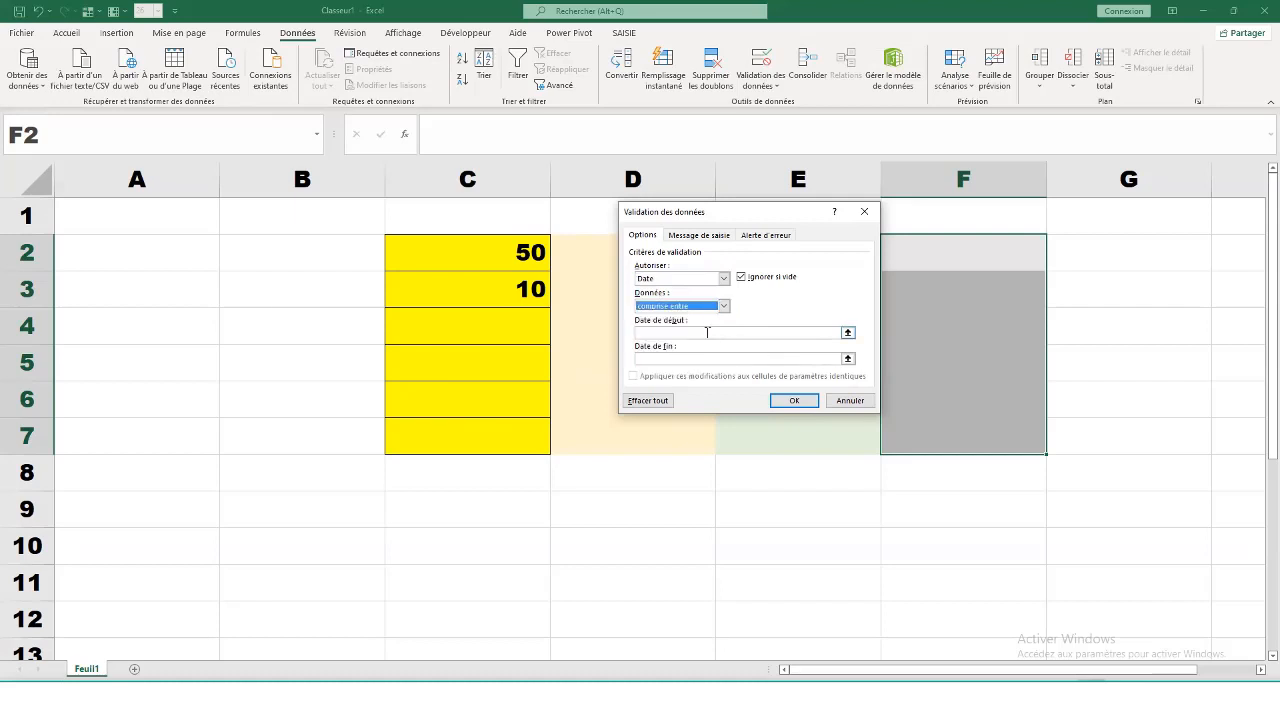
click(707, 332)
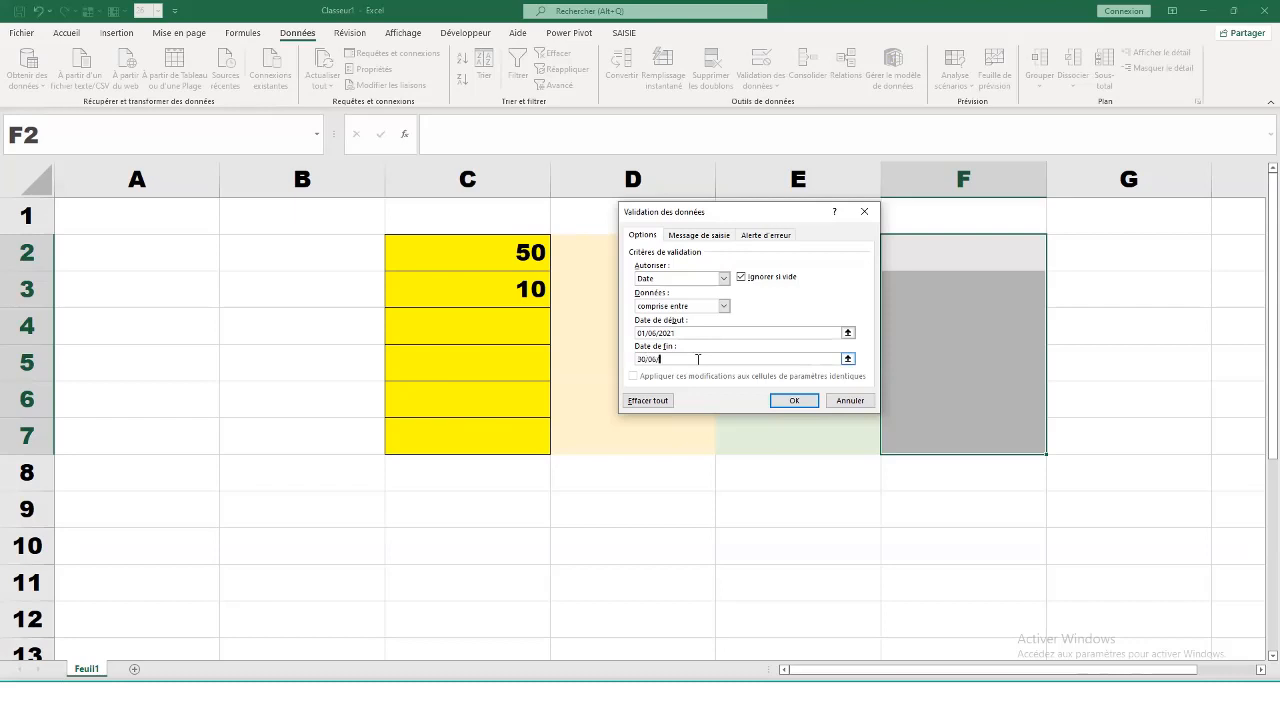
click(803, 400)
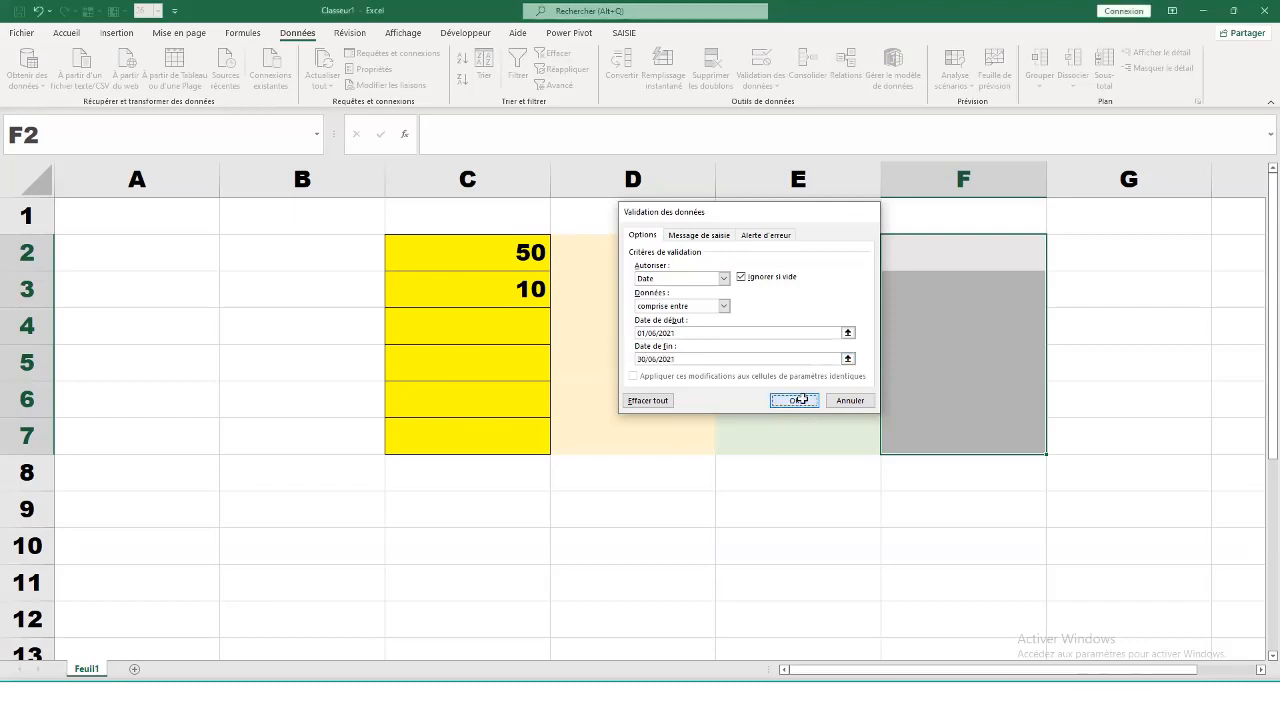
Step: Enter the date 15/06/2021 in cell F2
click(970, 265)
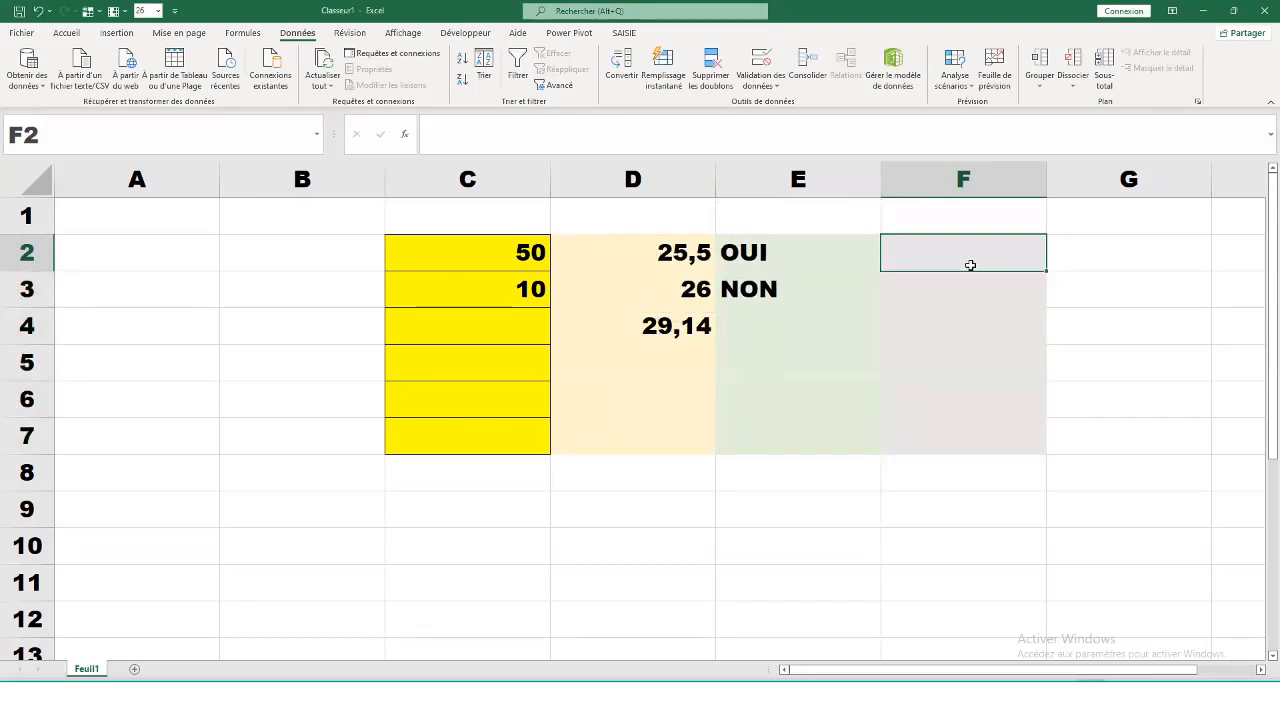
text(15/0)
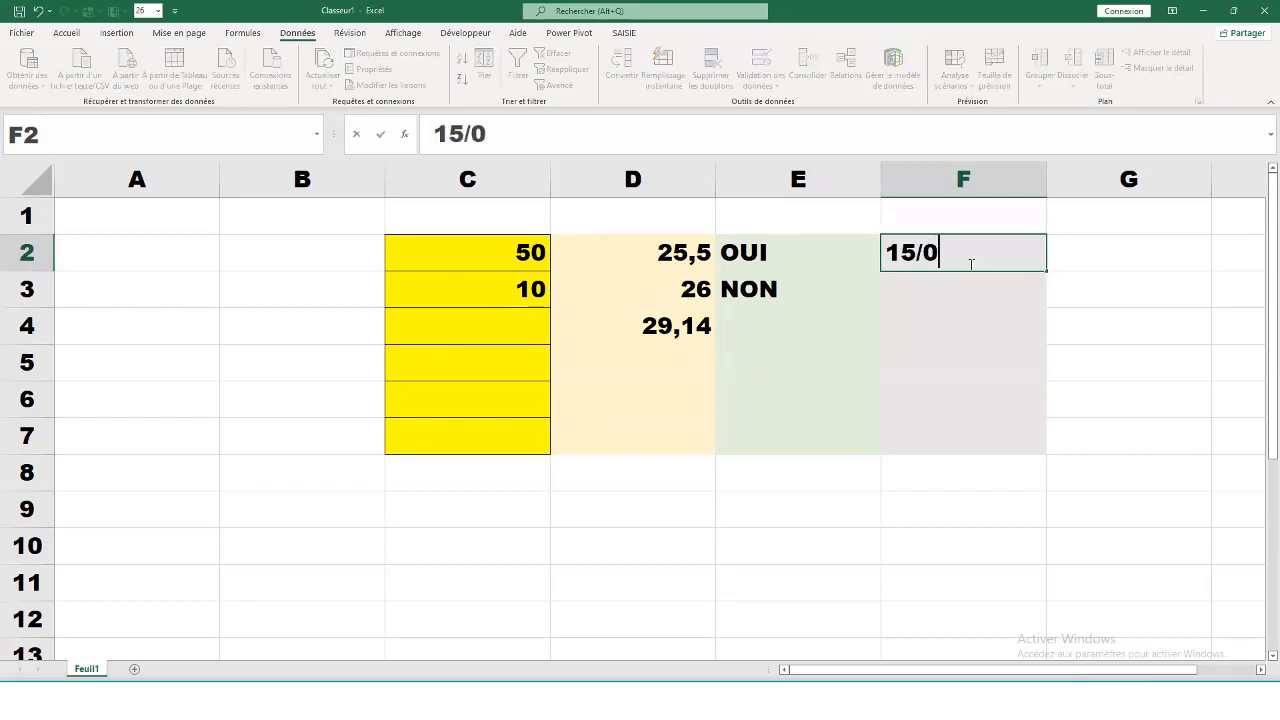
text(6/2021)
key(Return)
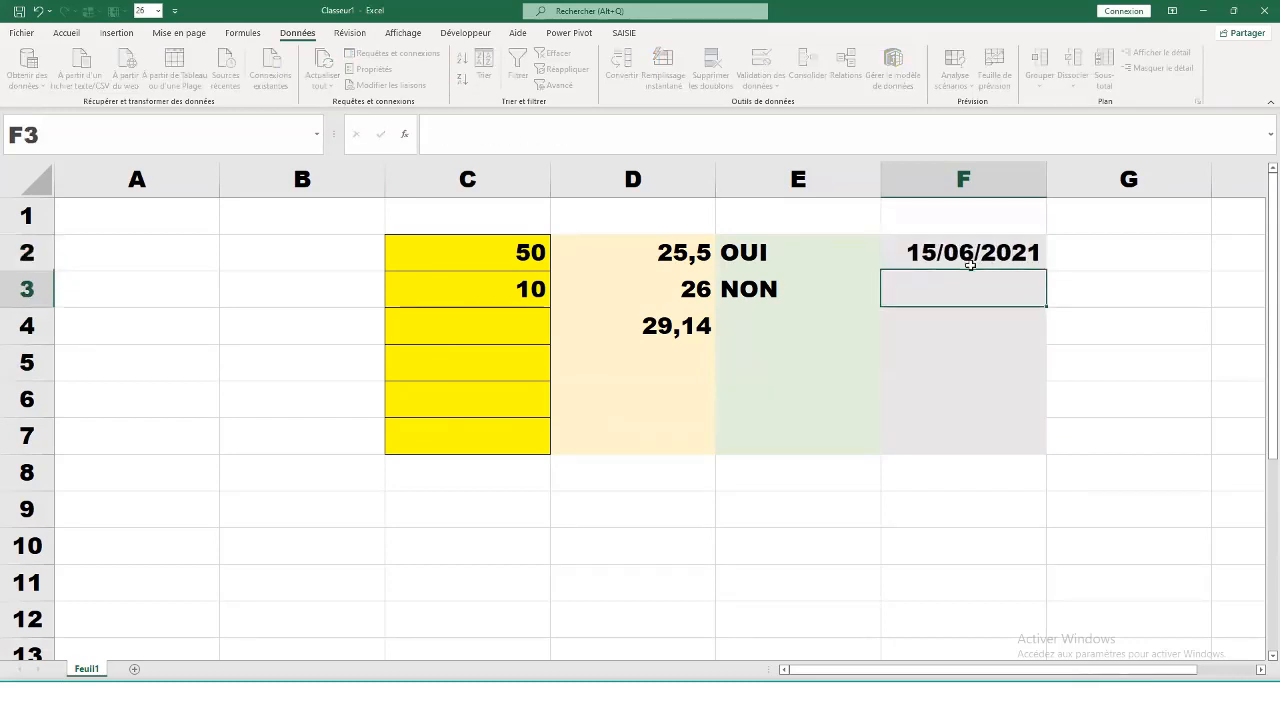
Step: Try to enter the date 15/06/2022 in cell F3 and cancel the entry
text(15/)
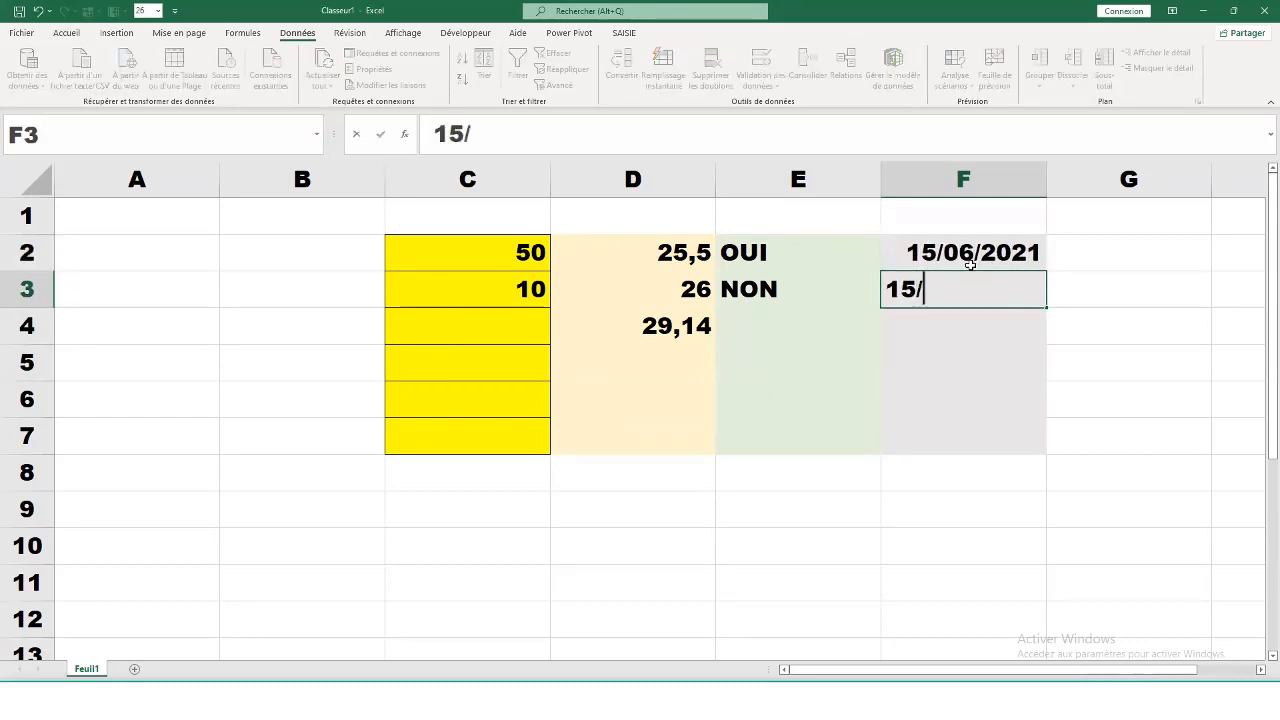
text(06/2022)
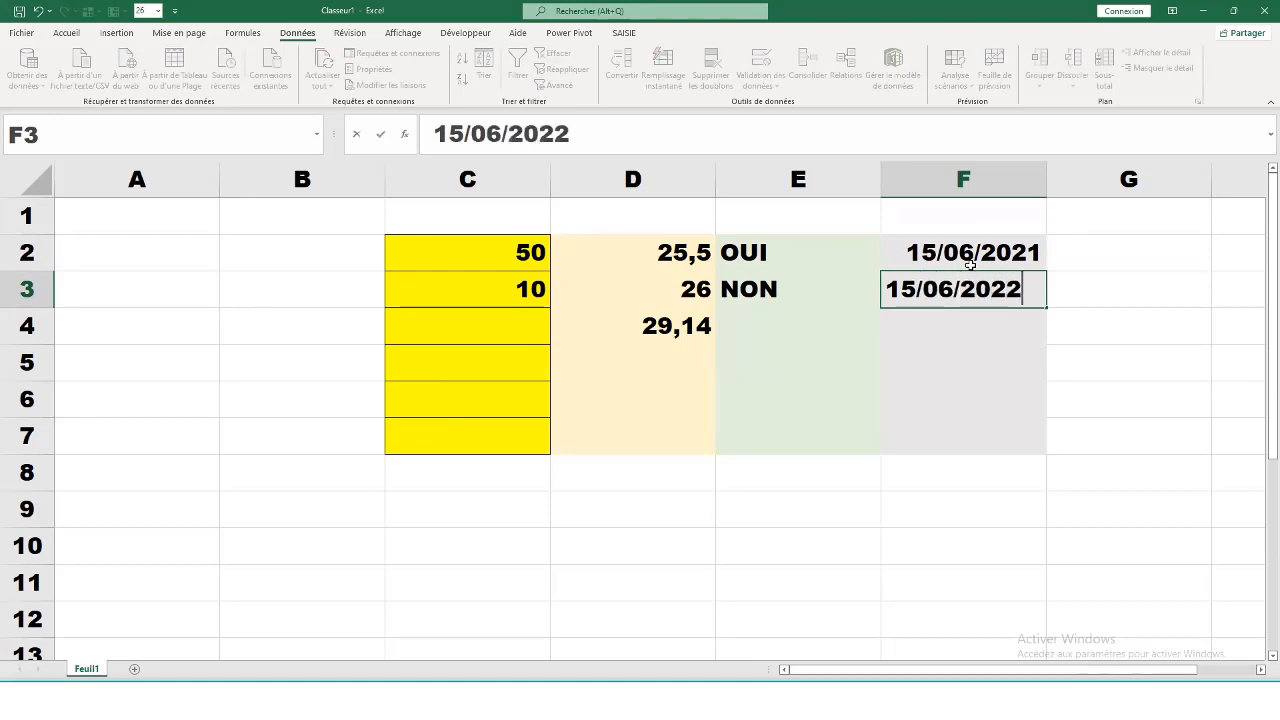
key(Return)
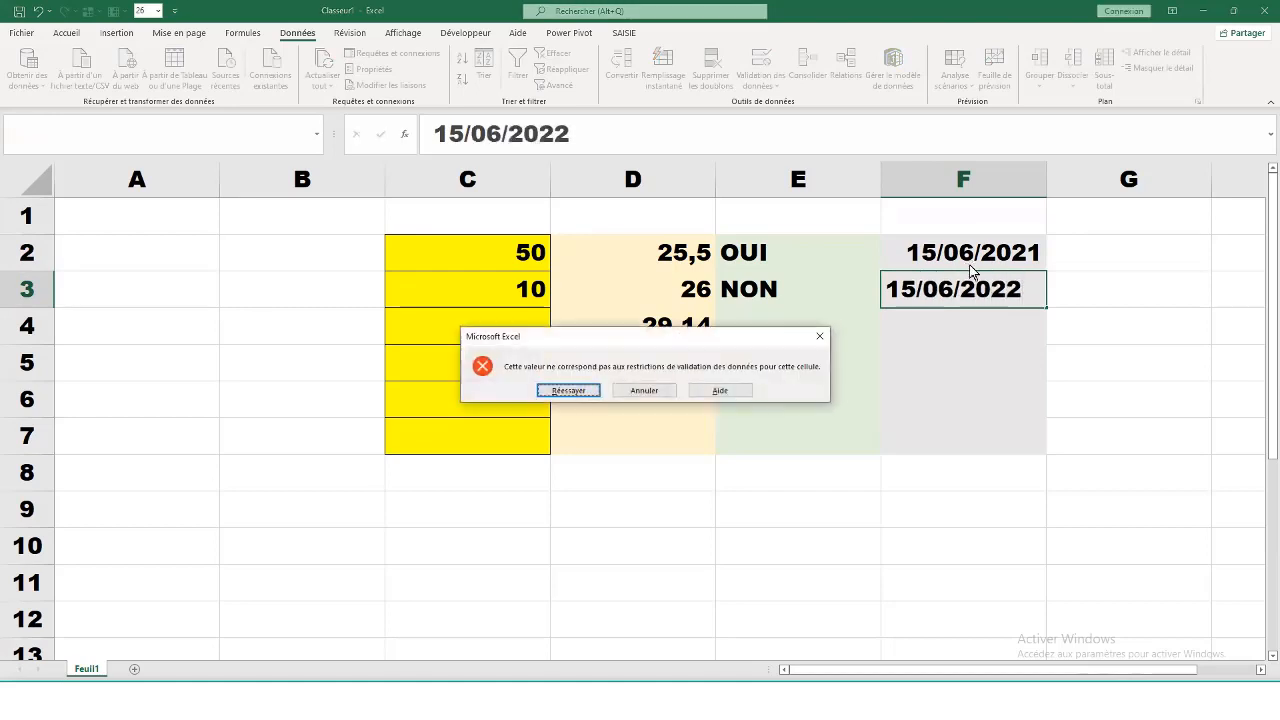
click(650, 391)
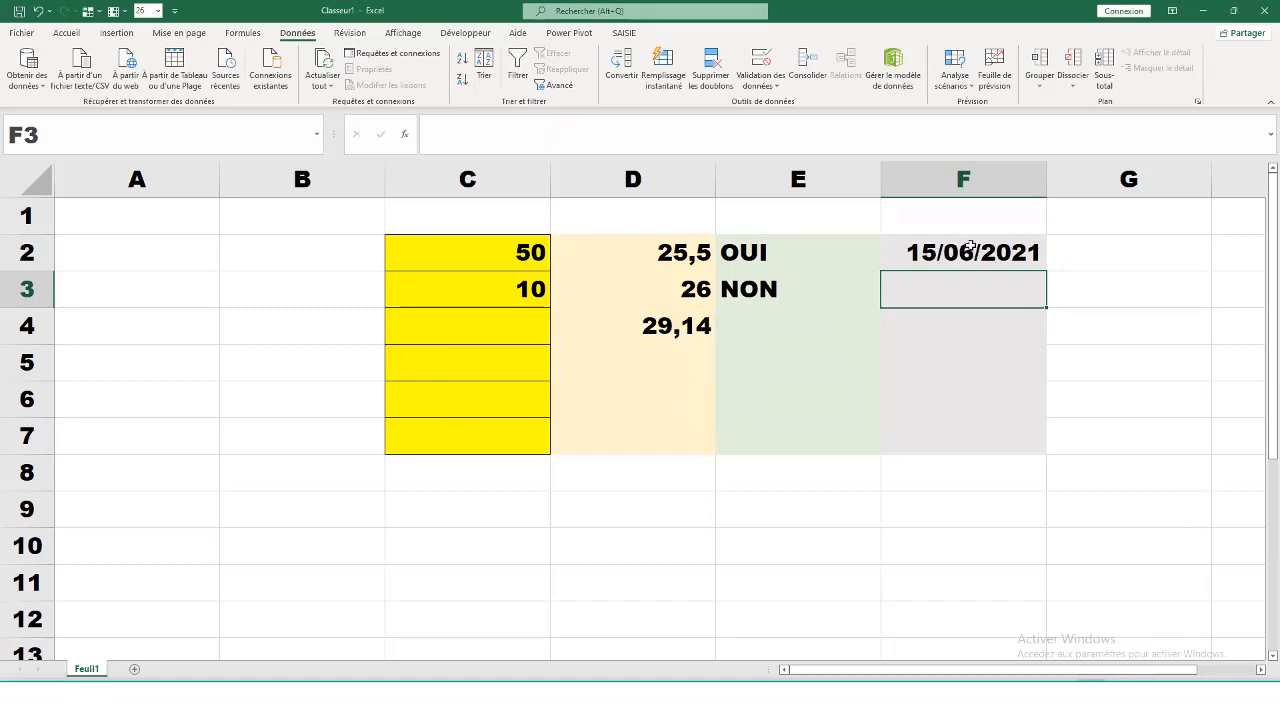
Step: Try to enter the text BONJOUR in cell F3 and cancel the entry
text(BONJOUR)
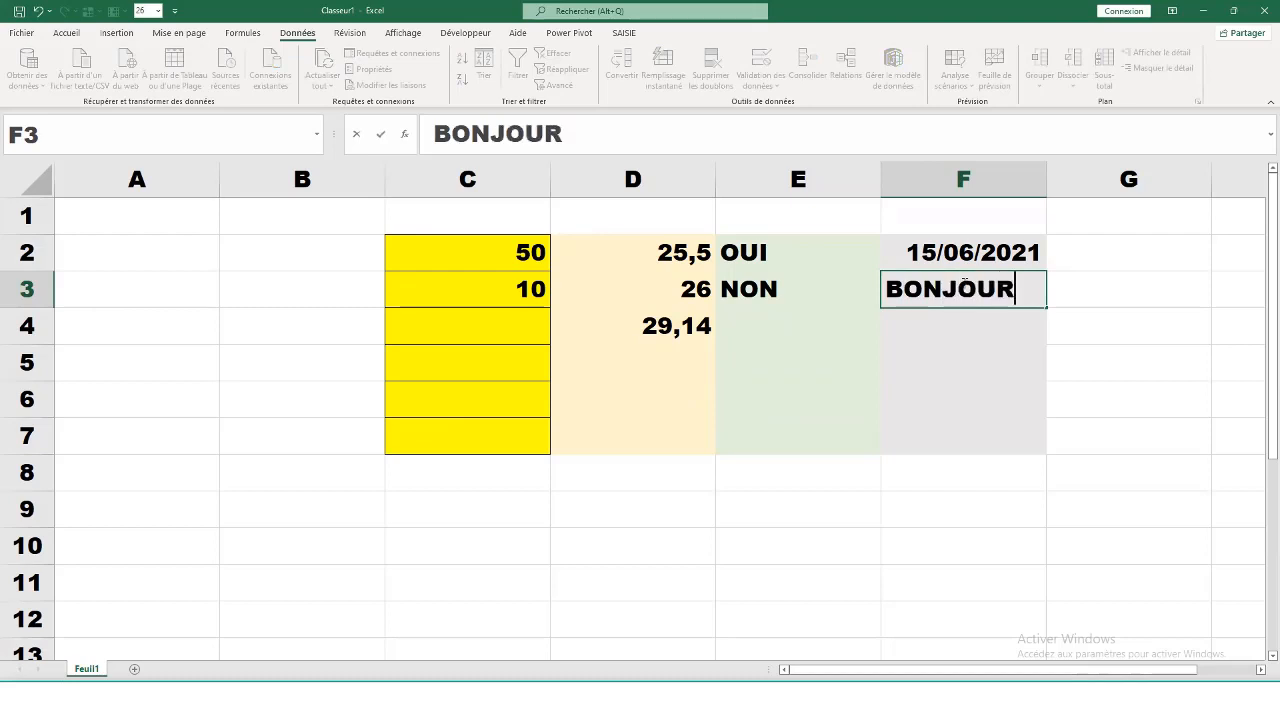
key(Return)
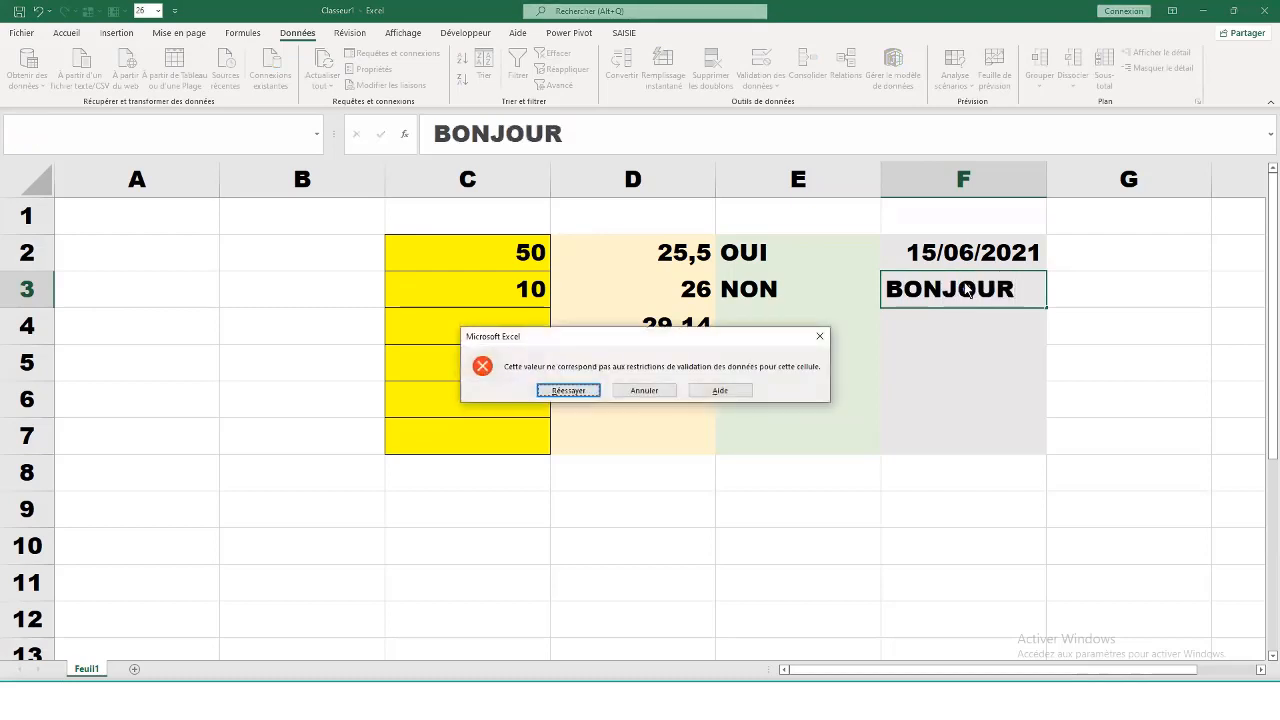
click(652, 391)
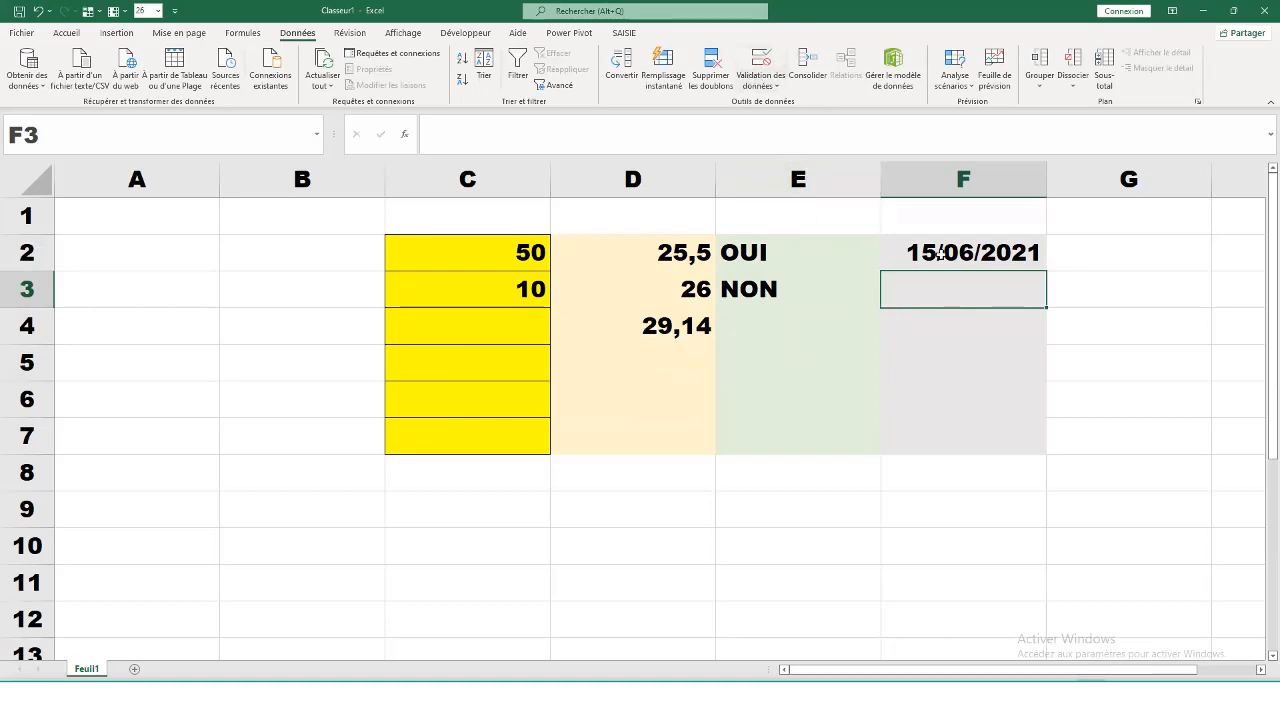
Step: Fill cells G2:G7 with a light orange theme colour
drag(1125, 257, 1131, 440)
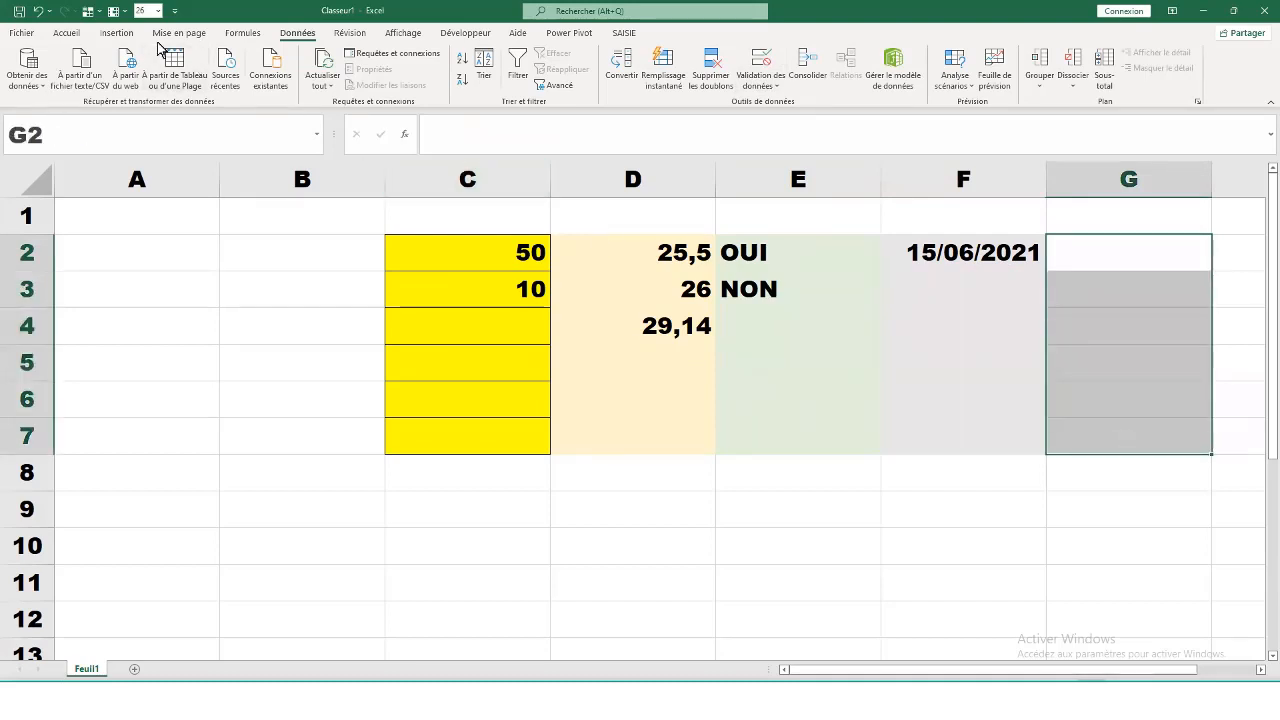
click(67, 34)
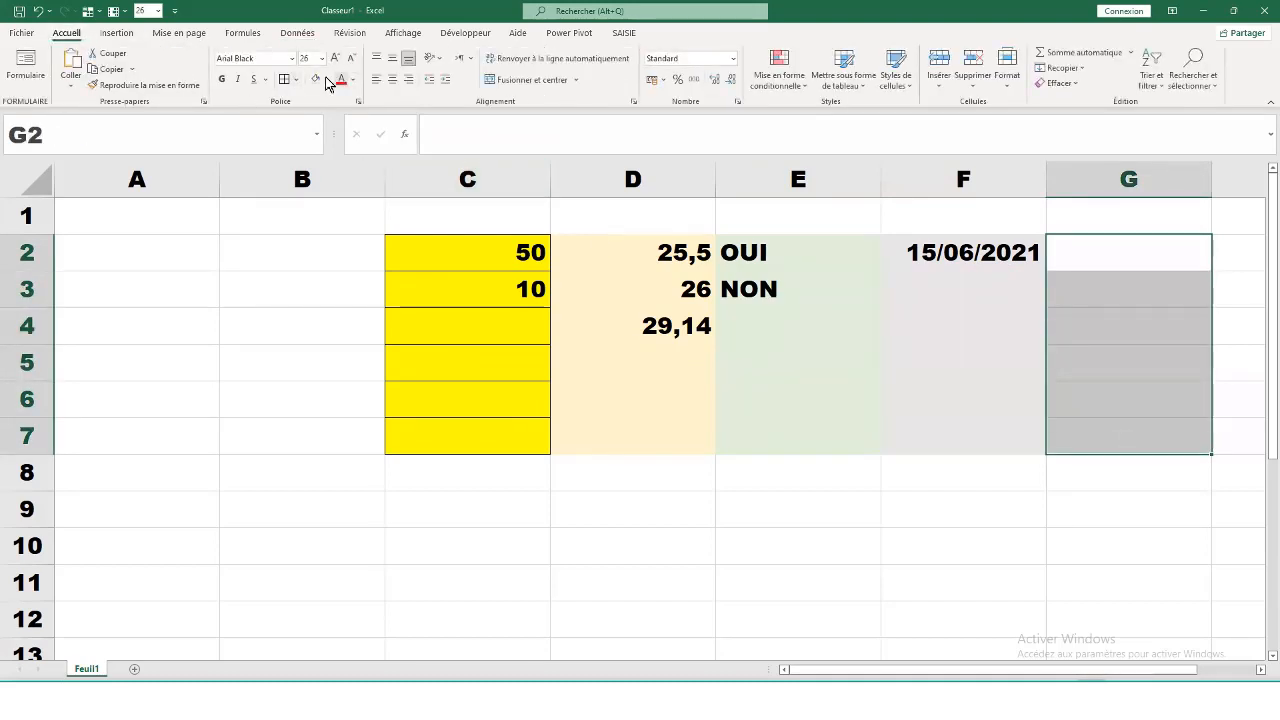
click(326, 80)
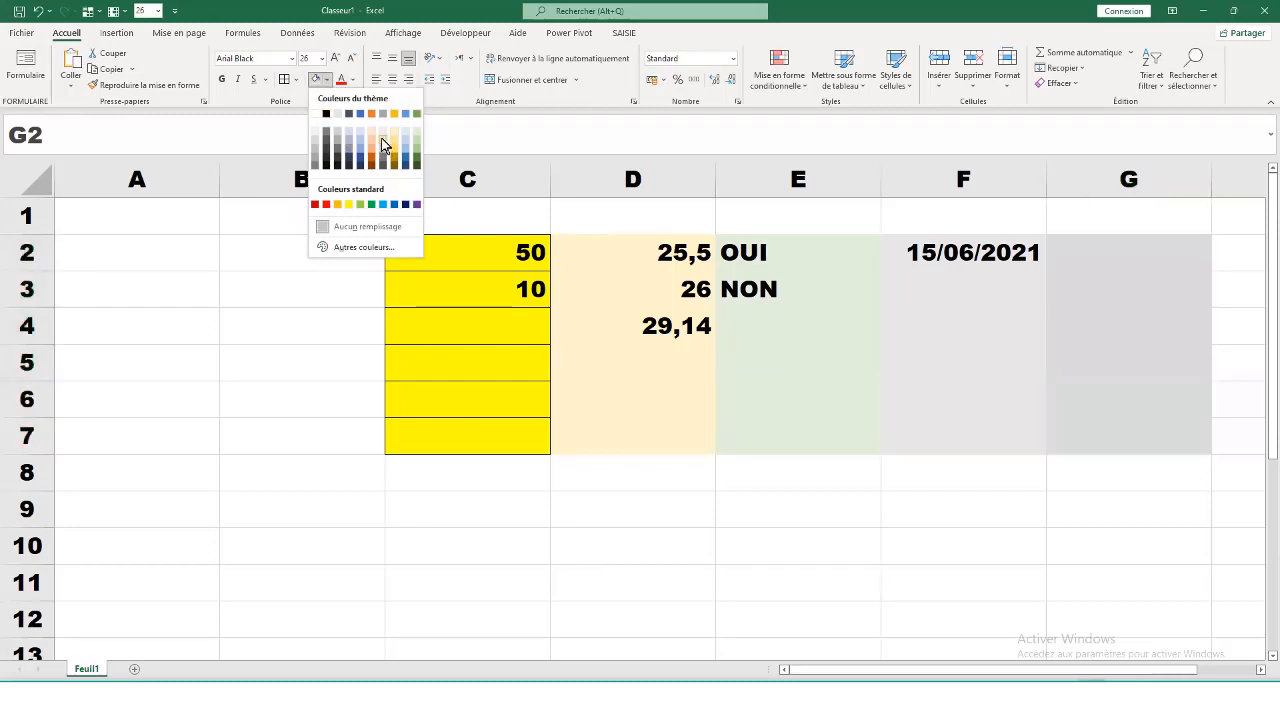
click(373, 145)
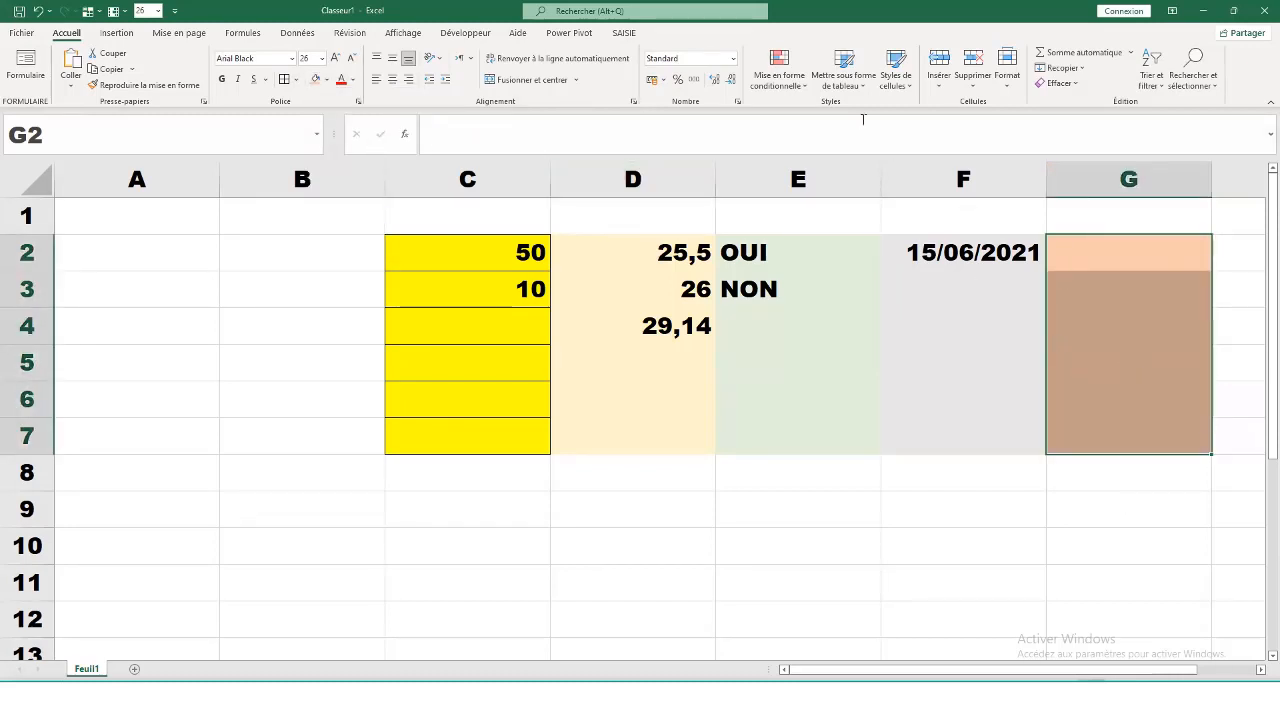
Step: Add a time validation rule to cells G2:G7 allowing times between 10:00 and 14 h, and select cell G2
click(302, 37)
click(778, 80)
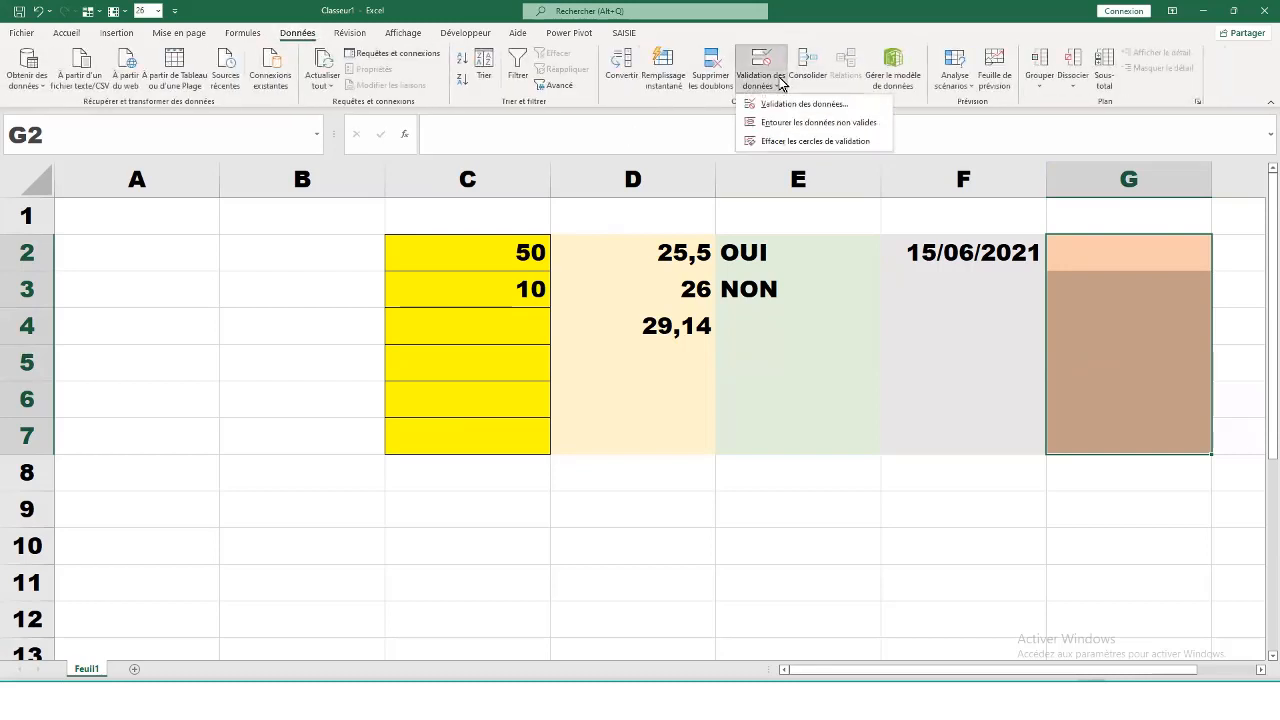
click(812, 104)
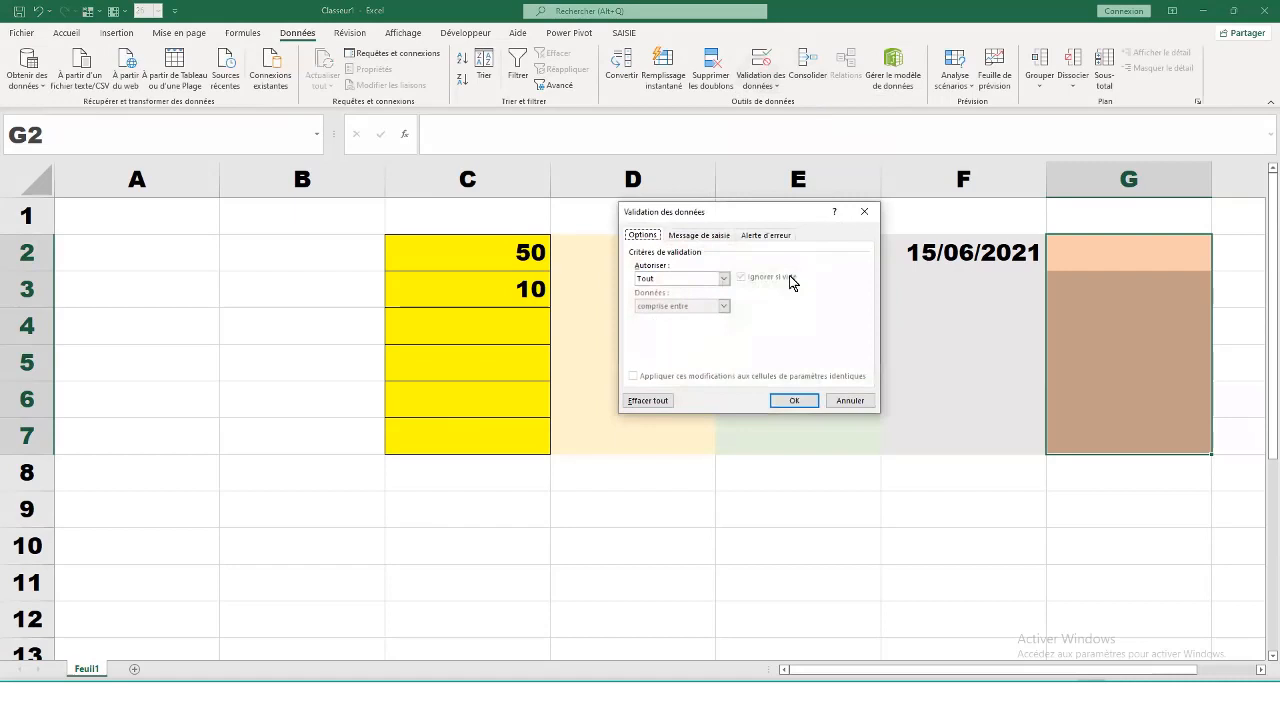
click(724, 279)
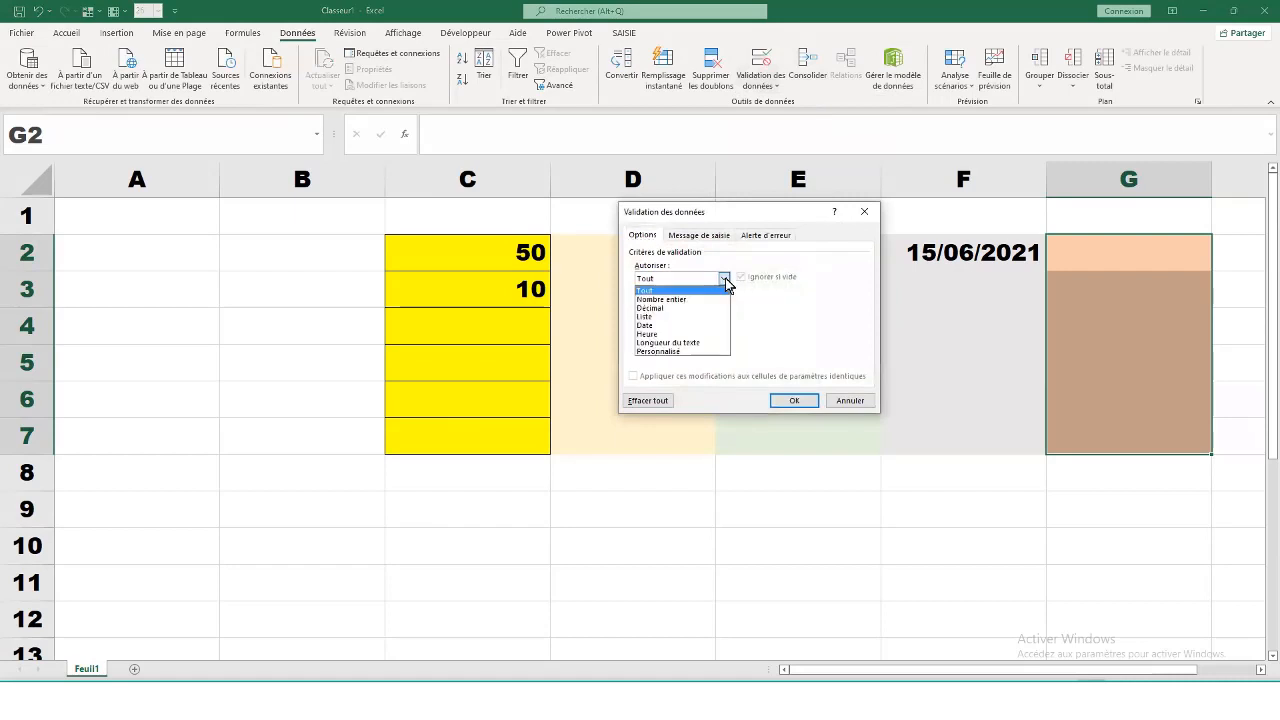
click(679, 334)
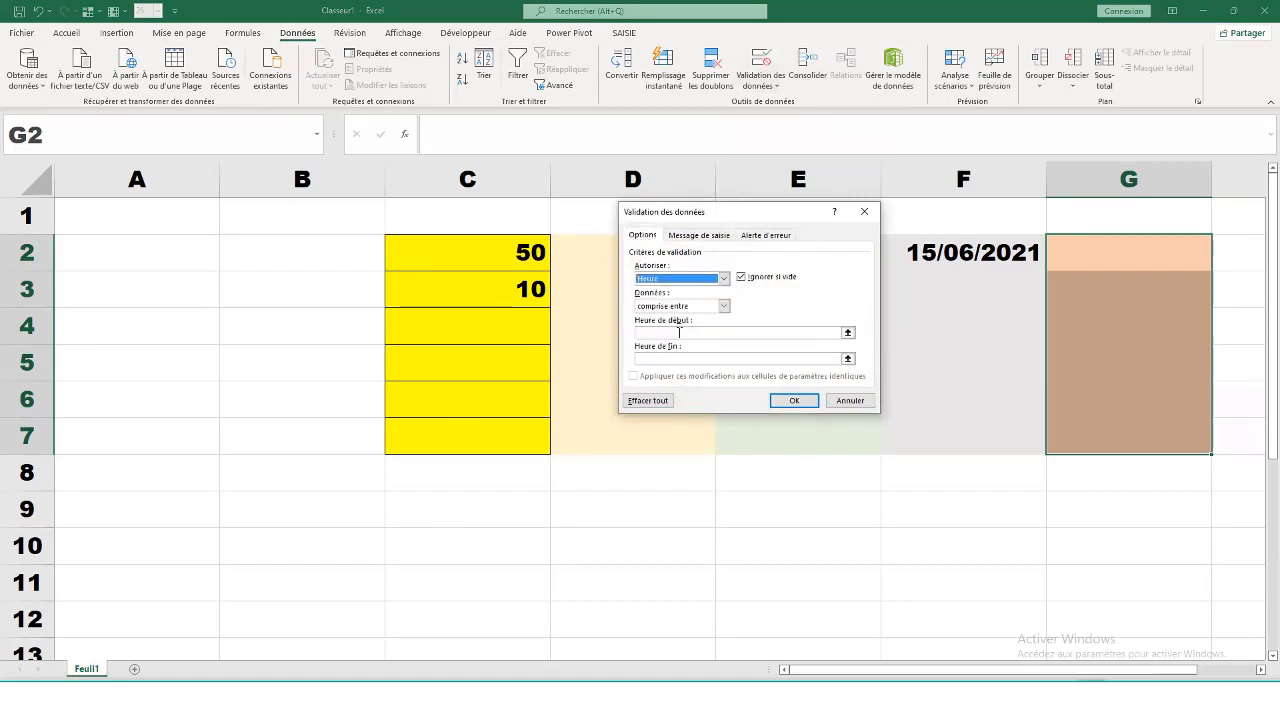
click(724, 306)
click(725, 306)
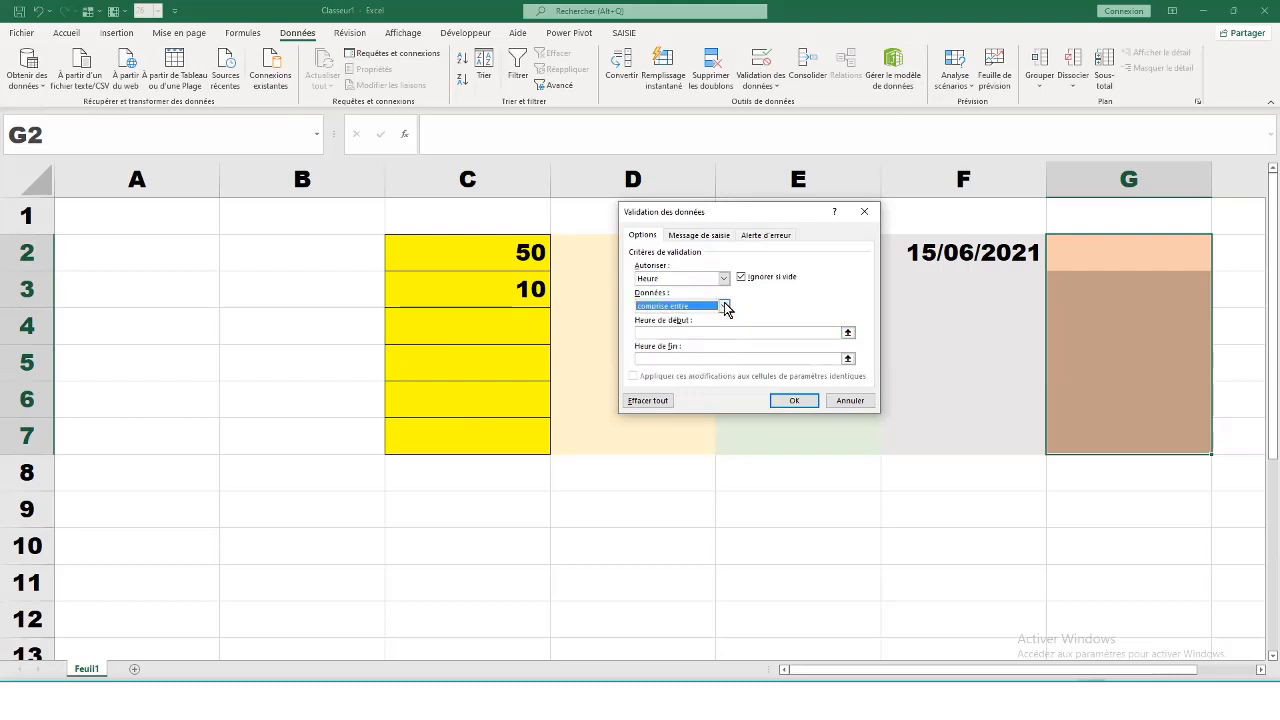
click(687, 332)
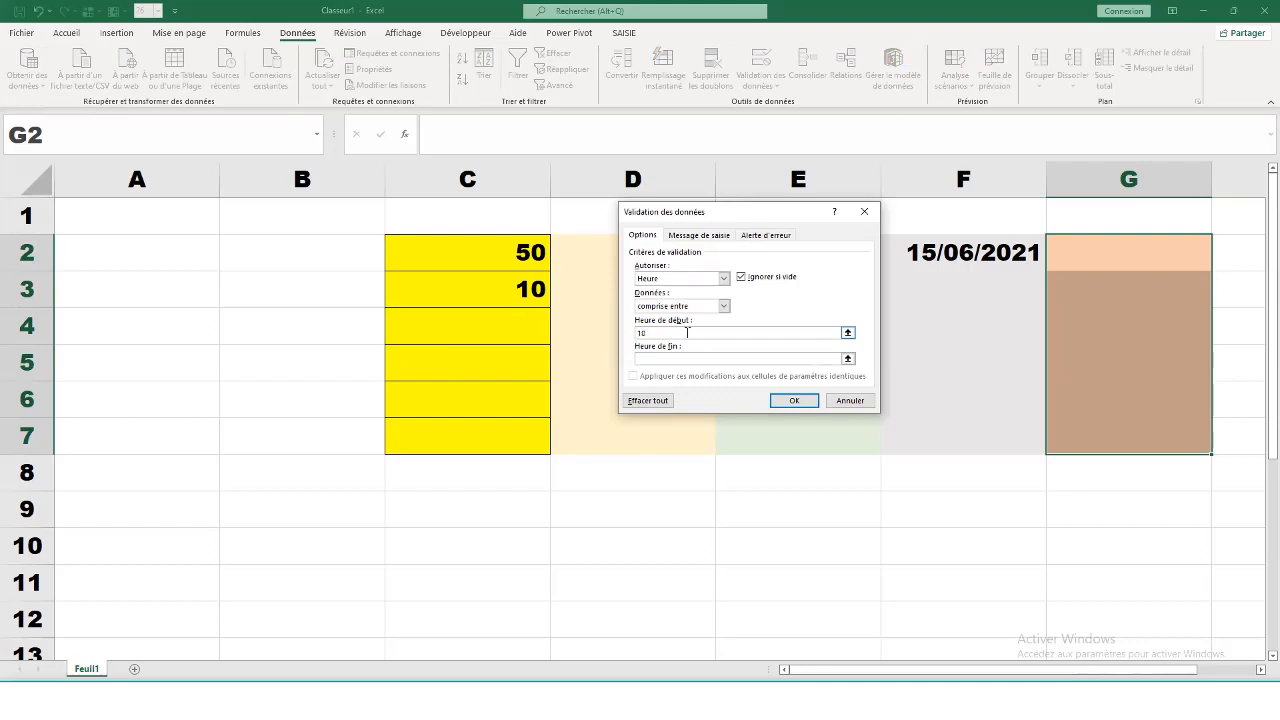
text(10:00)
click(676, 358)
text(14:)
click(794, 400)
click(1126, 256)
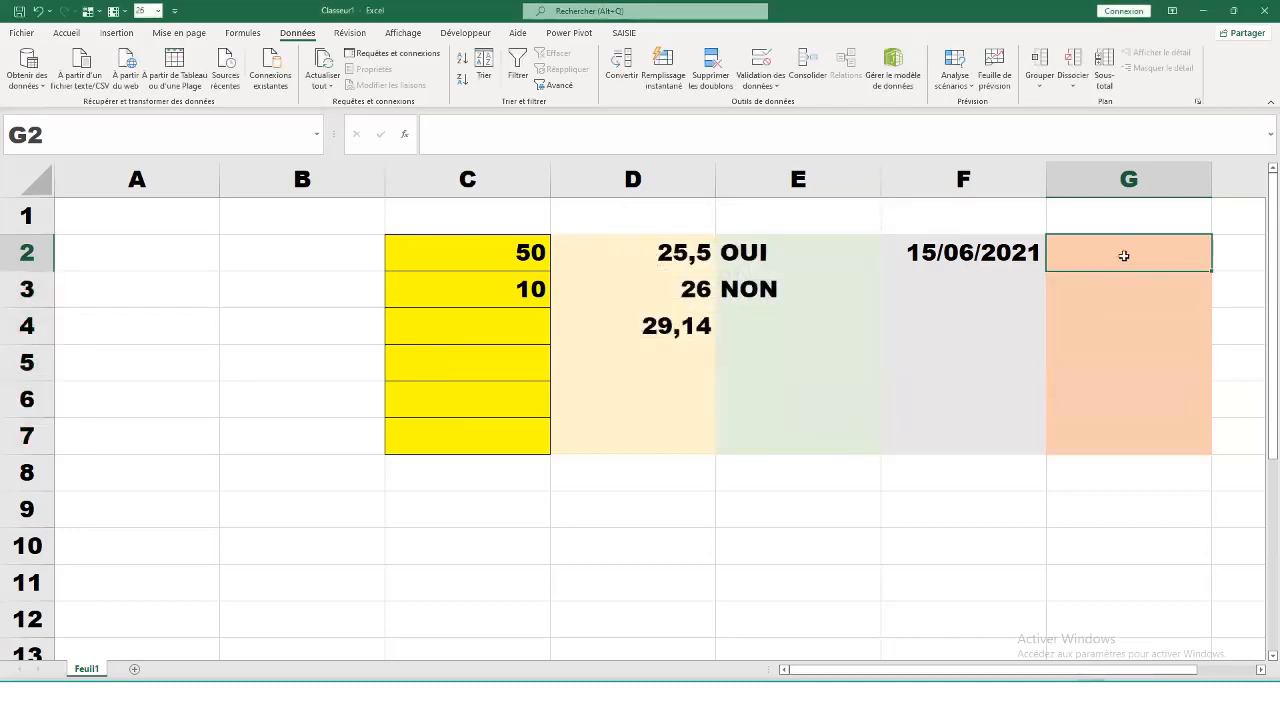
Step: Enter the time 11:00 in cell G2 and 12:00 in cell G3
double_click(1124, 255)
text(11)
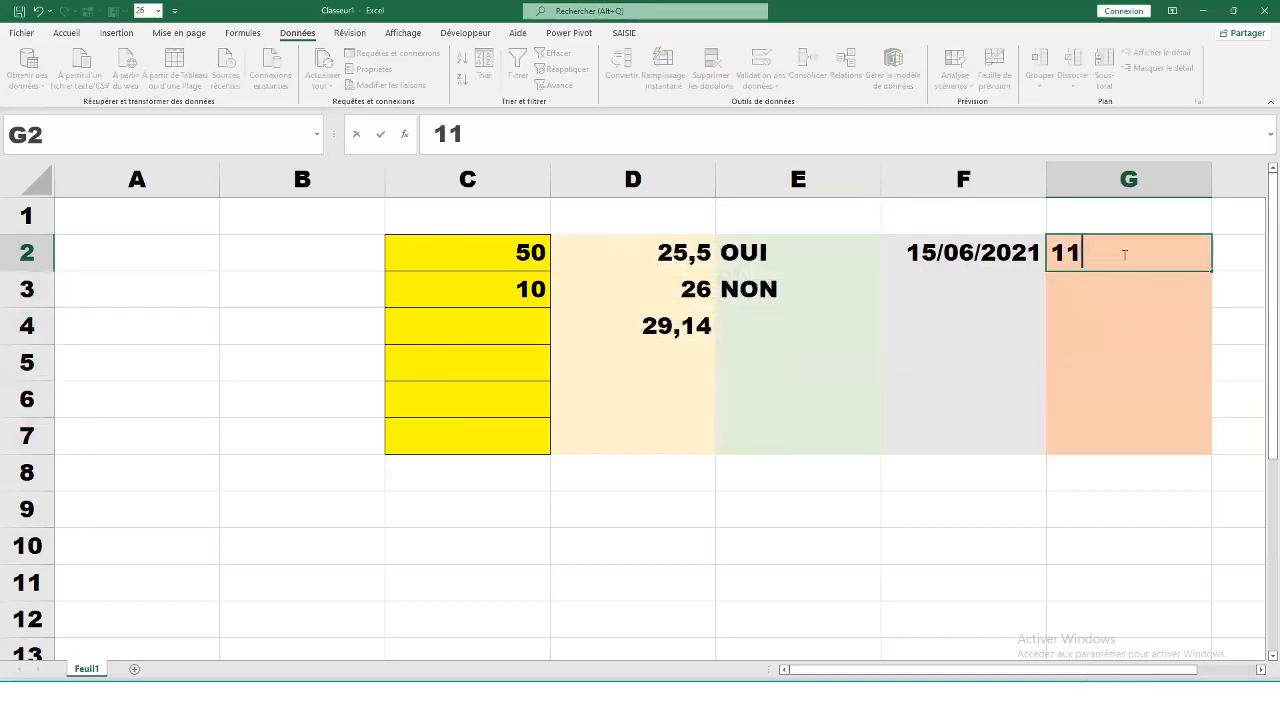
text(/00)
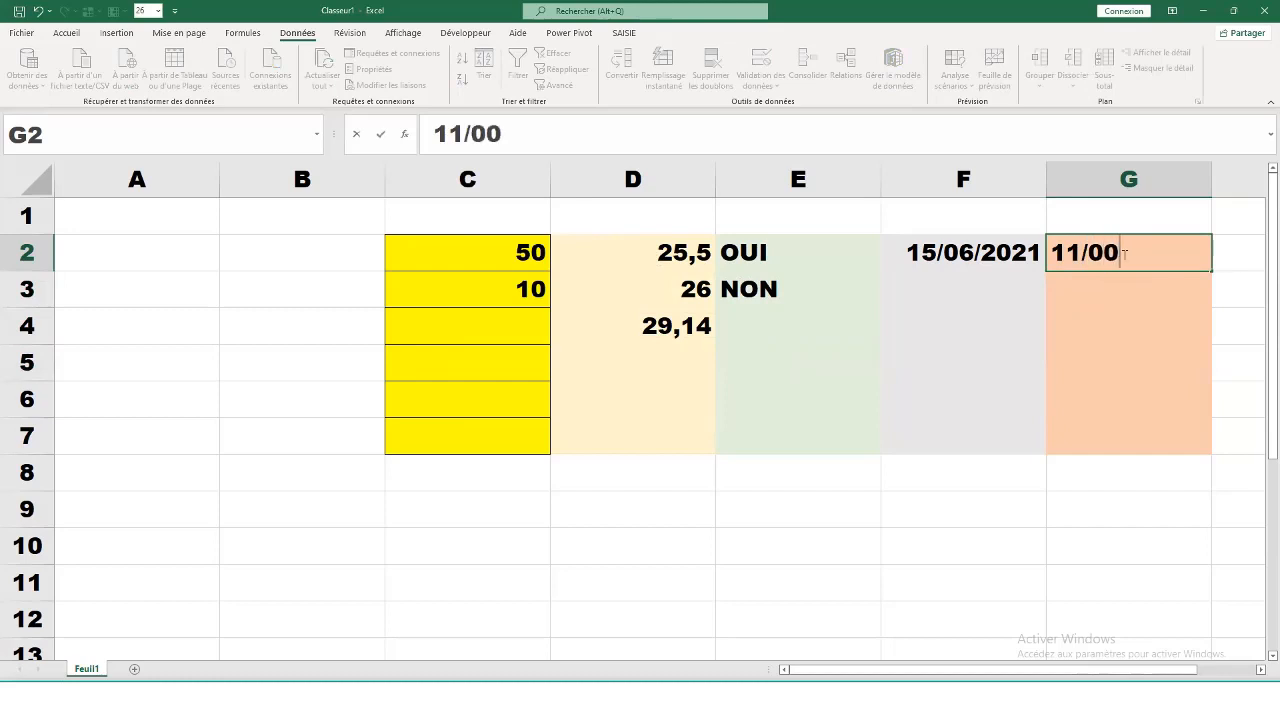
key(BackSpace)
key(BackSpace)
key(BackSpace)
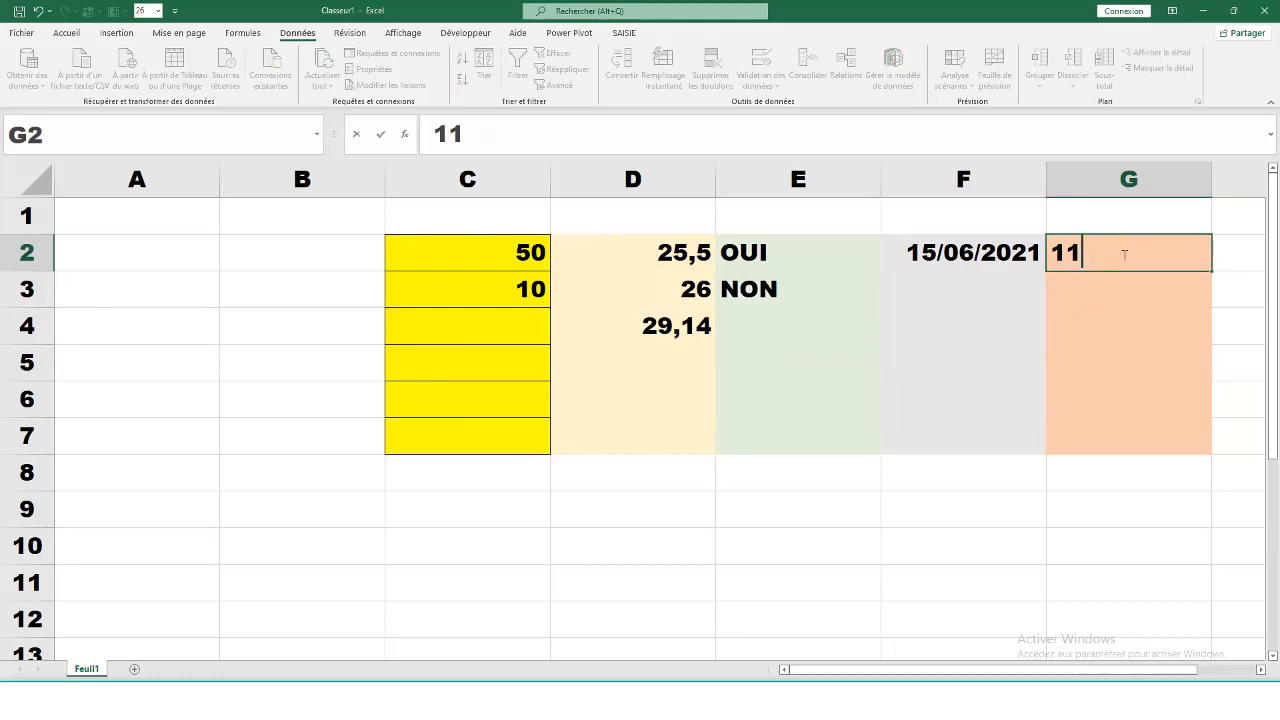
text(:00)
key(Return)
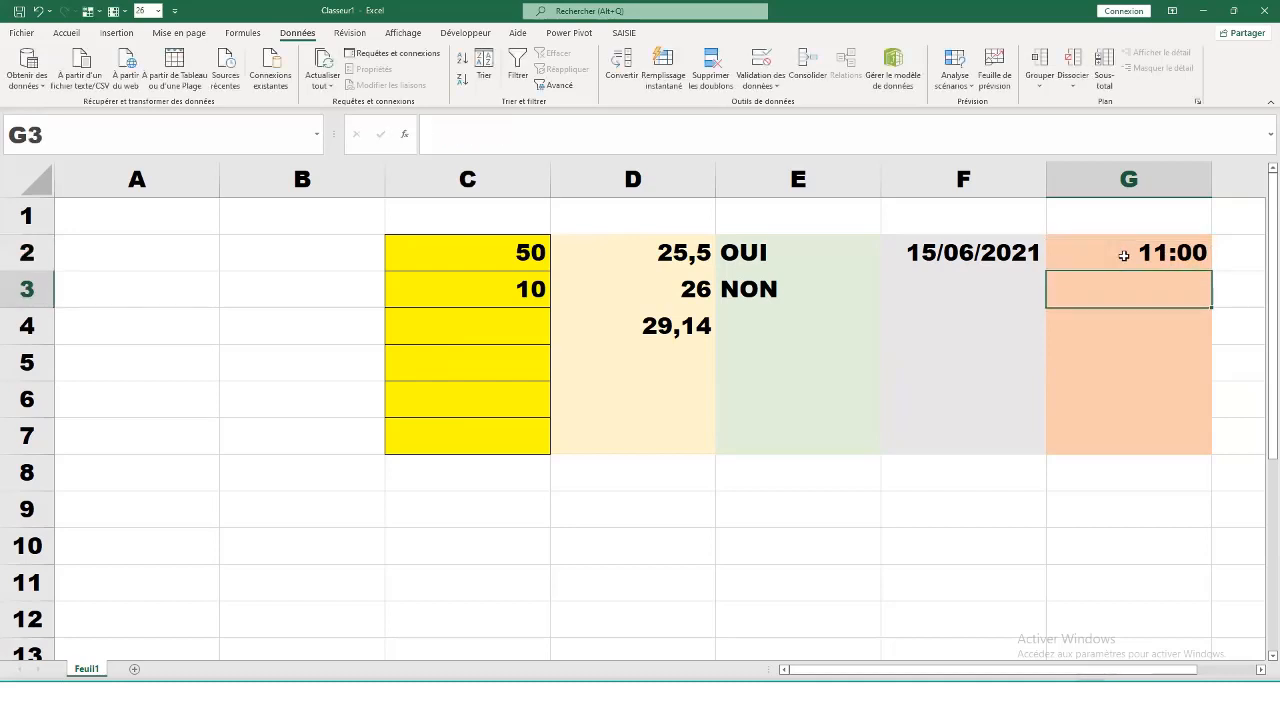
text(12)
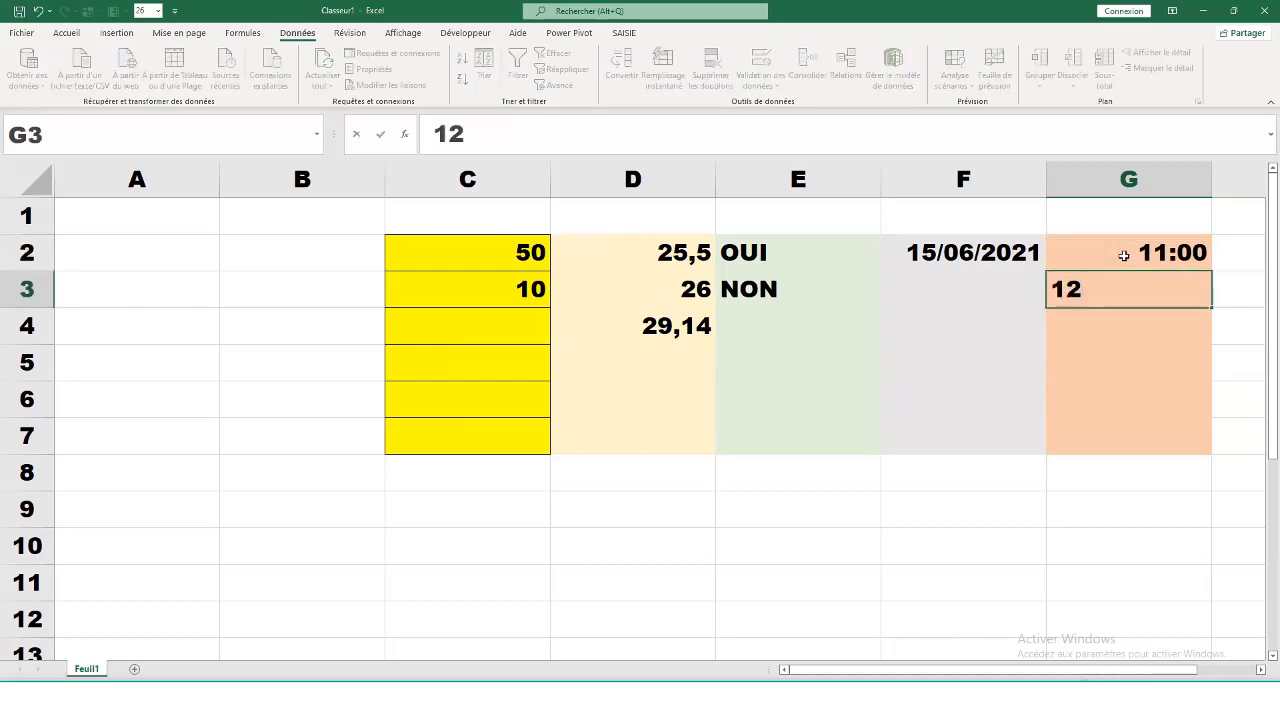
text(:00)
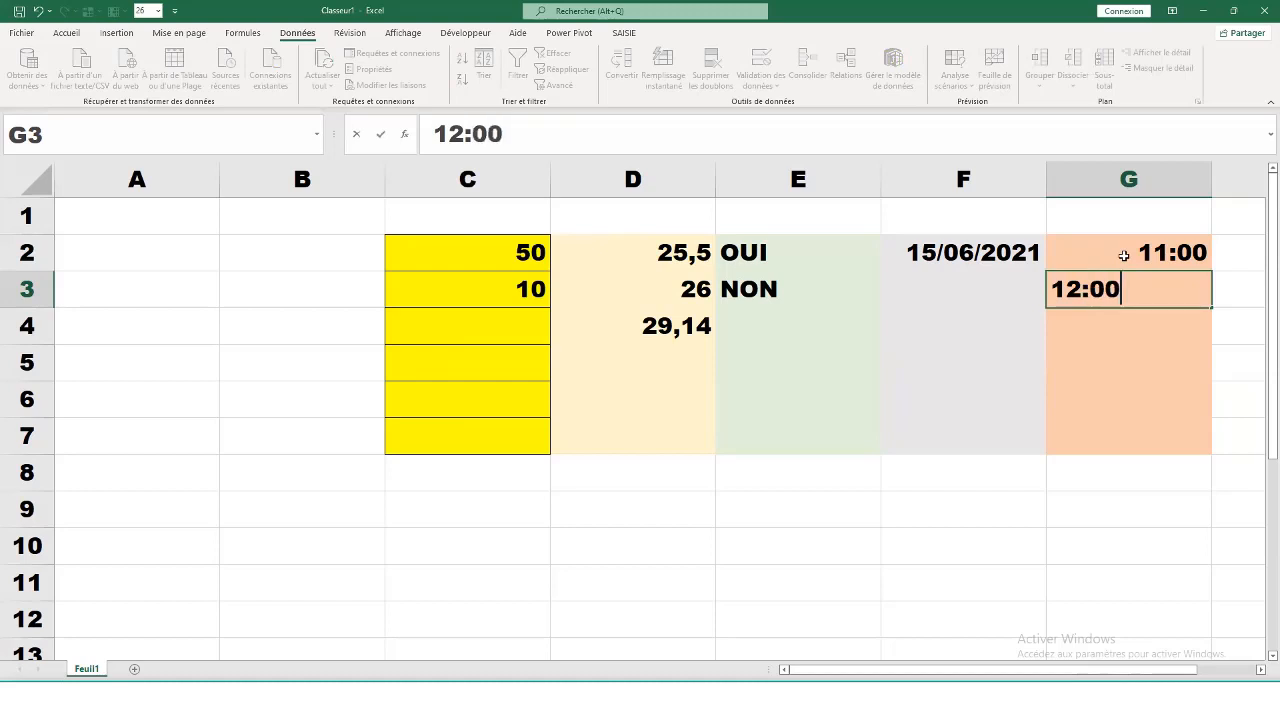
key(Return)
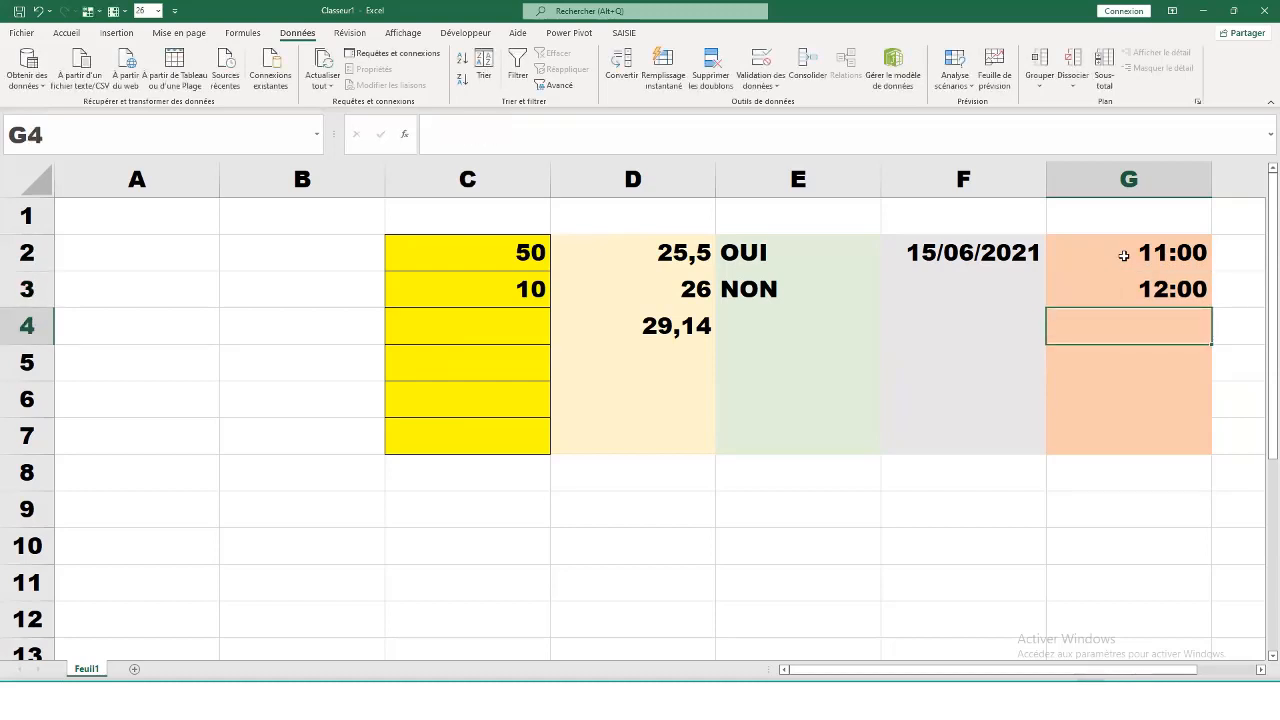
Step: Try to enter the time 17:00 in cell G4 and cancel the entry
text(17)
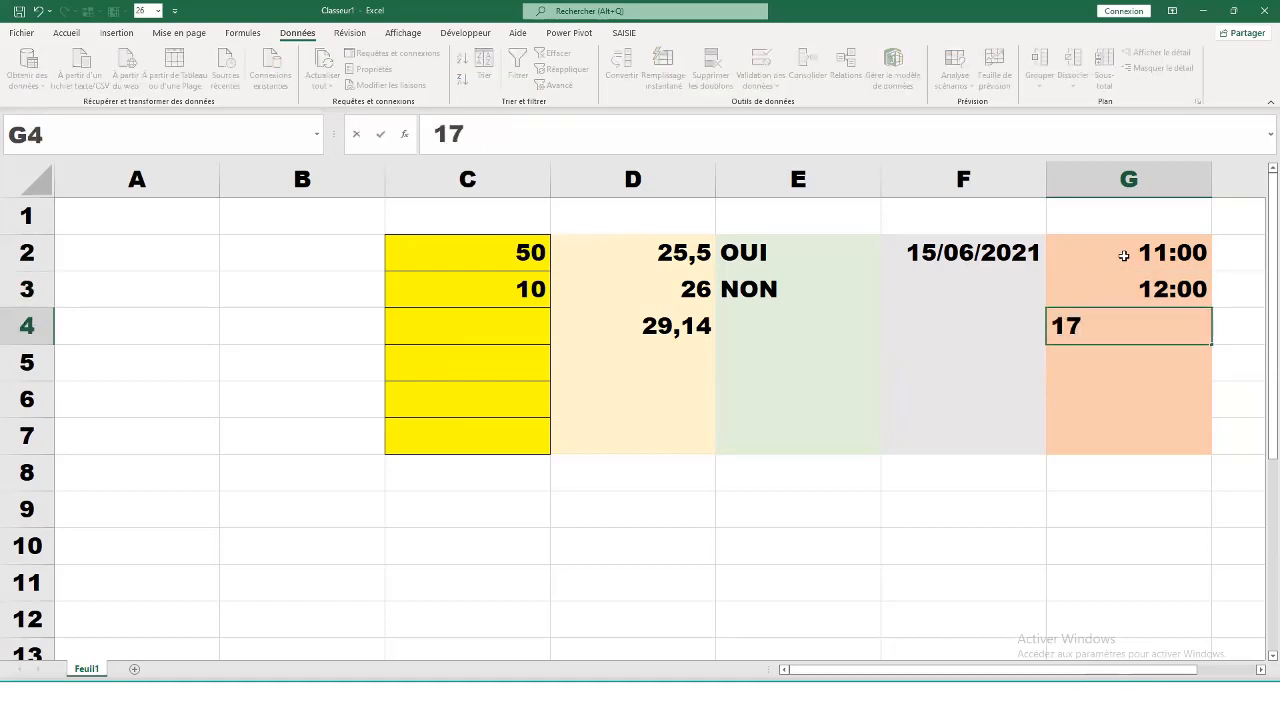
text(:00)
key(Return)
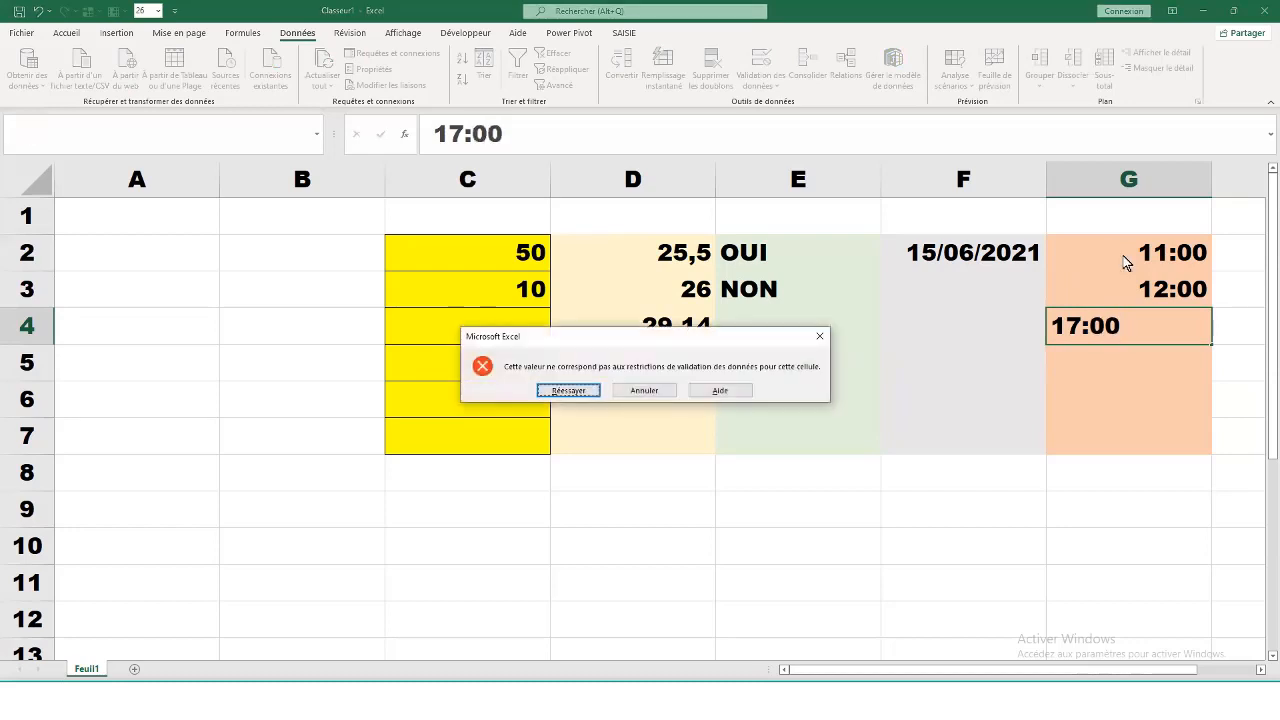
click(648, 391)
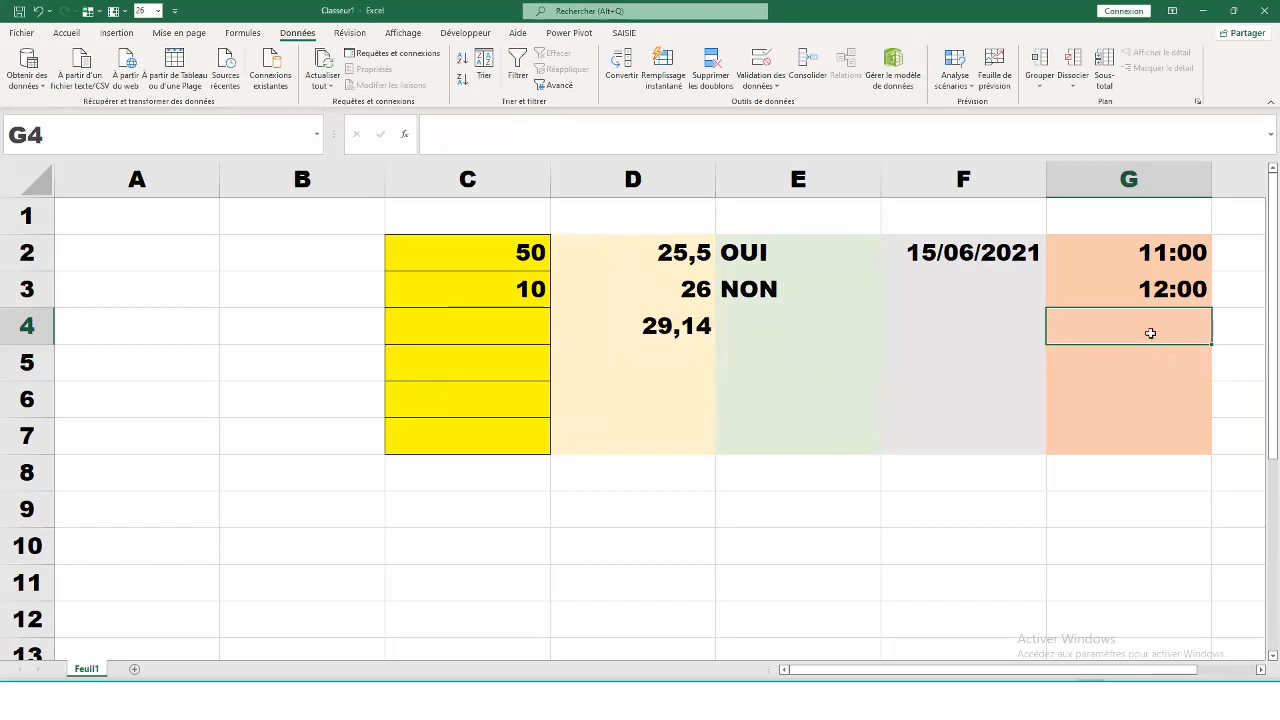
Step: Try to enter the text bonjour in cell G4 and cancel the entry
text(bonjour)
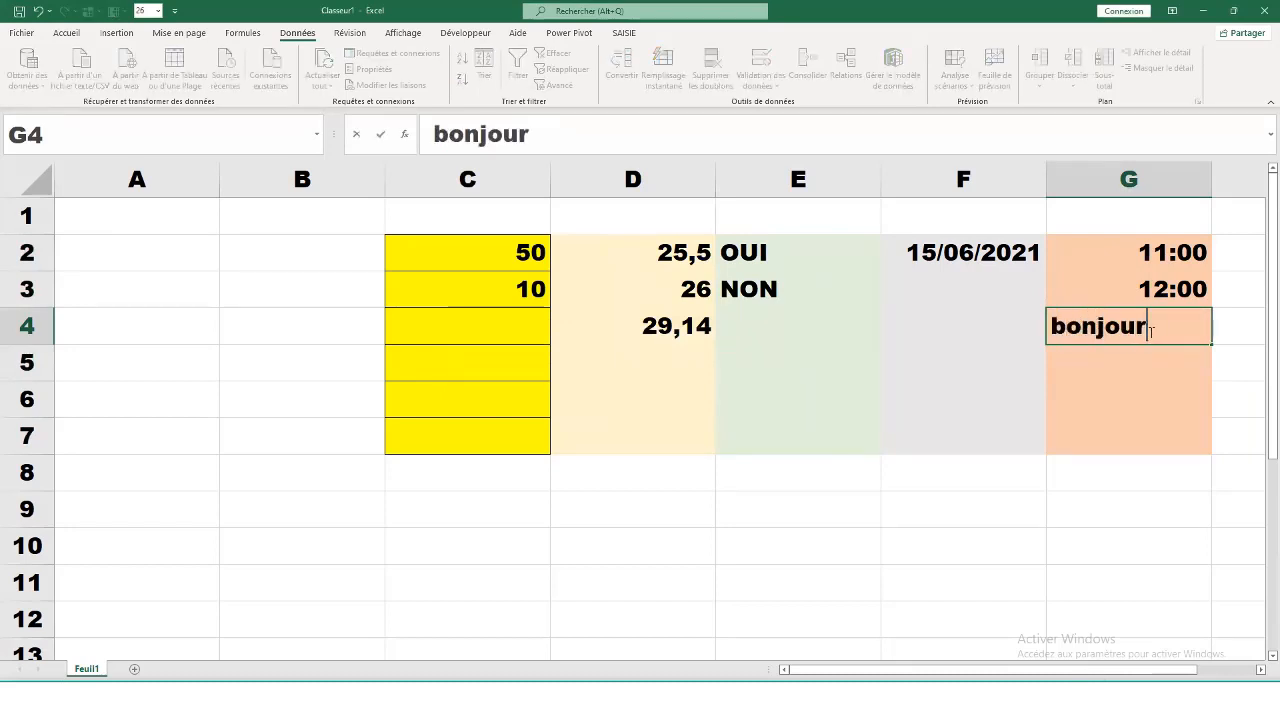
key(Return)
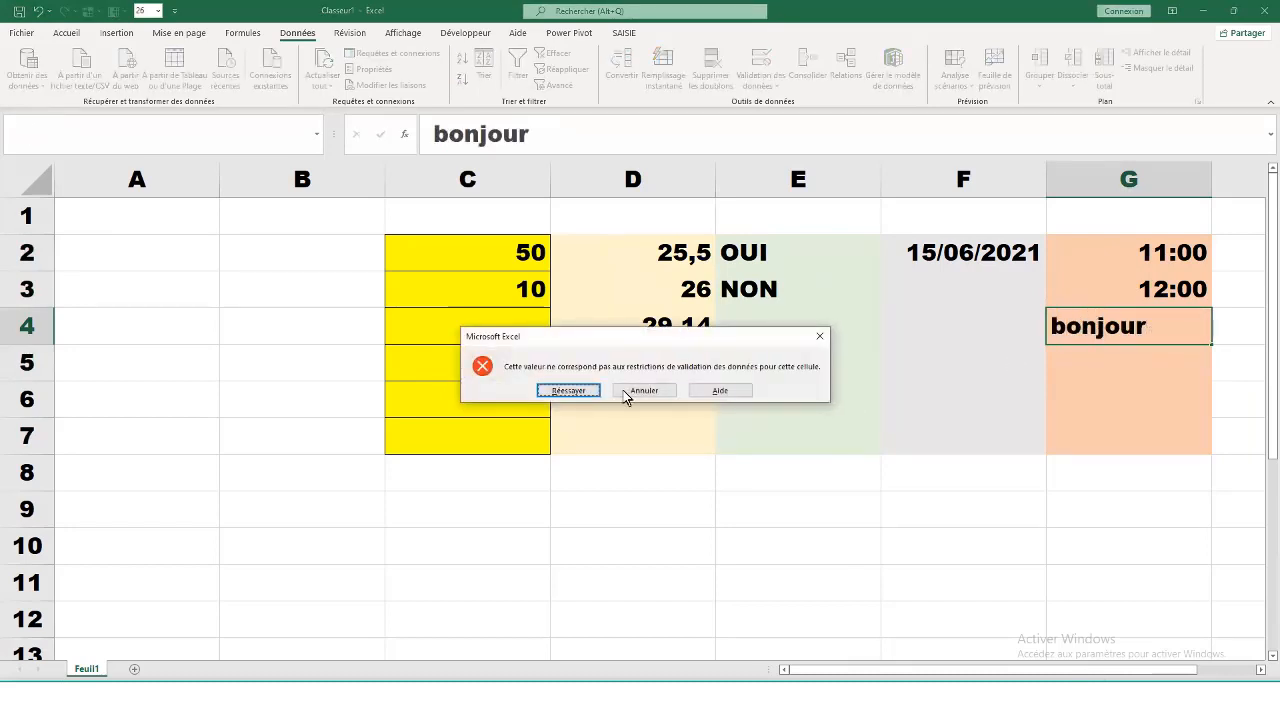
click(651, 396)
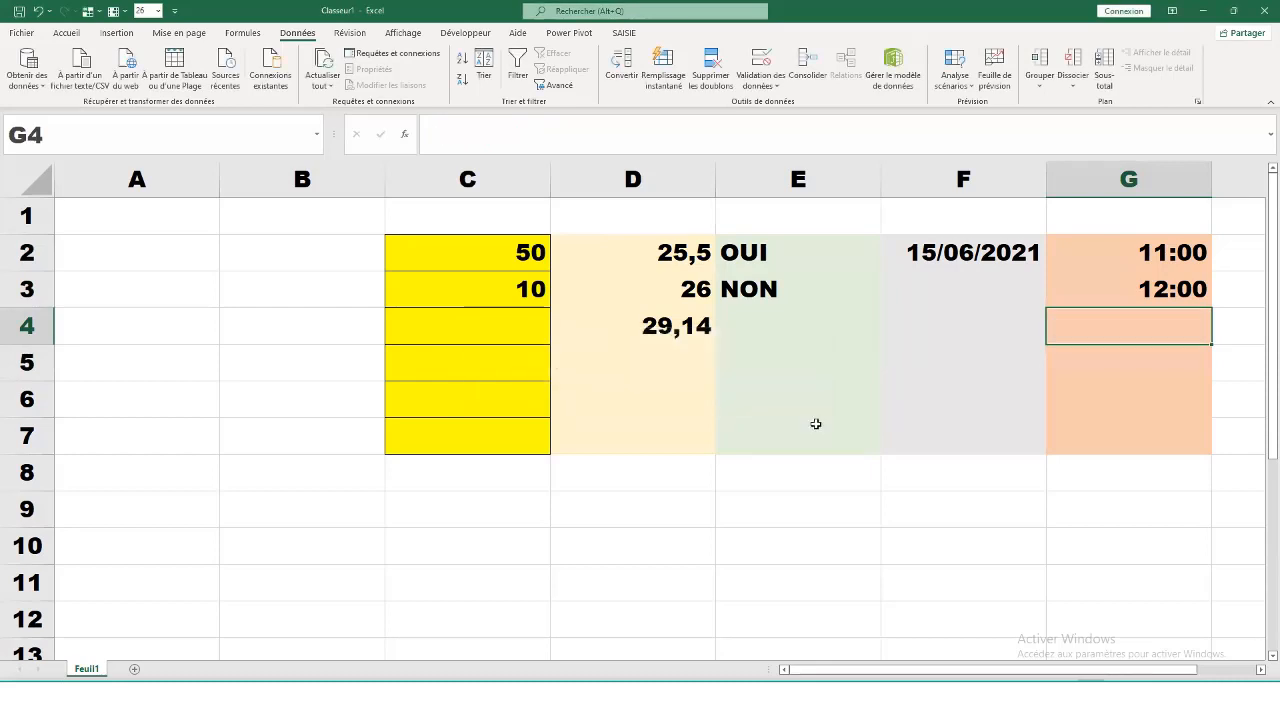
Step: Fill cells H2:H7 with a light green theme colour
click(1262, 675)
click(1262, 675)
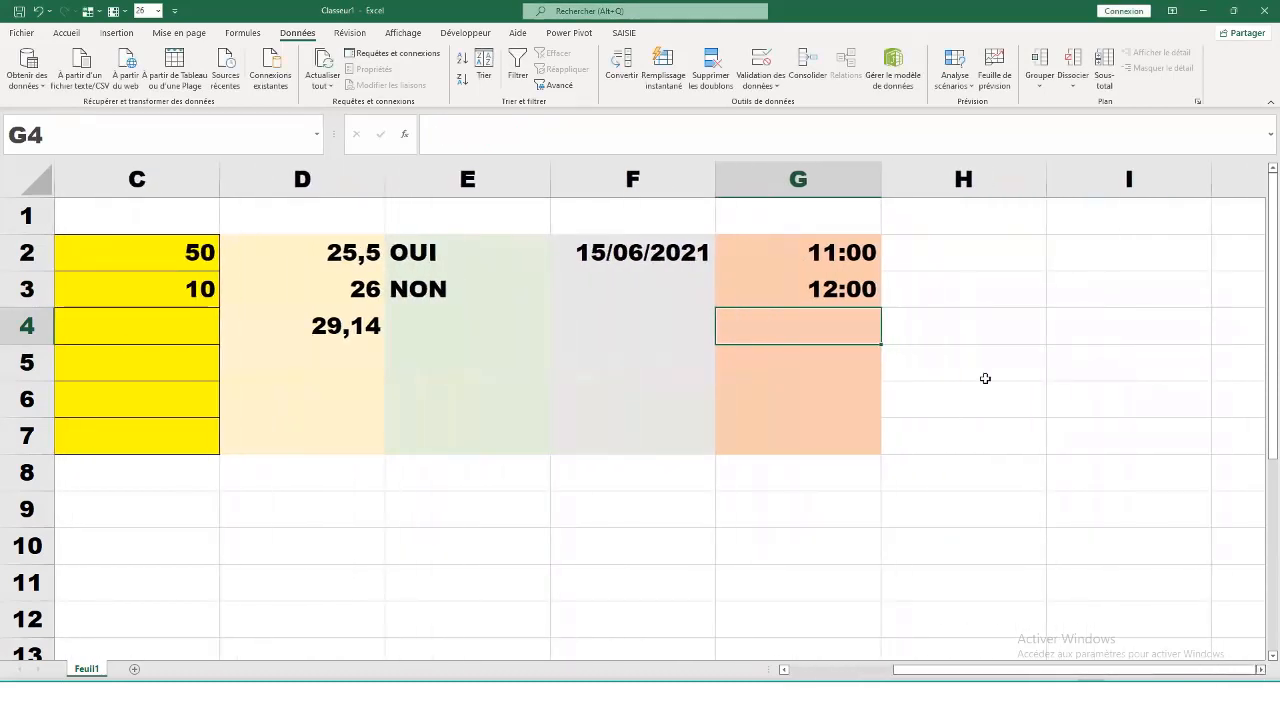
drag(966, 254, 976, 432)
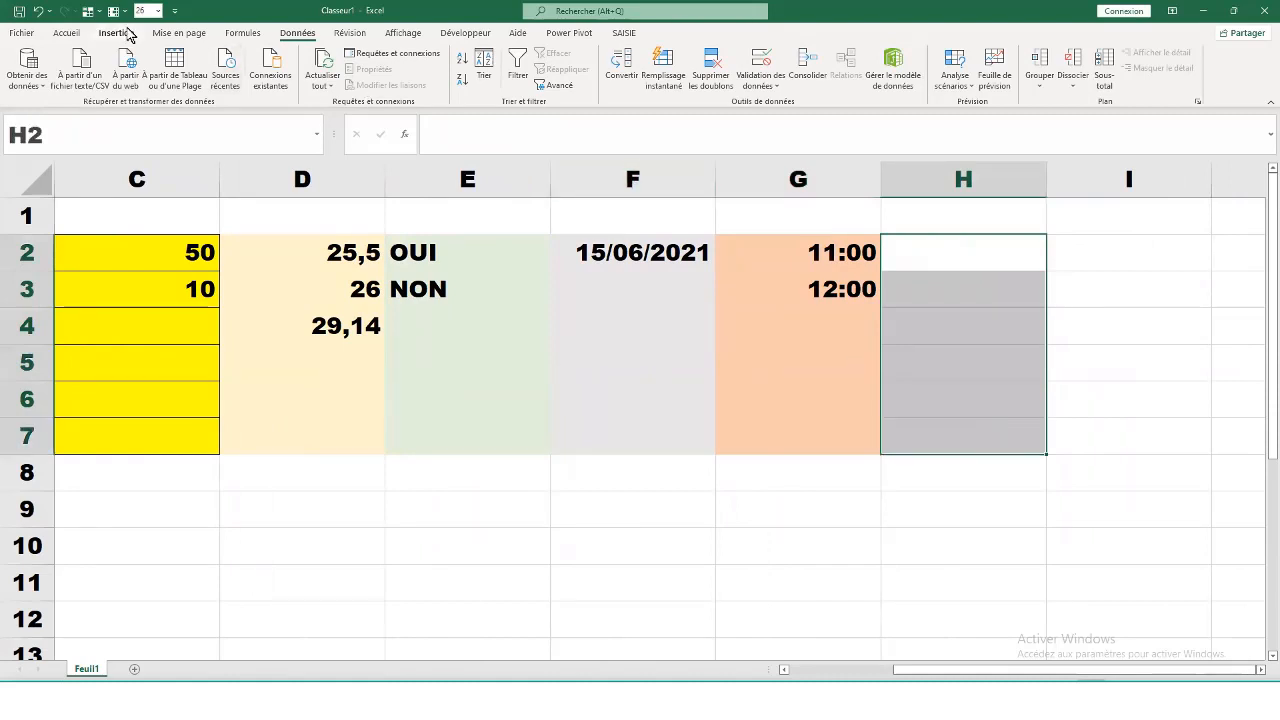
click(67, 33)
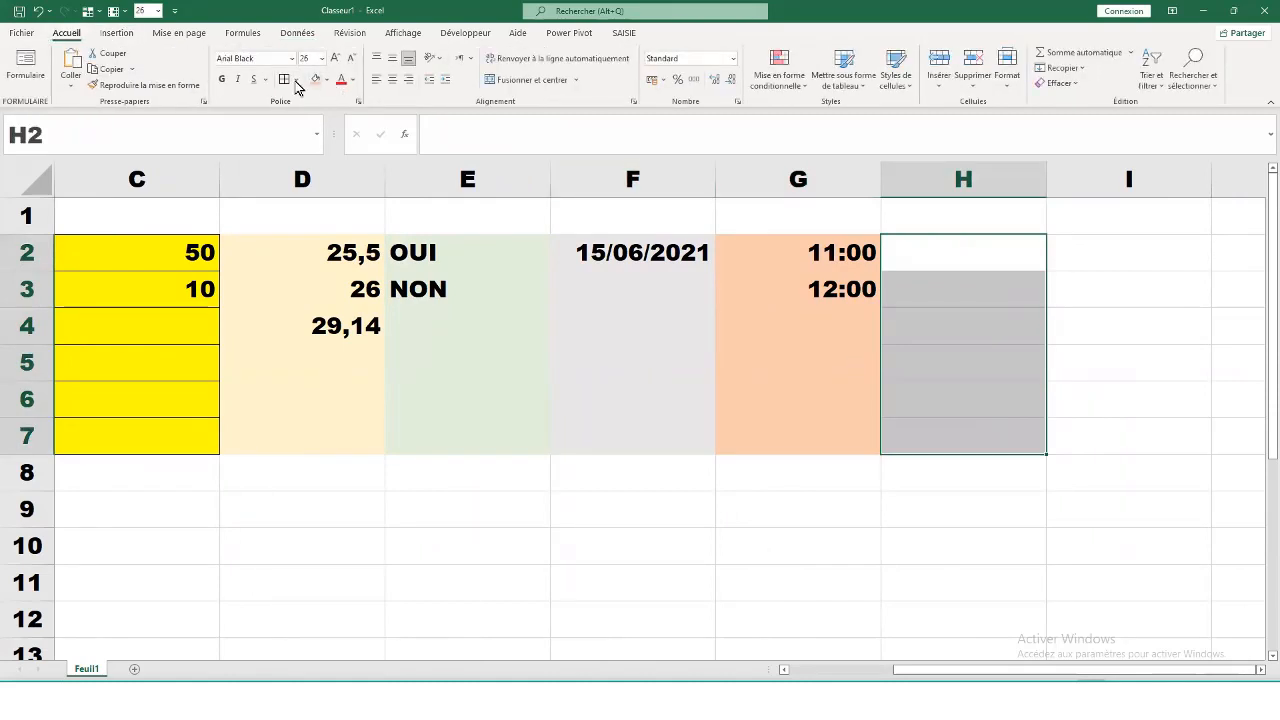
click(326, 80)
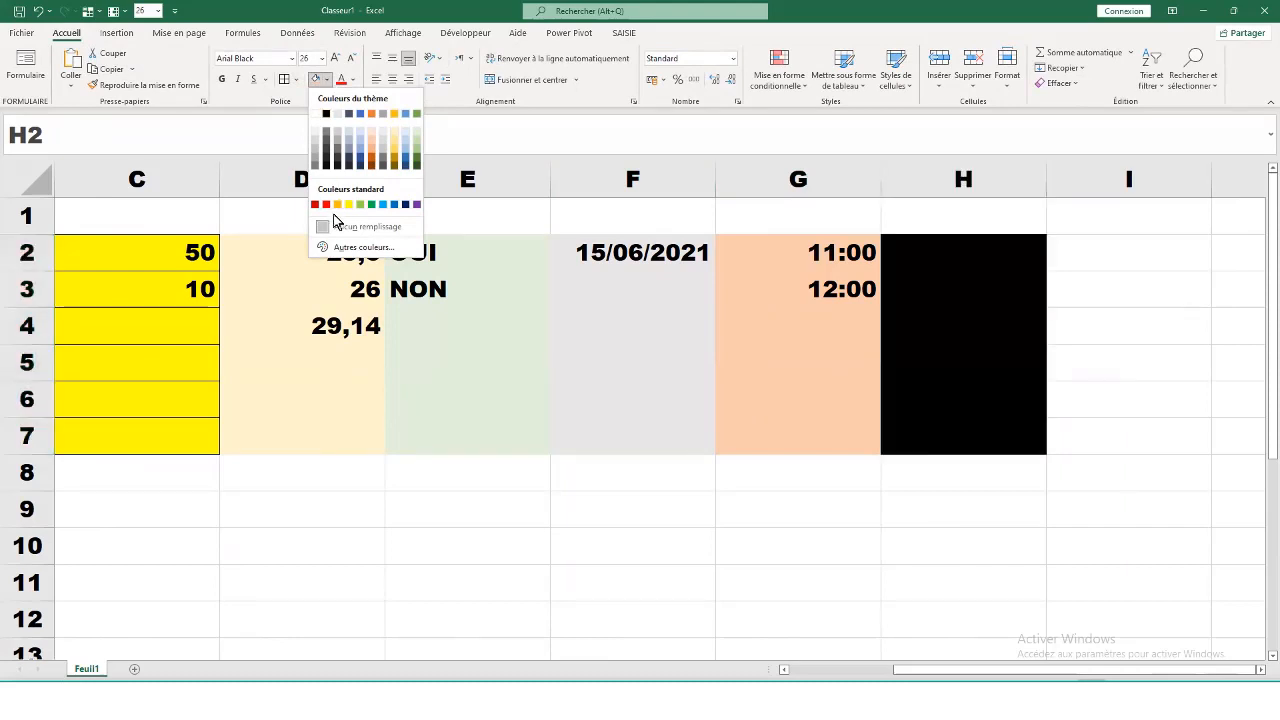
click(418, 147)
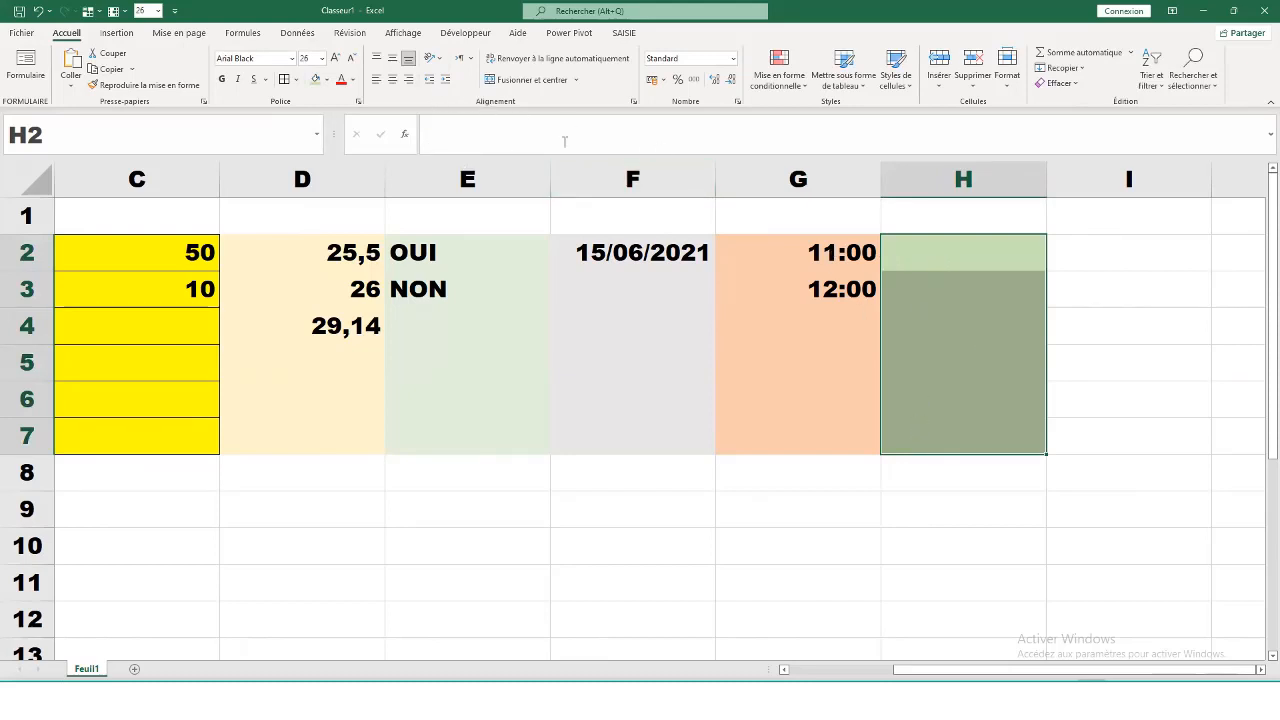
Step: Add a data validation rule to cells H2:H7 allowing only a text length less than 10 (Longueur du texte, inférieure à)
click(299, 35)
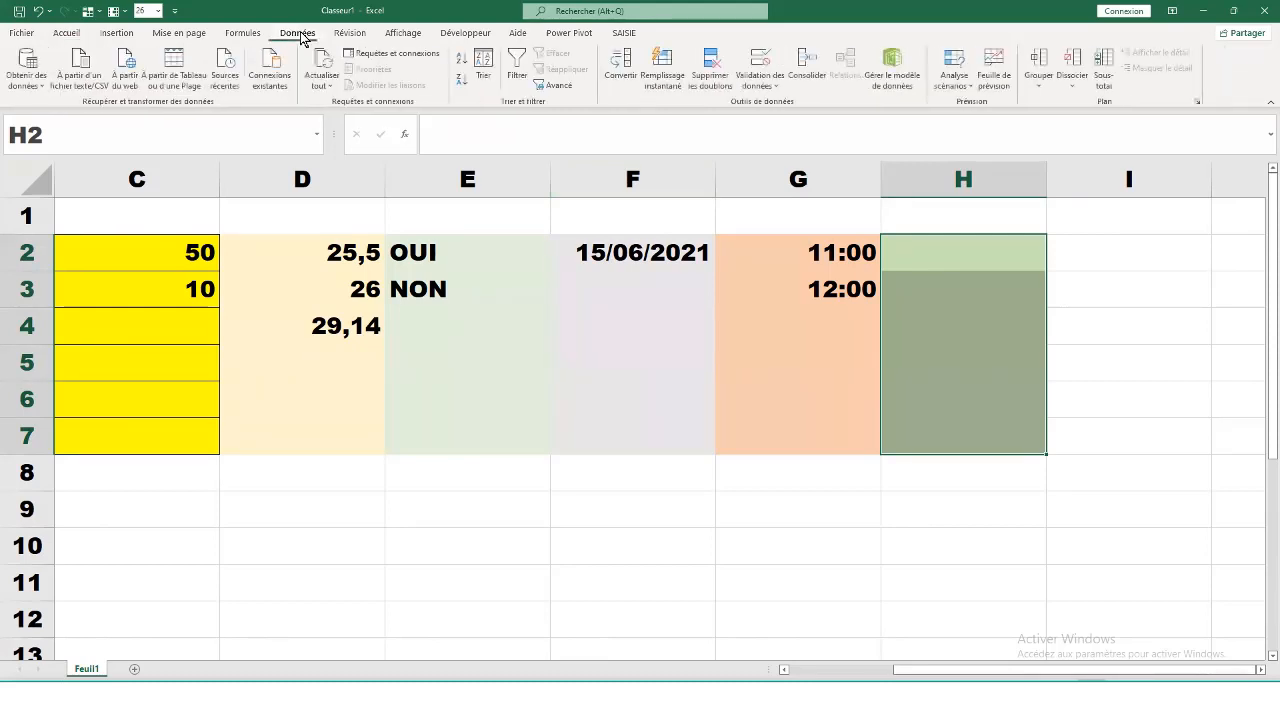
click(773, 86)
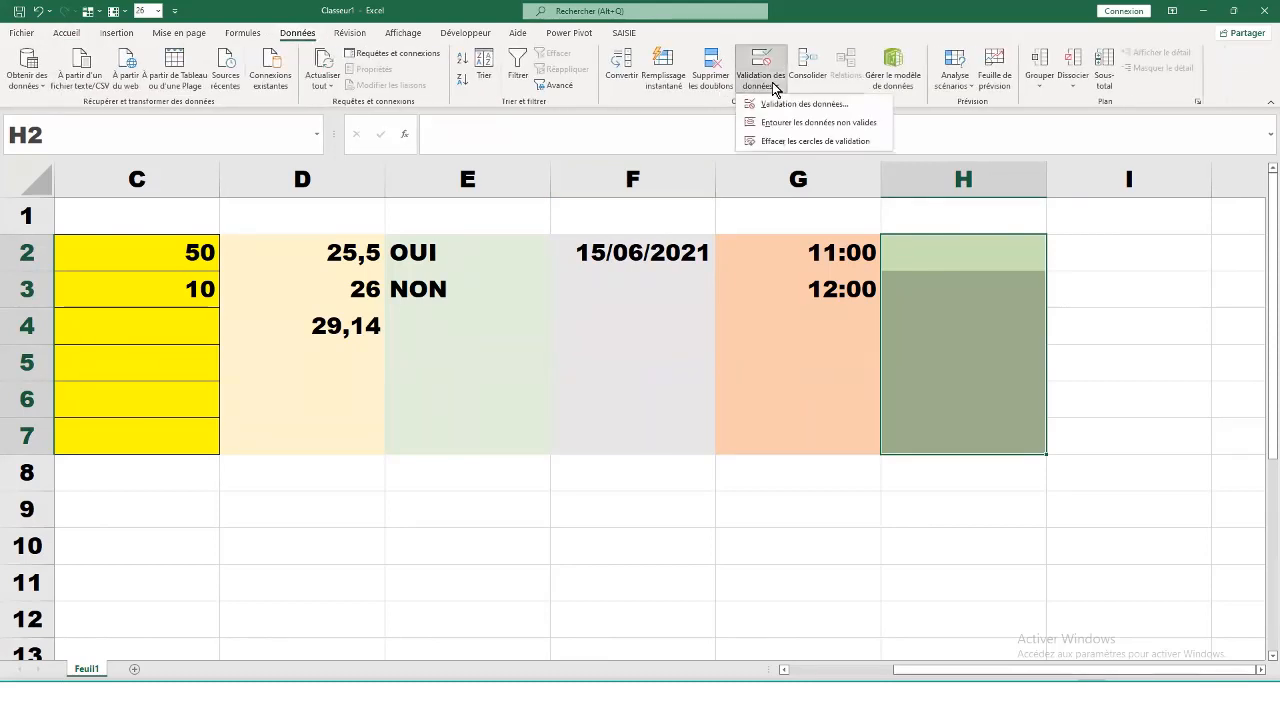
click(805, 106)
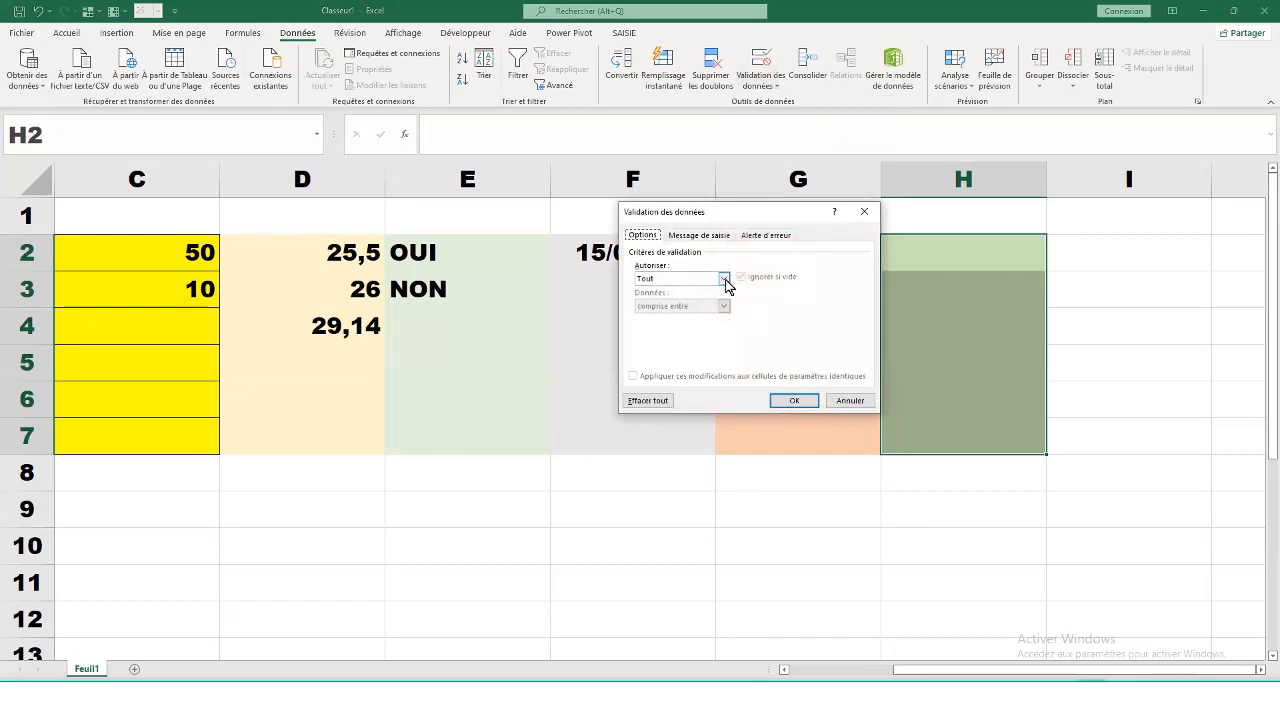
click(725, 283)
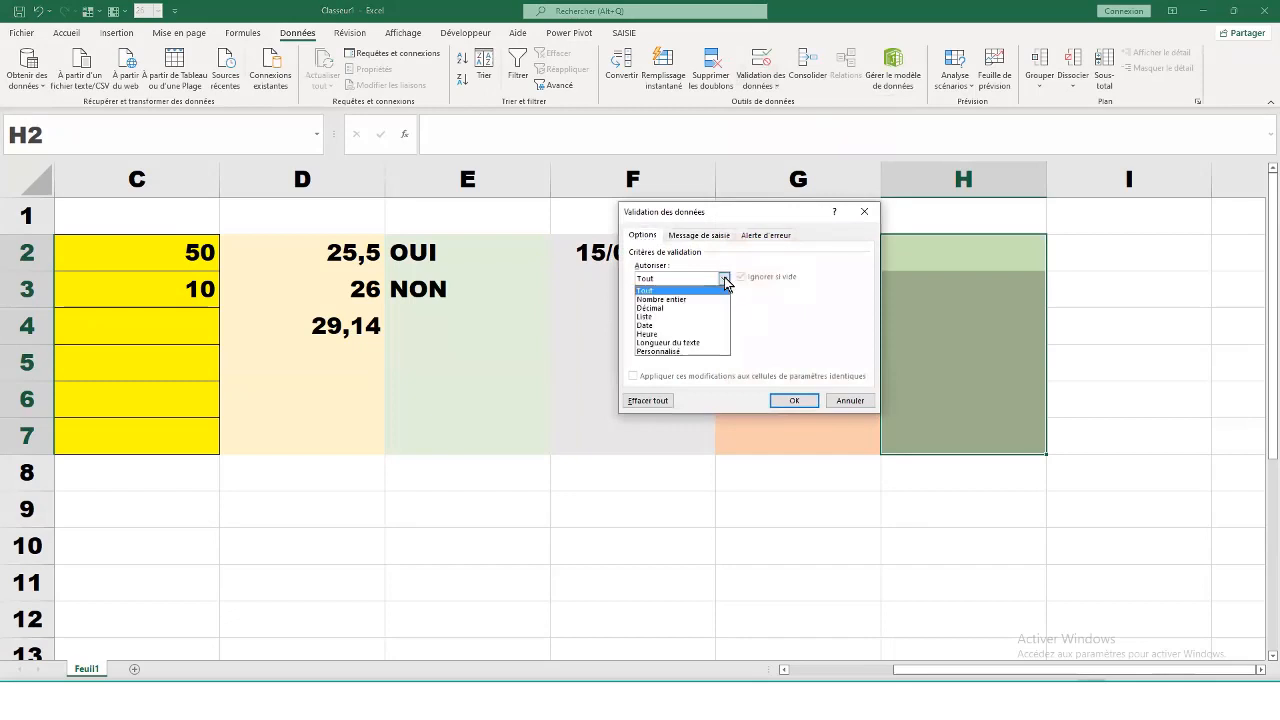
click(712, 343)
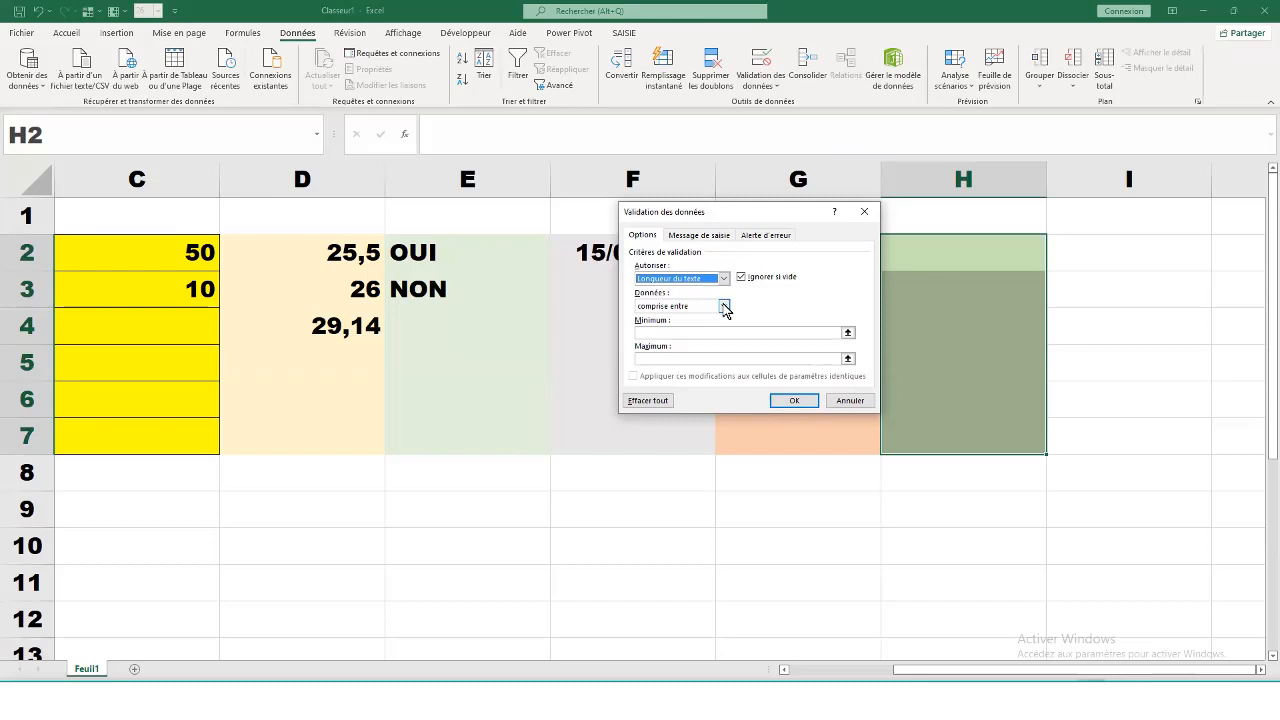
click(724, 306)
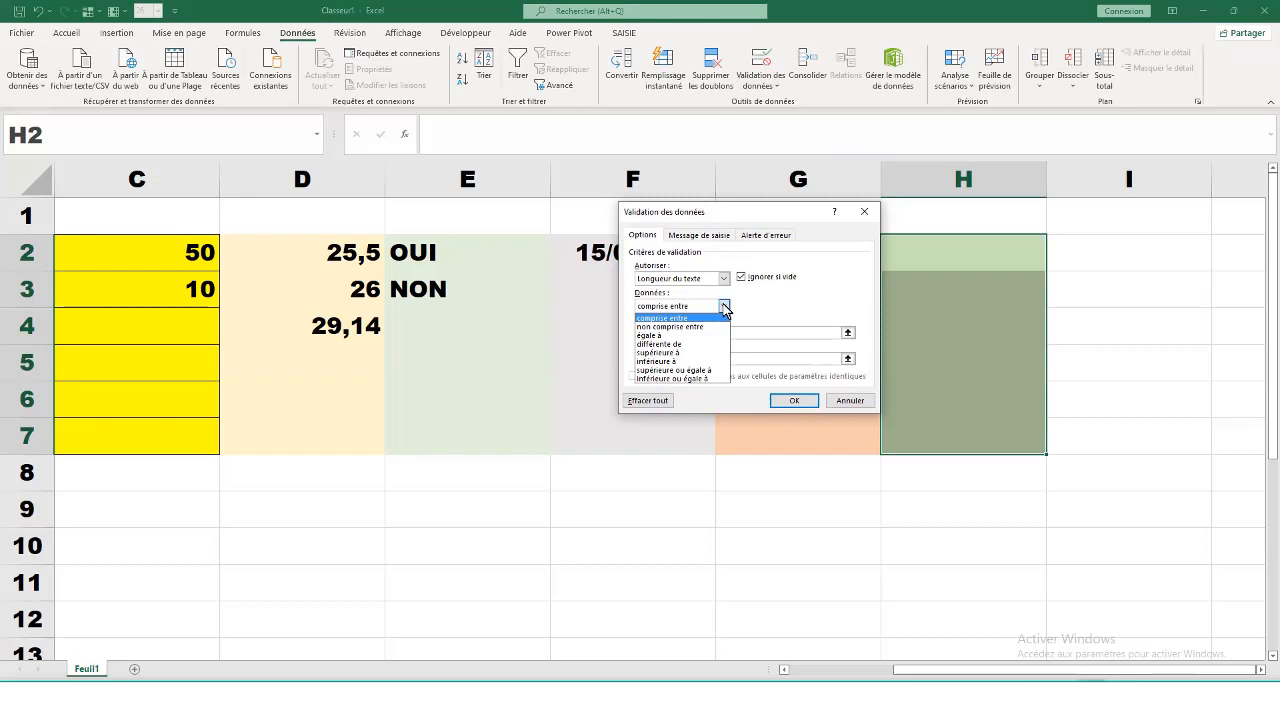
click(698, 362)
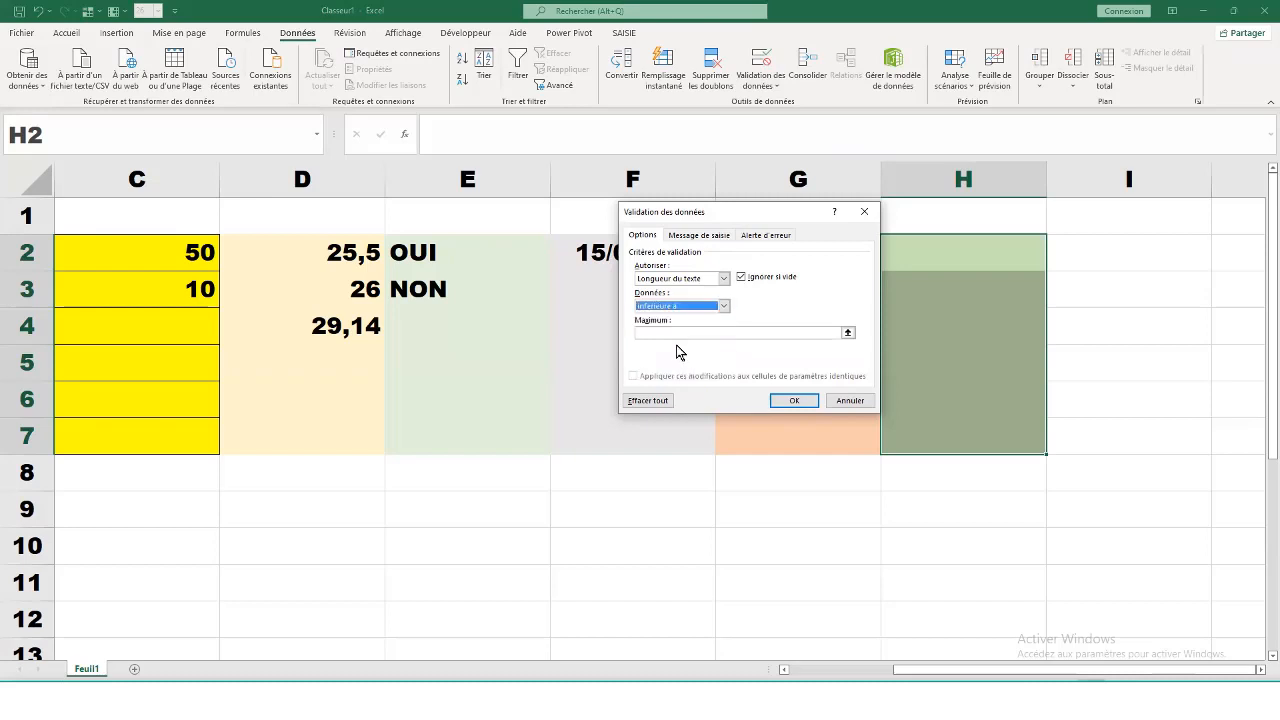
click(684, 333)
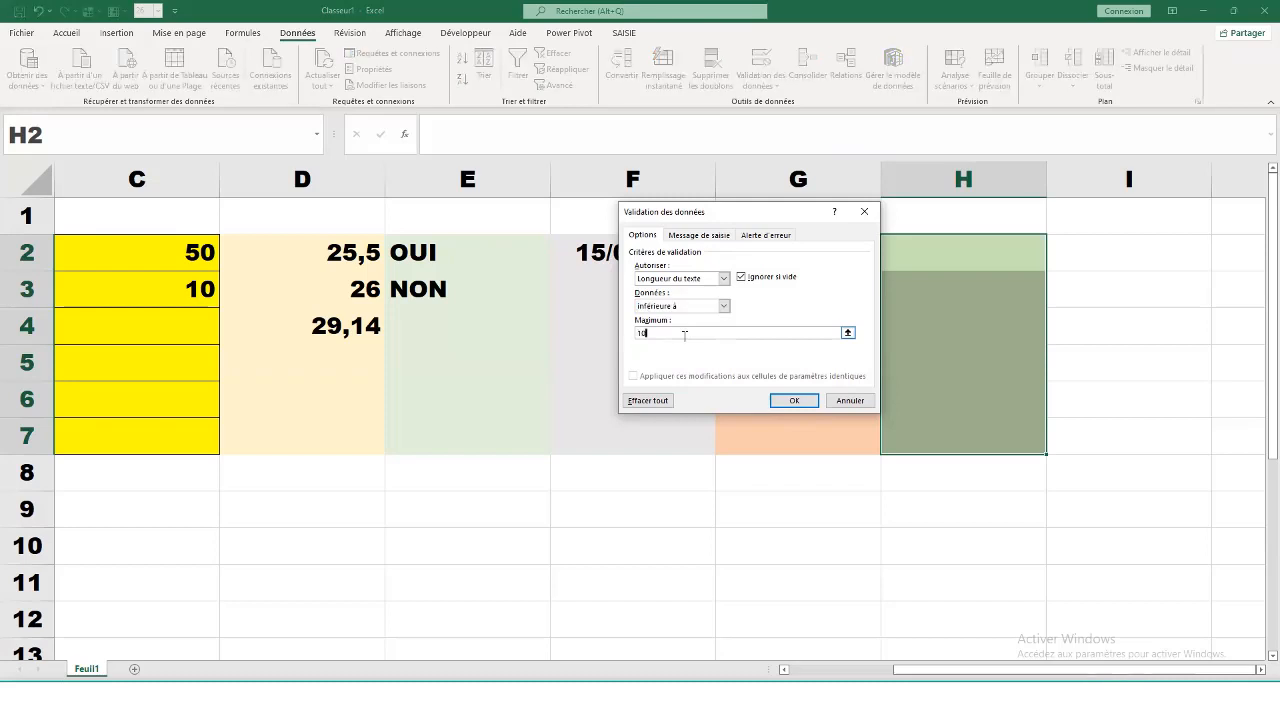
click(795, 401)
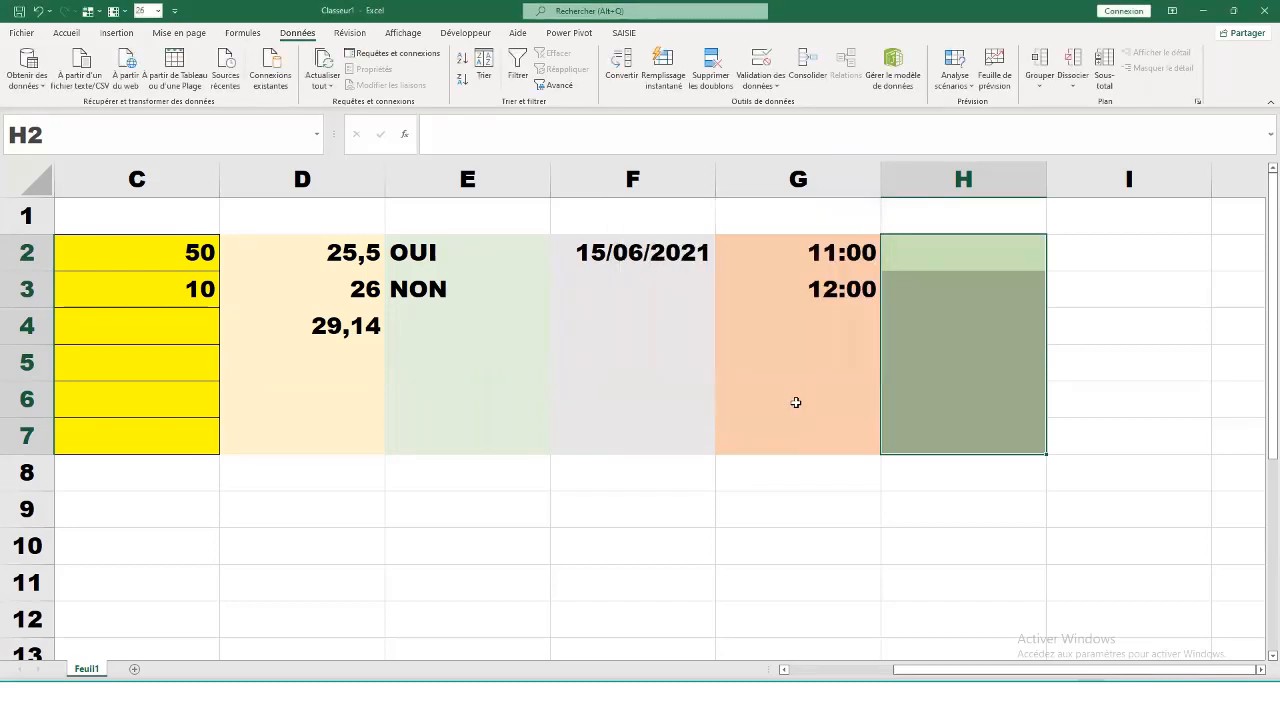
Step: Enter the text bonjour in cell H2
click(942, 261)
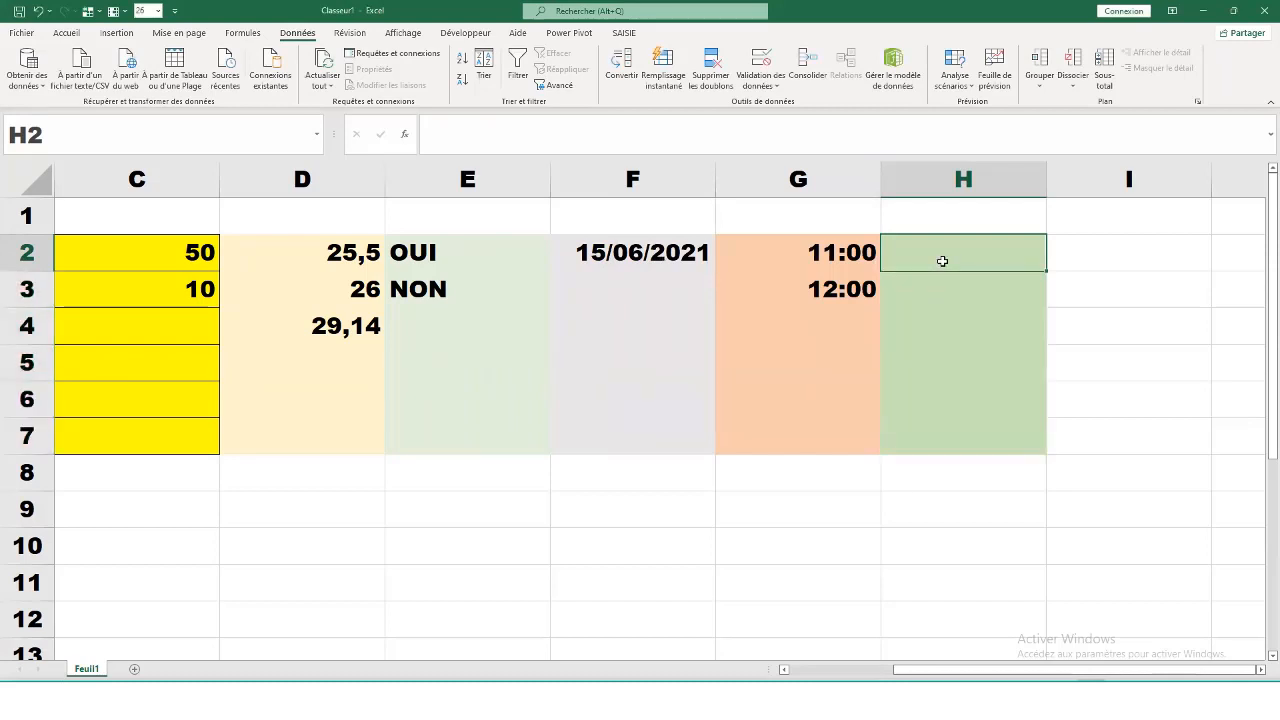
text(bonjour)
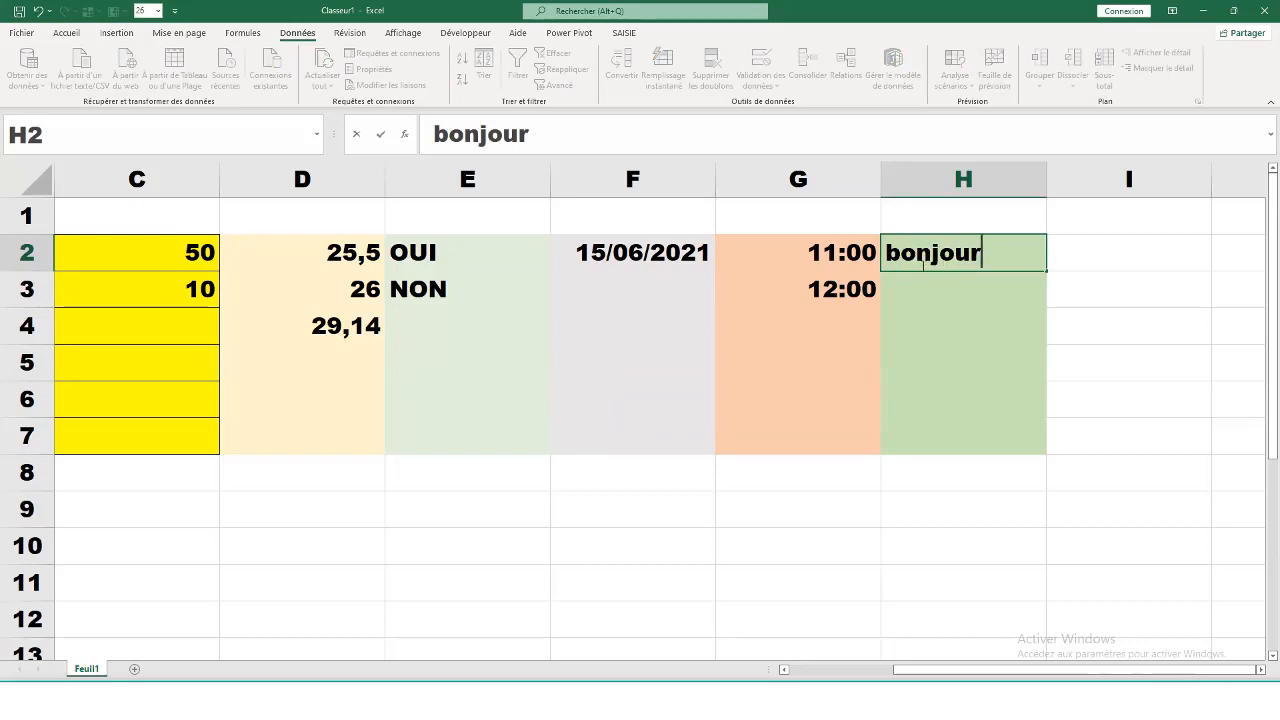
key(Return)
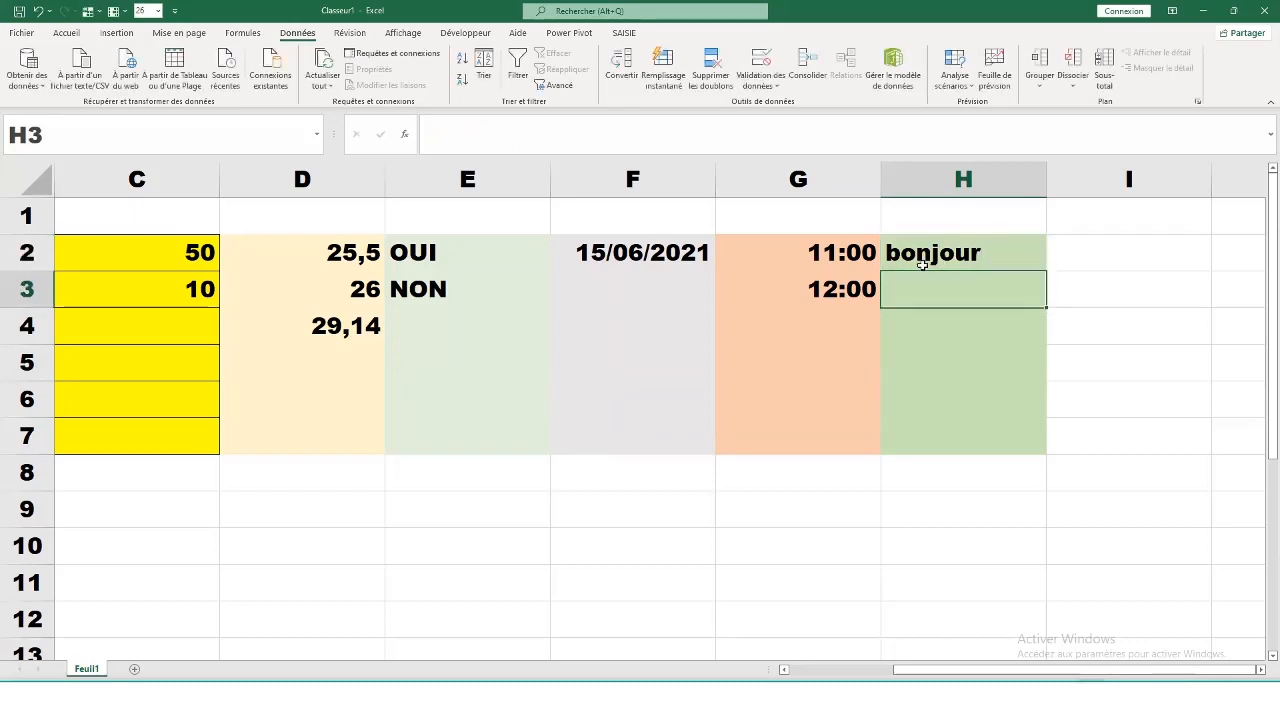
Step: Try to enter the text bonjour tout le monde in cell H3 and cancel the entry
text(bonjou)
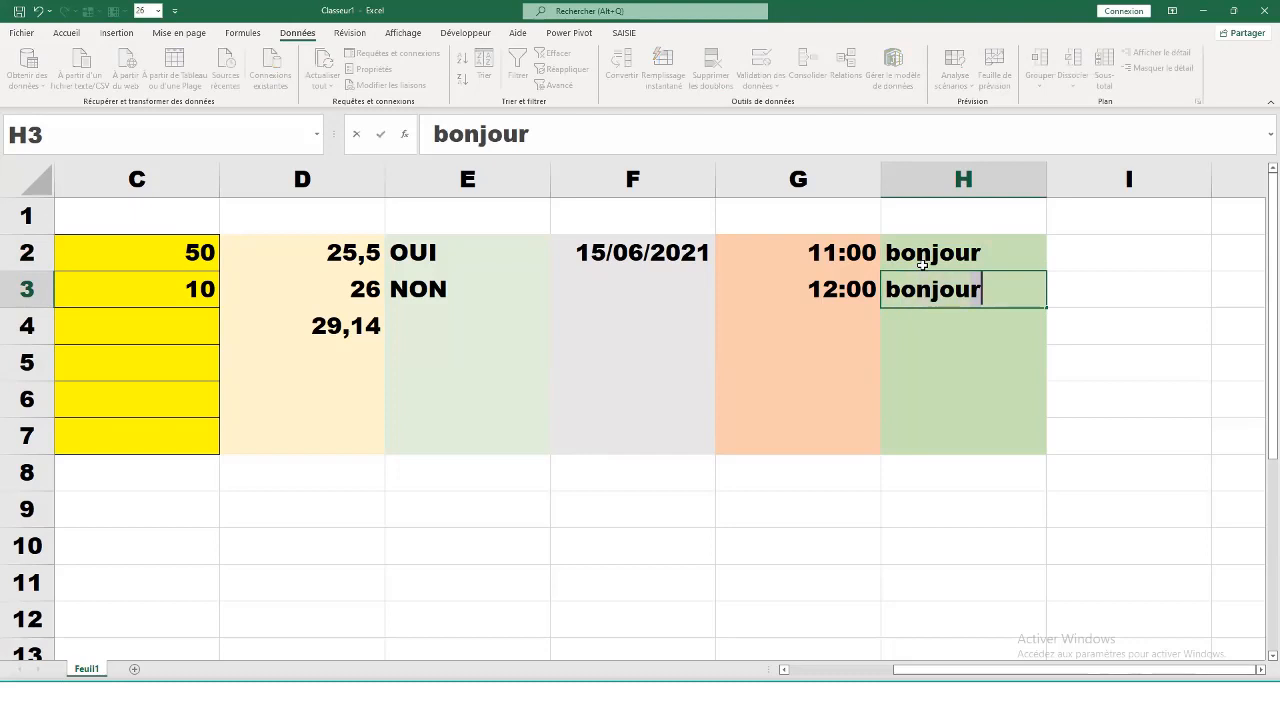
text(r tout )
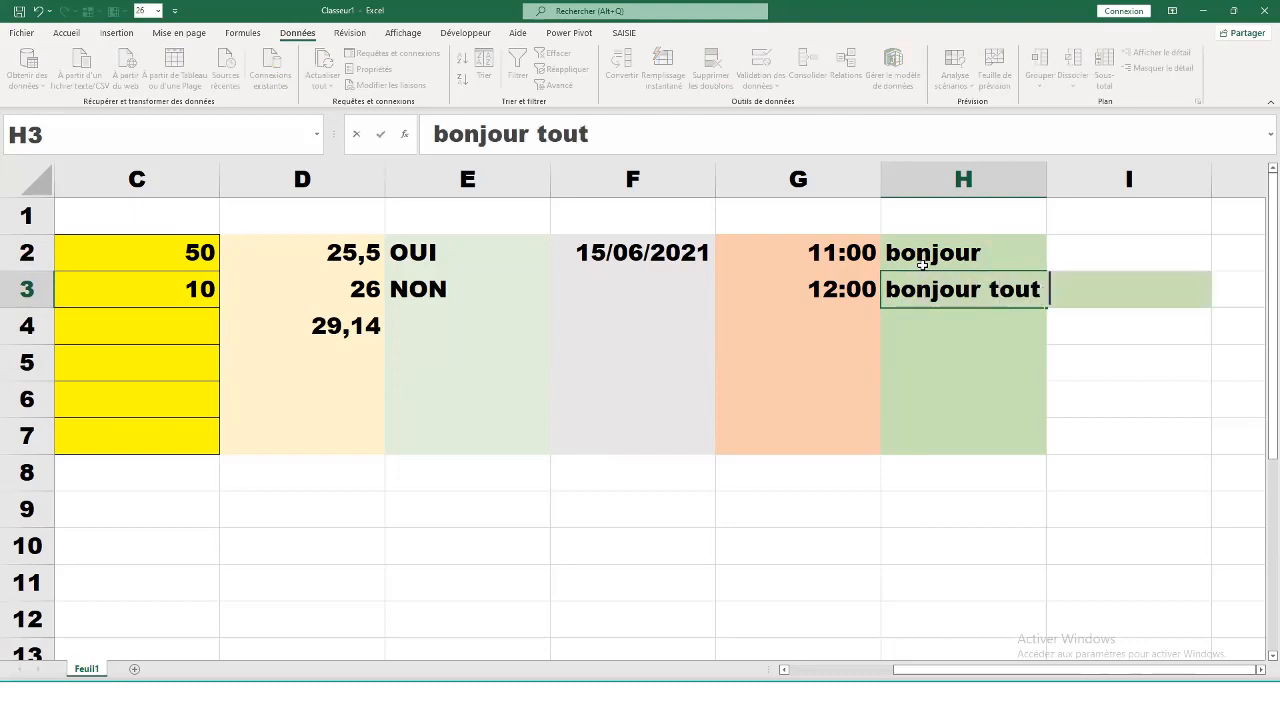
text(le monde)
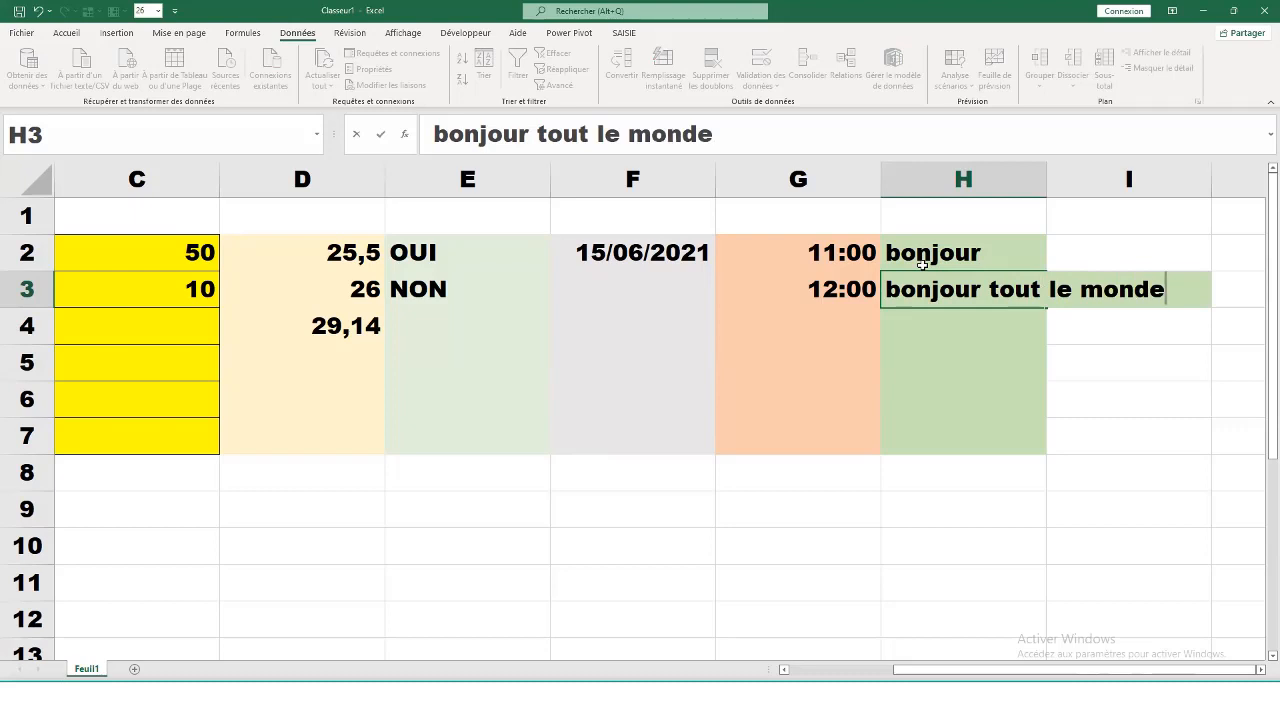
key(Return)
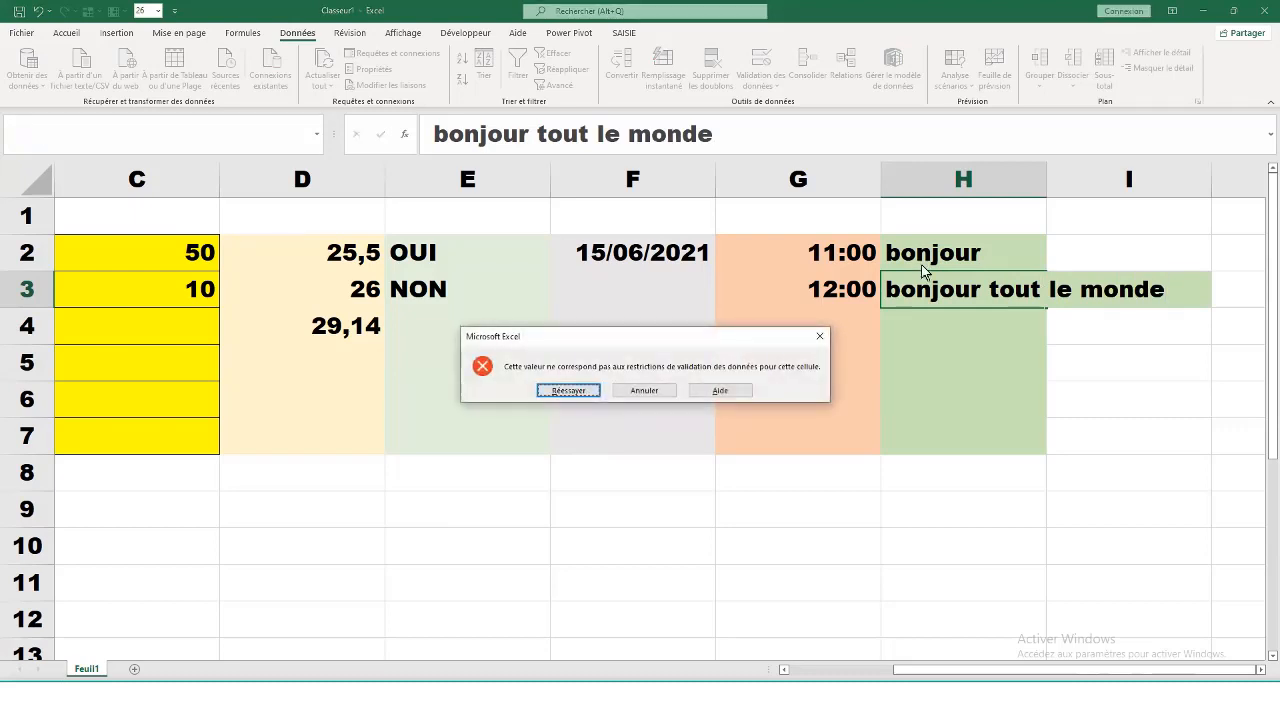
click(650, 391)
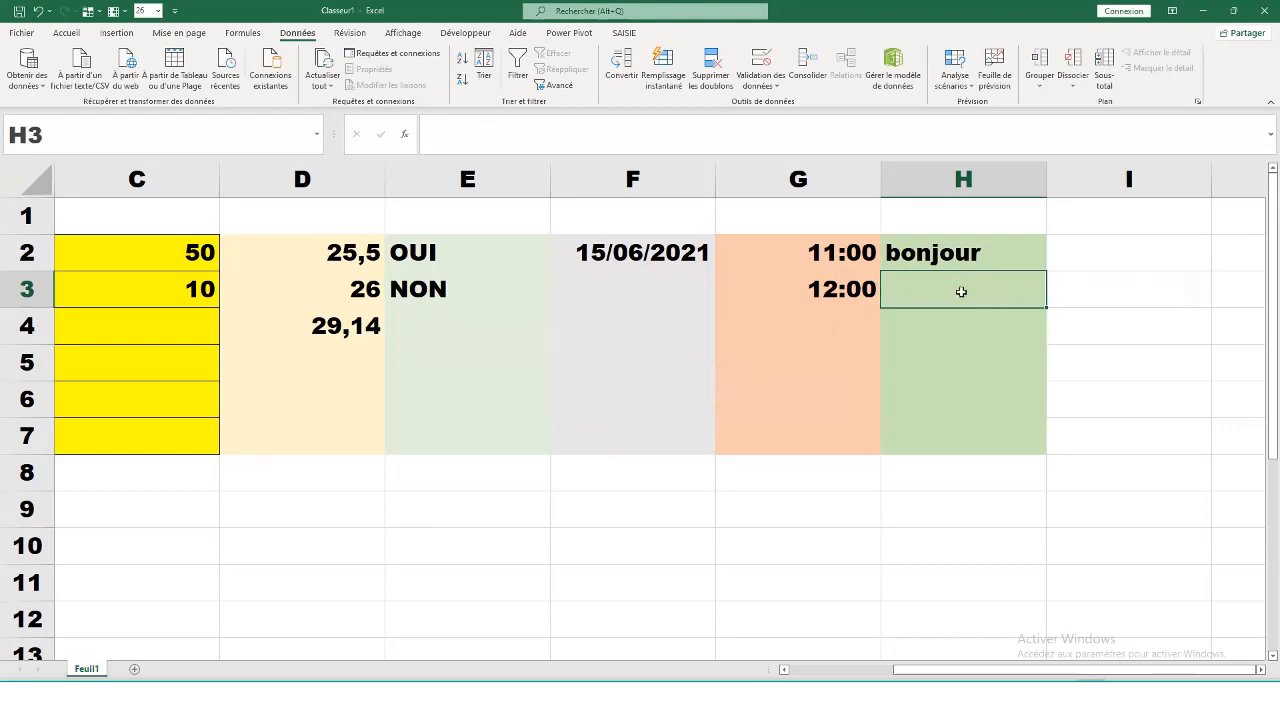
Step: Enter the number 10 in cell H3
text(10)
key(Return)
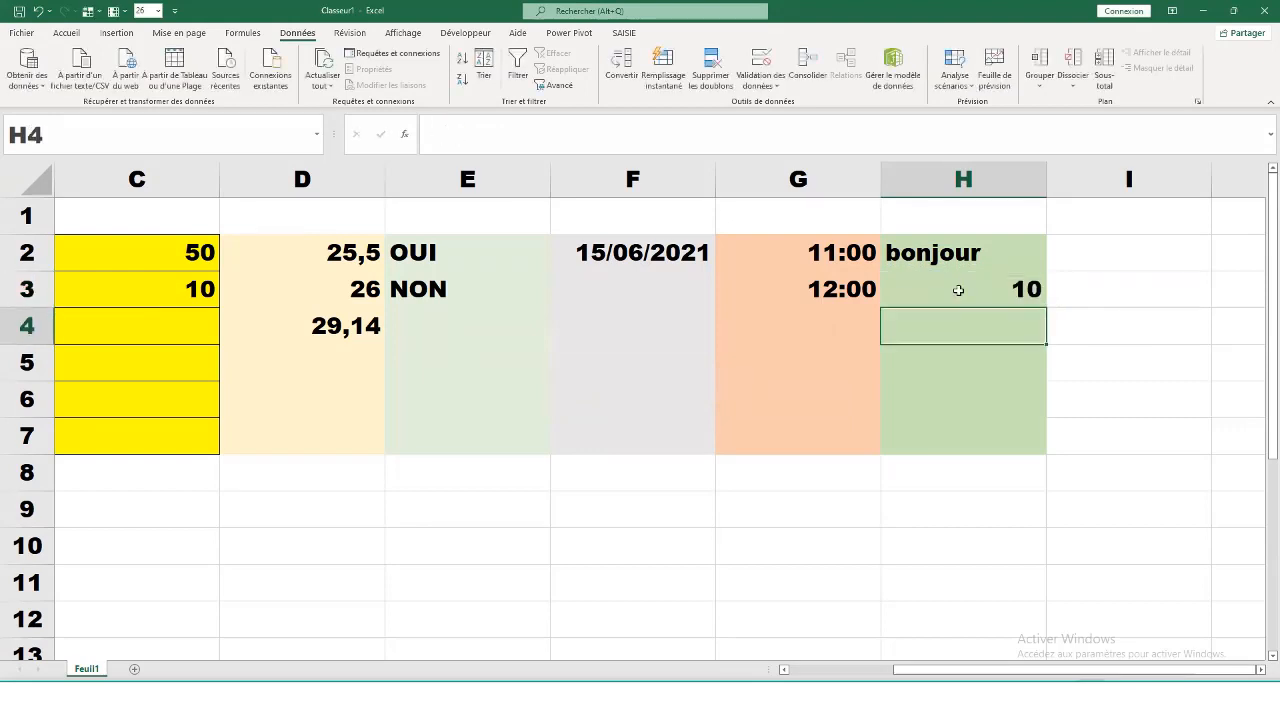
click(1005, 287)
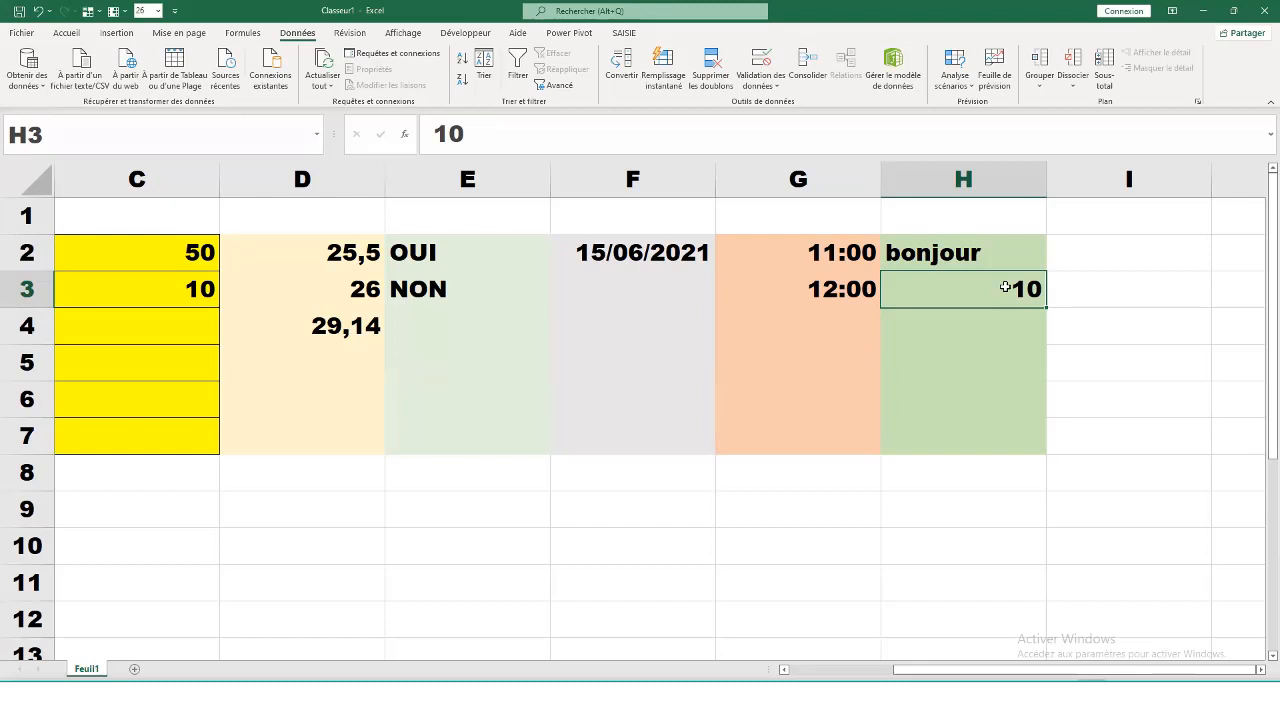
text(102)
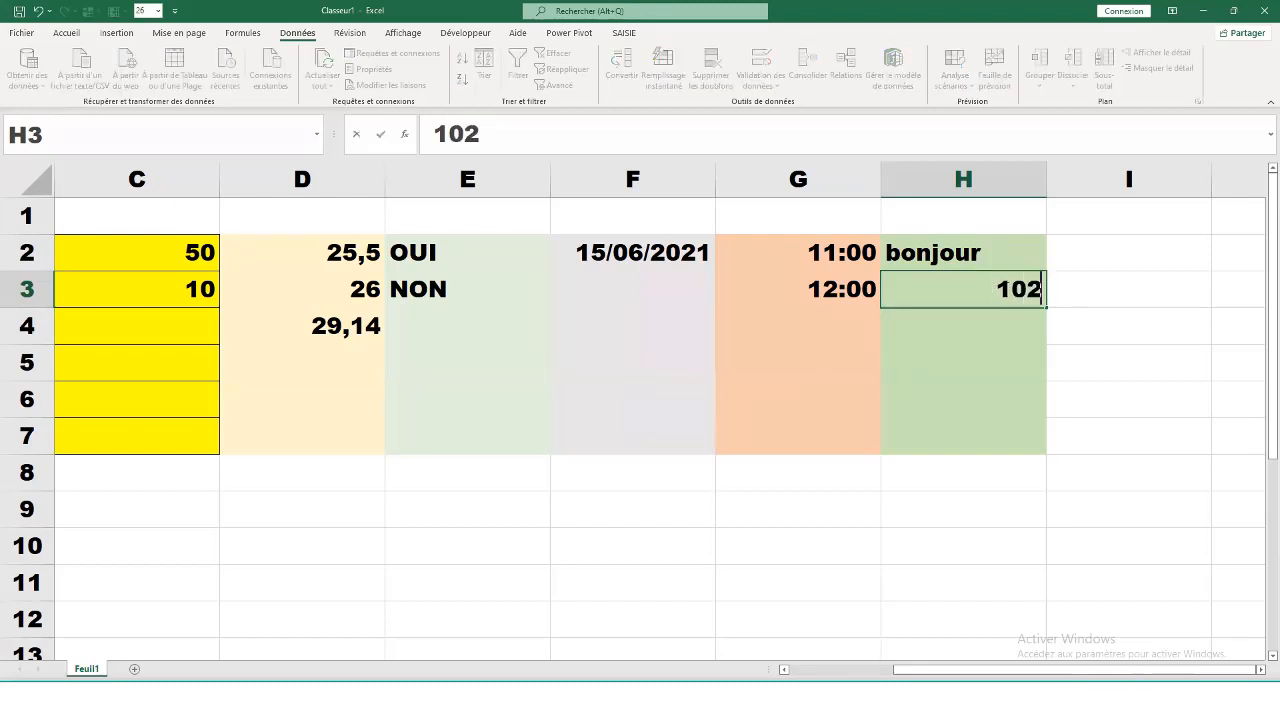
text(55)
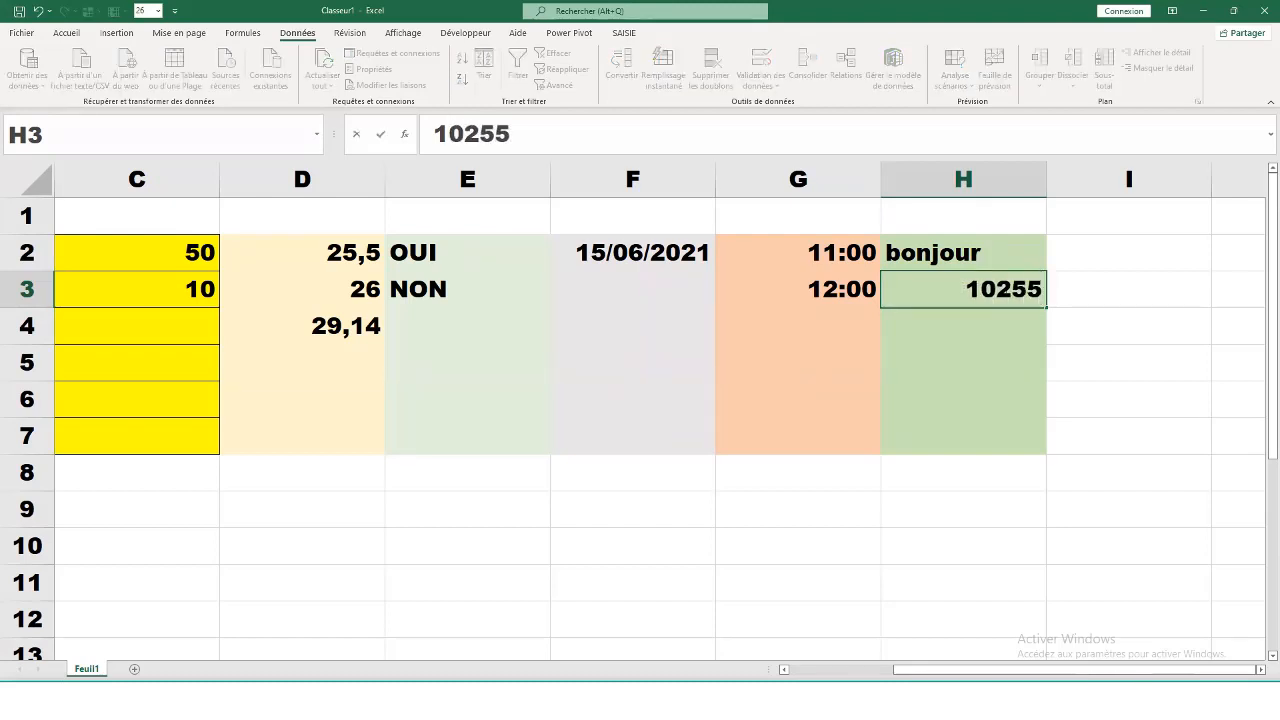
text(352)
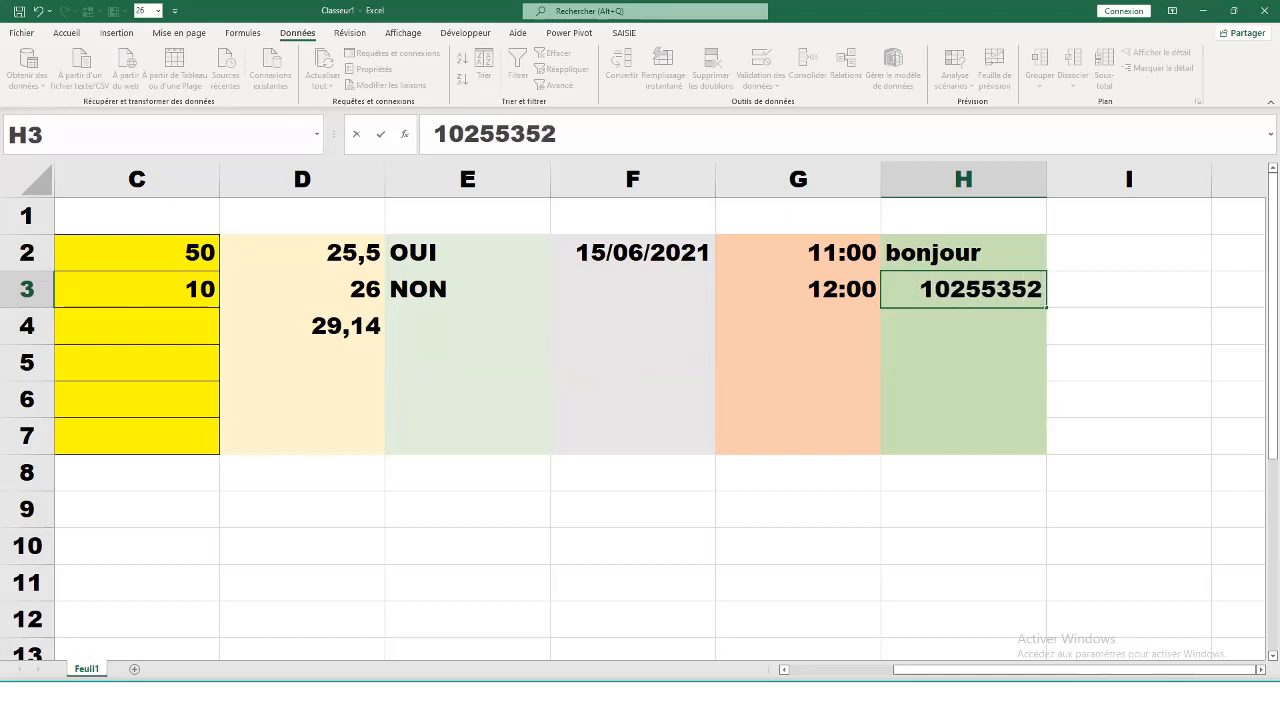
text(5)
key(BackSpace)
text(2)
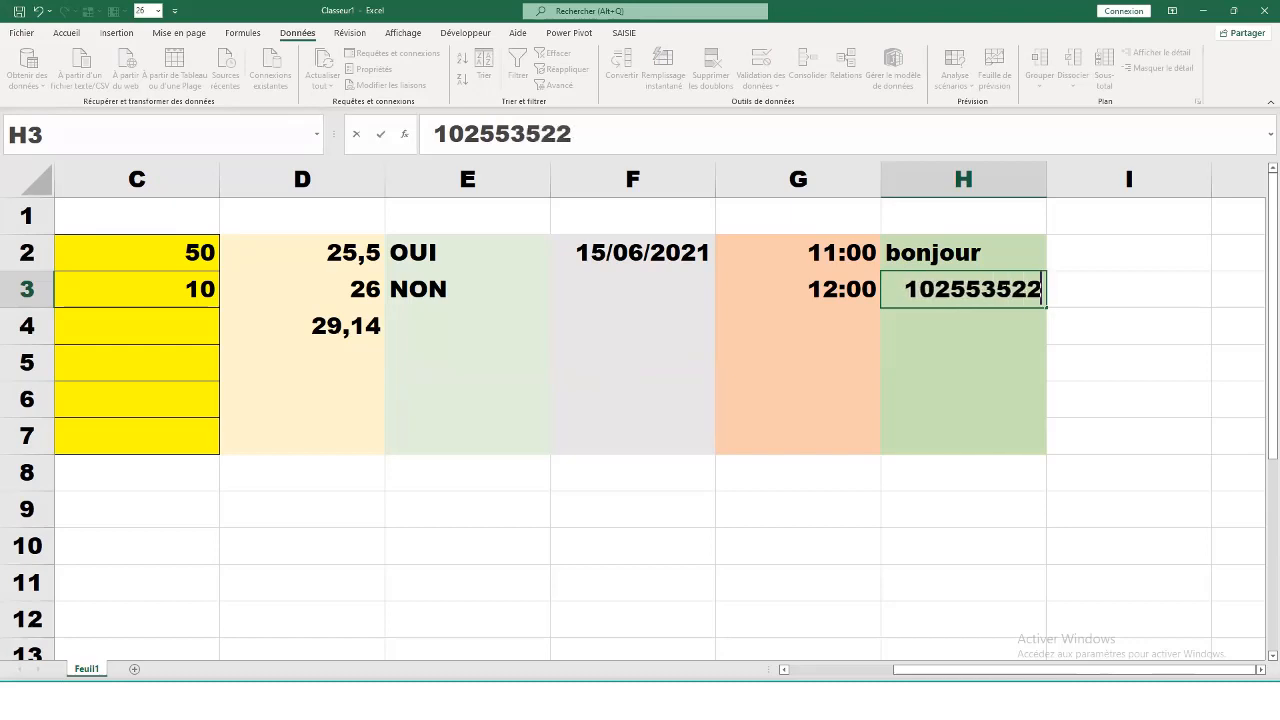
text(7569)
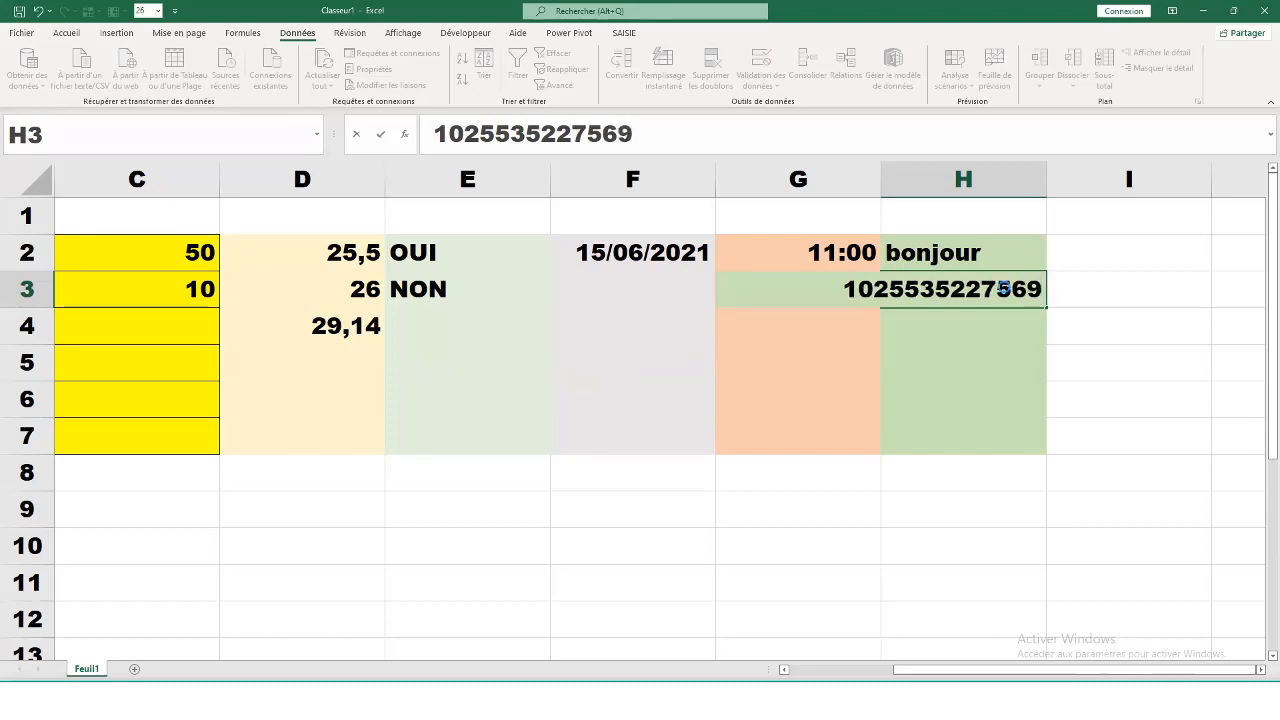
key(Return)
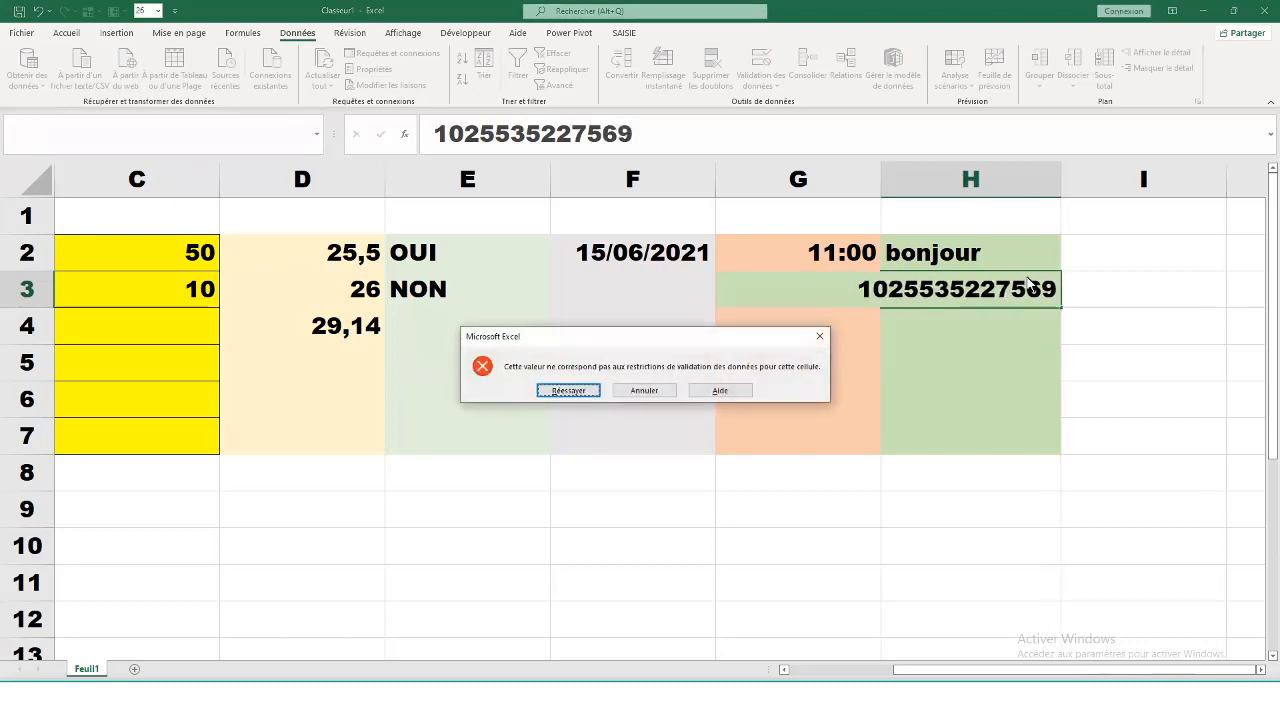
click(644, 391)
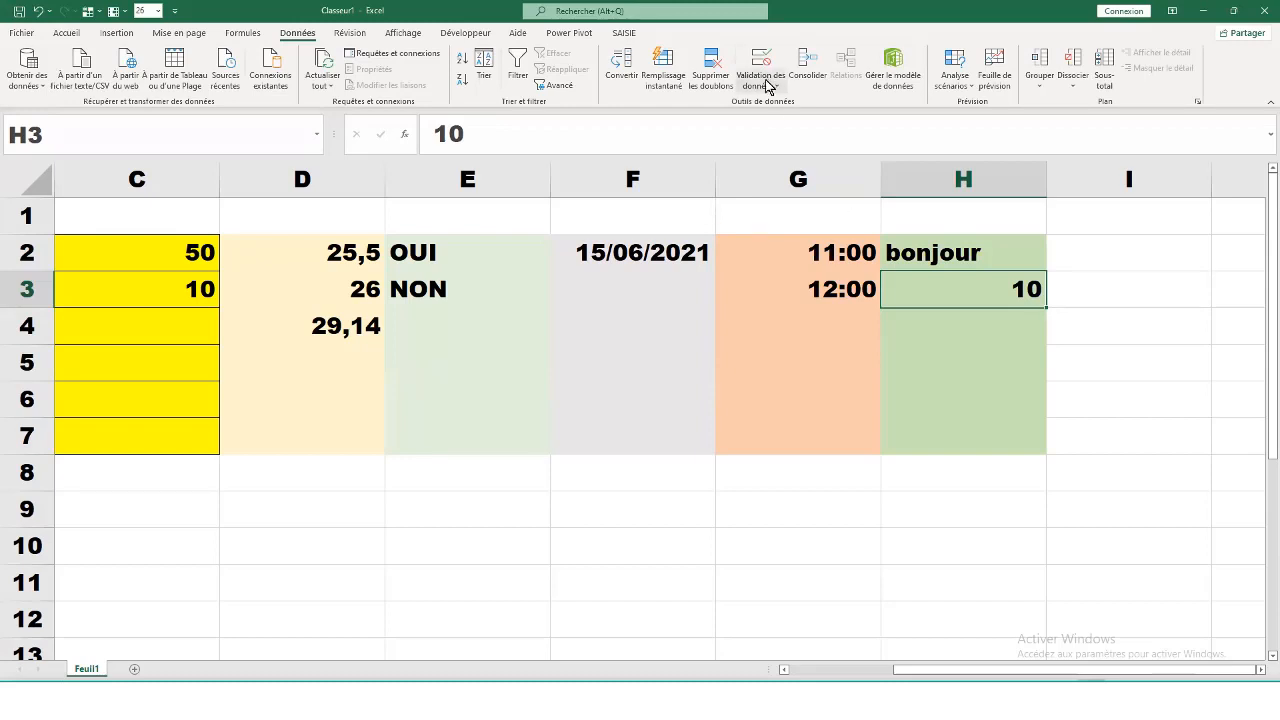
Step: Open the data validation settings of cell H3 and change the allowed type to Personnalisé
click(768, 87)
click(840, 105)
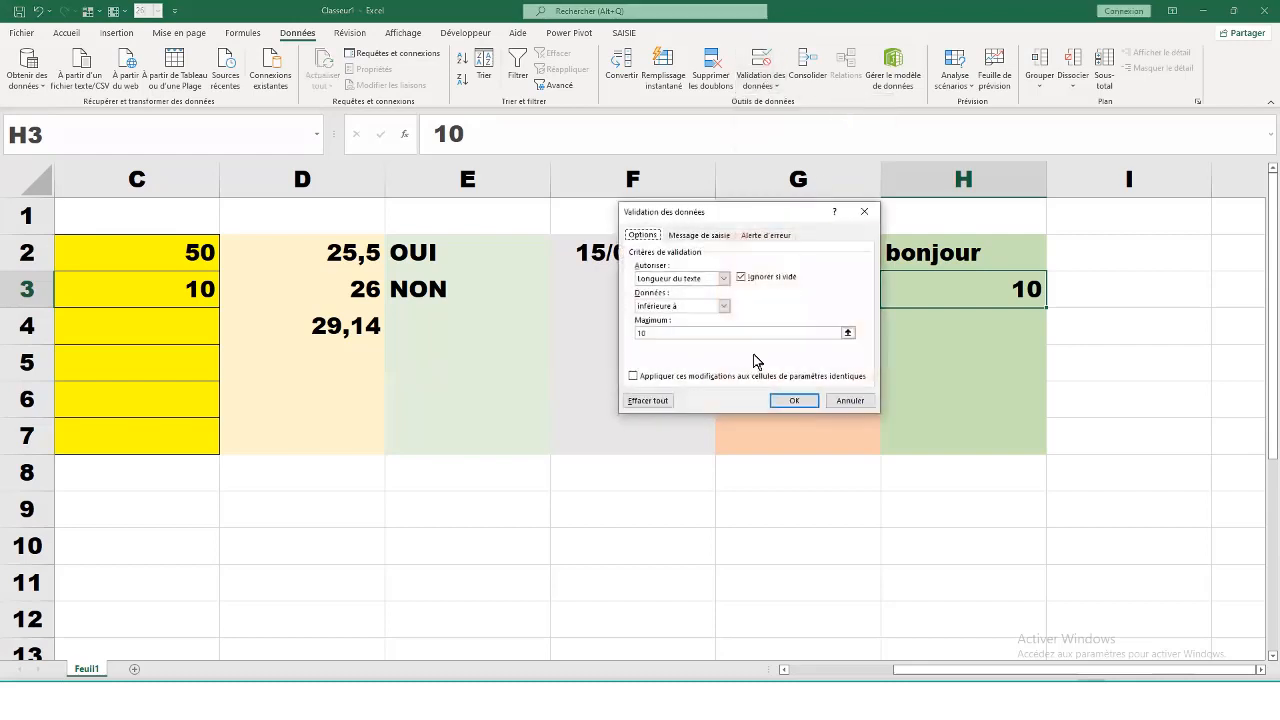
click(724, 279)
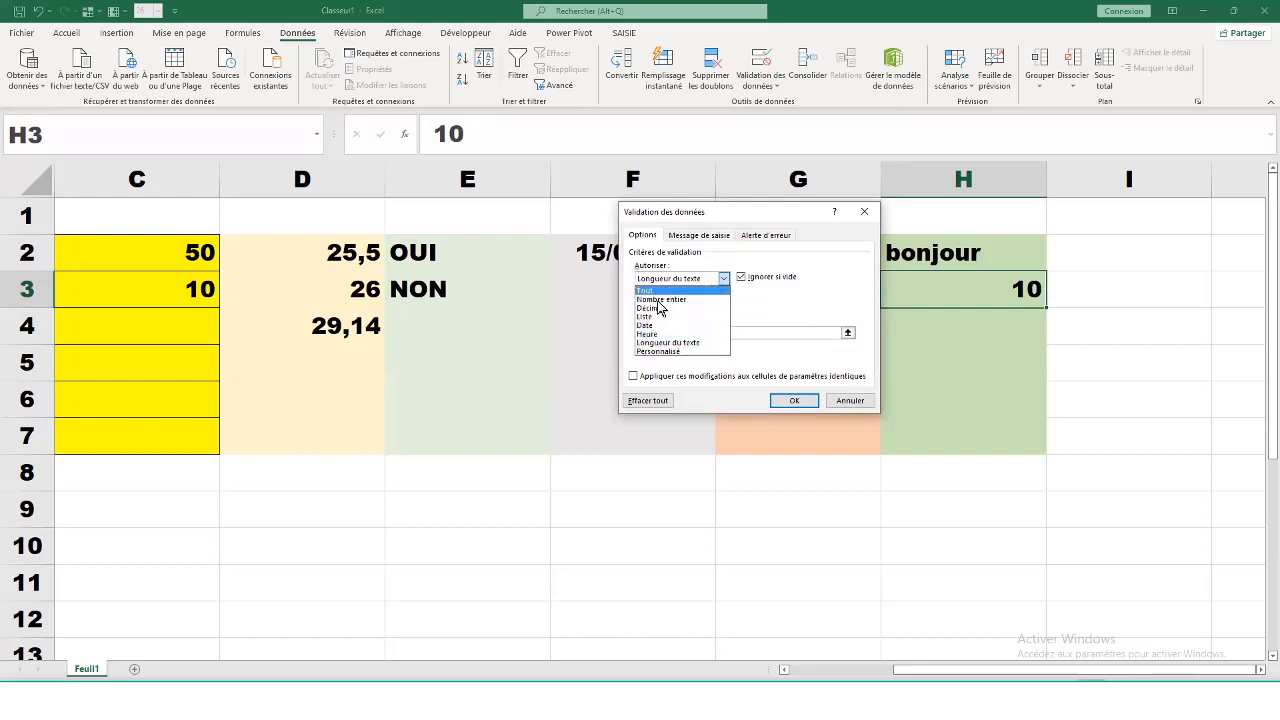
click(672, 352)
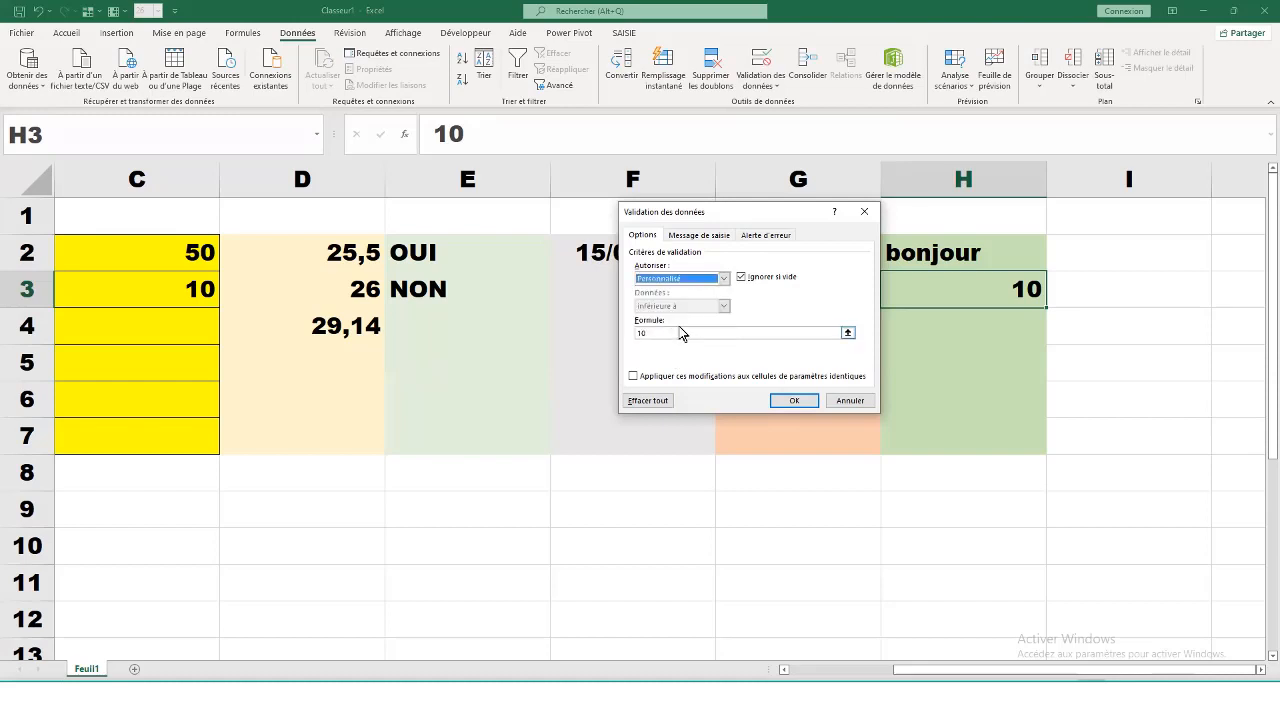